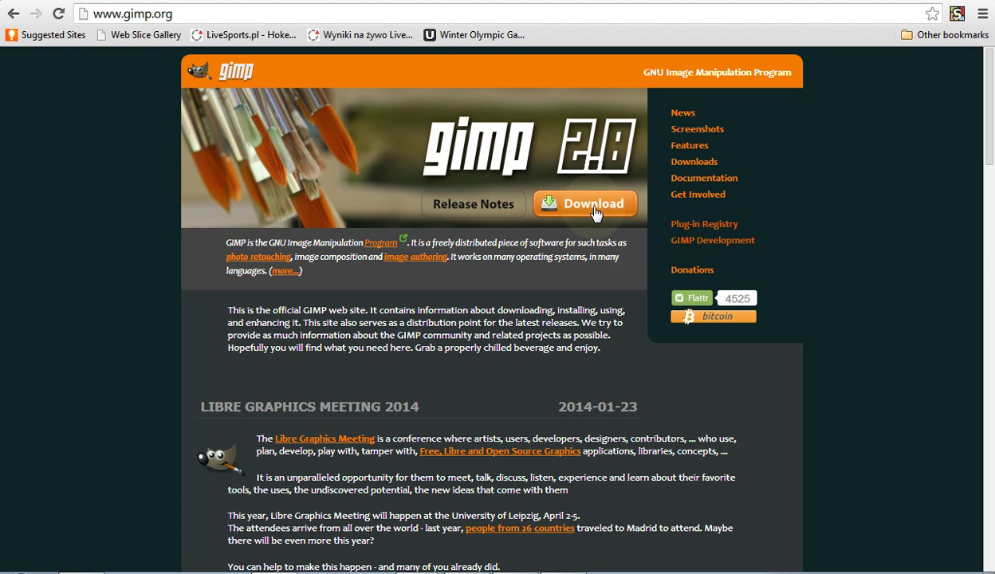
# Start GIMP 2 from the Windows Start menu and let it load in Polish
pyautogui.click(594, 208)
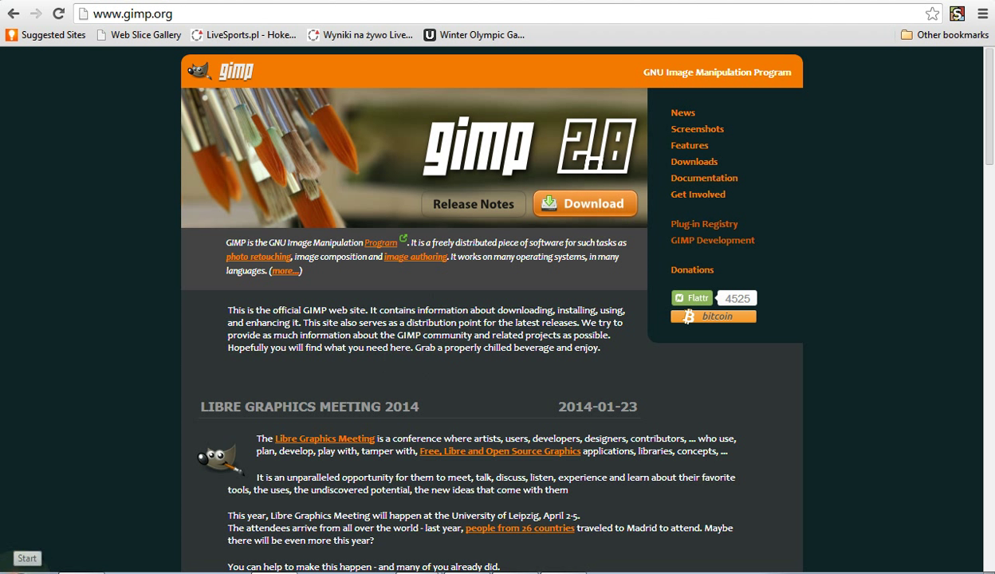
pyautogui.press('super')
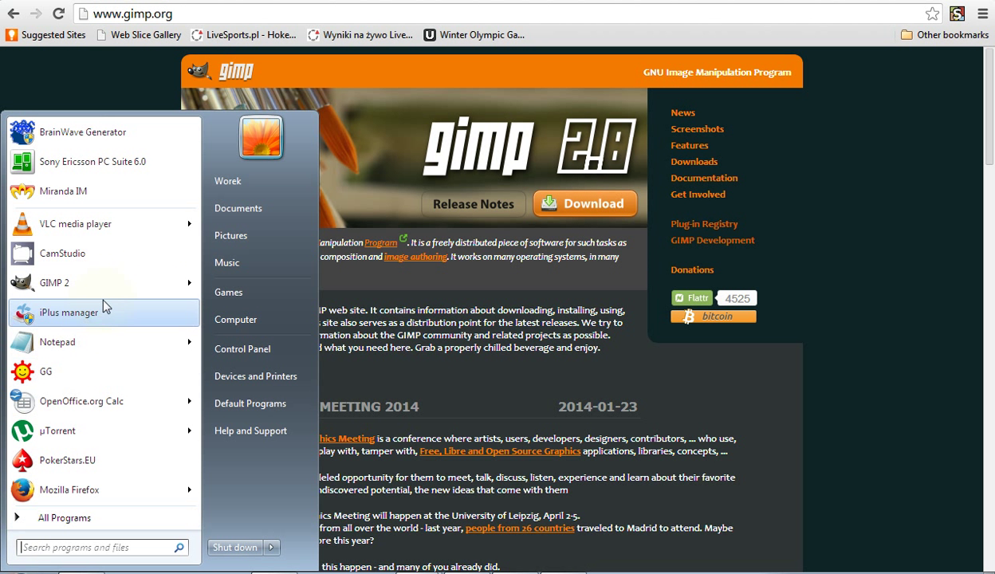
pyautogui.click(101, 282)
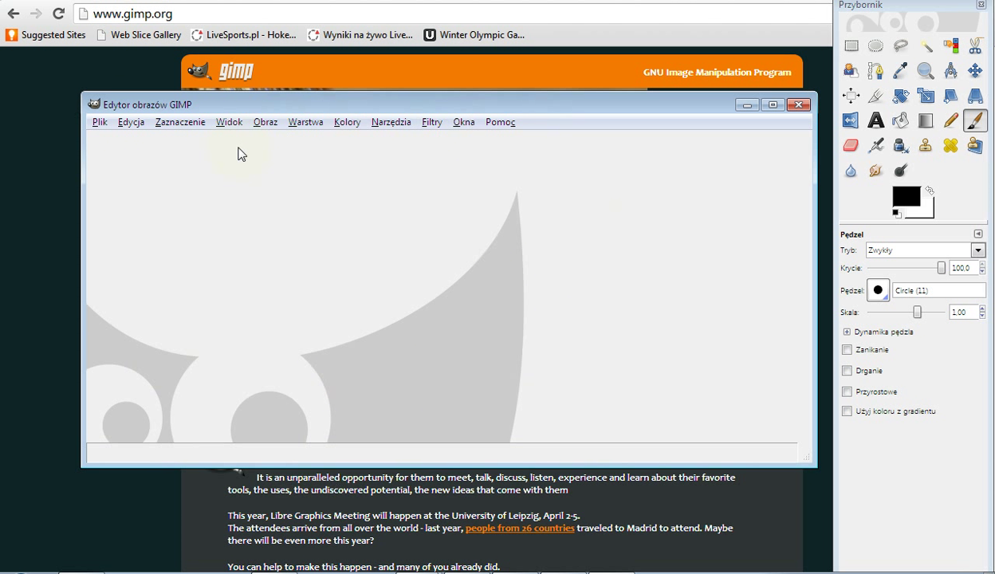
# Try the ellipse select, paths, crop, text and gradient tools in the toolbox
pyautogui.click(948, 7)
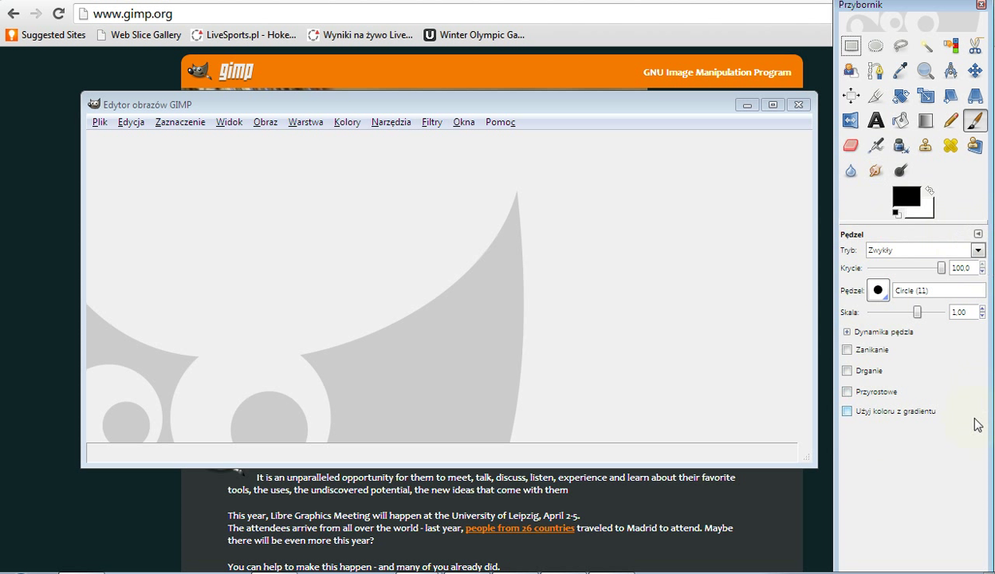
pyautogui.click(875, 46)
pyautogui.click(875, 71)
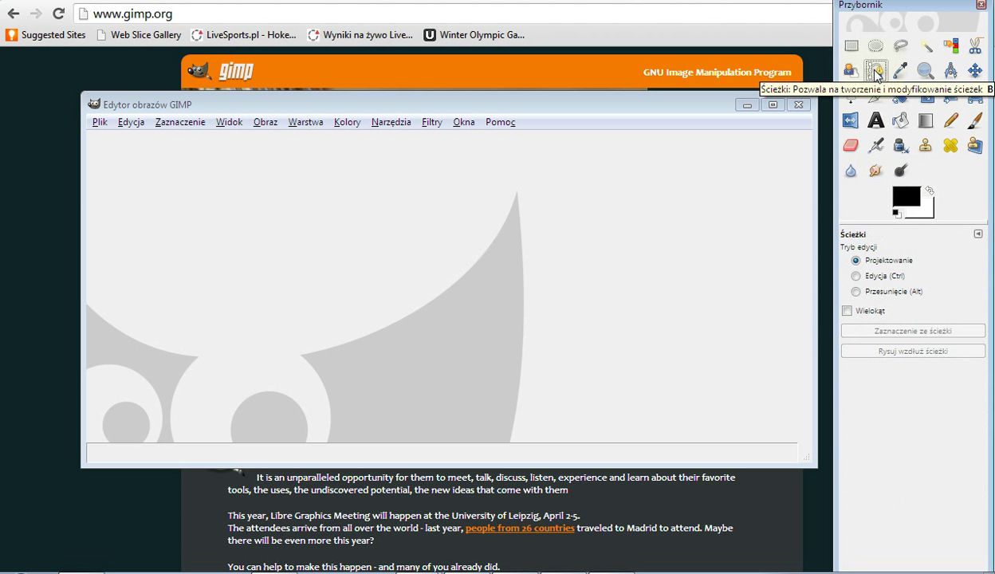
pyautogui.click(875, 96)
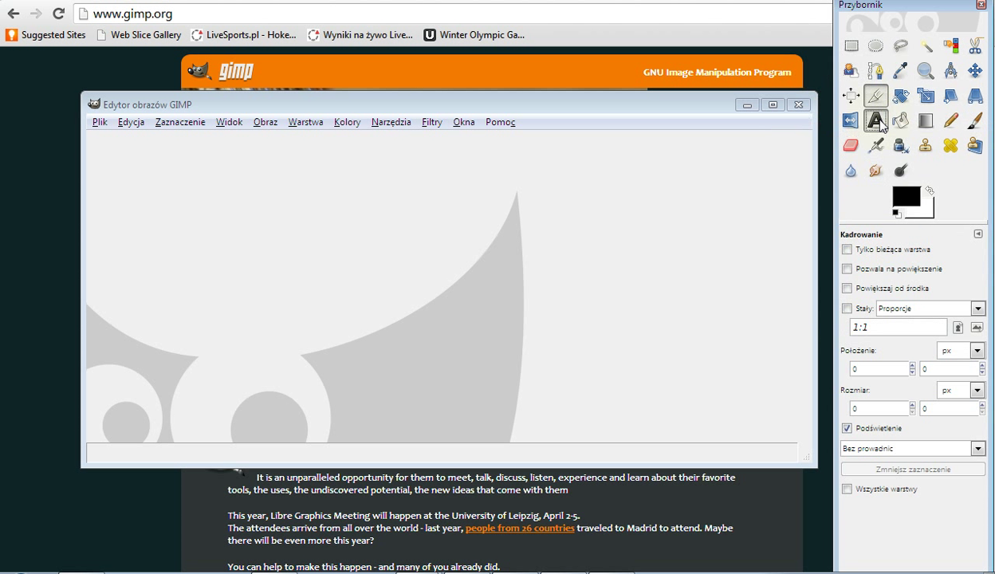
pyautogui.click(877, 120)
pyautogui.click(926, 121)
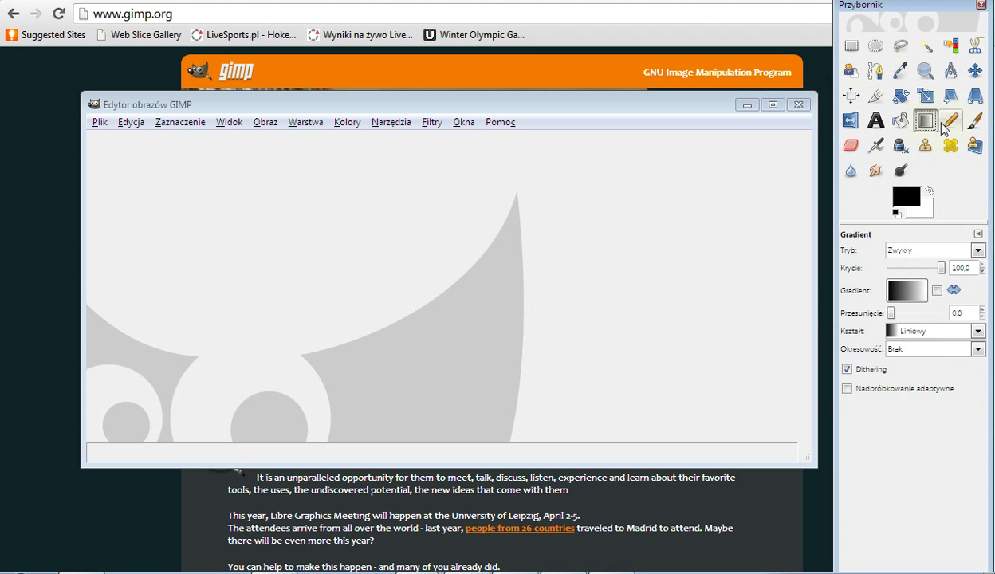
# Try the pencil, heal, ink, airbrush and blur tools, leaving Flip active and the Plik menu open
pyautogui.click(947, 122)
pyautogui.click(947, 143)
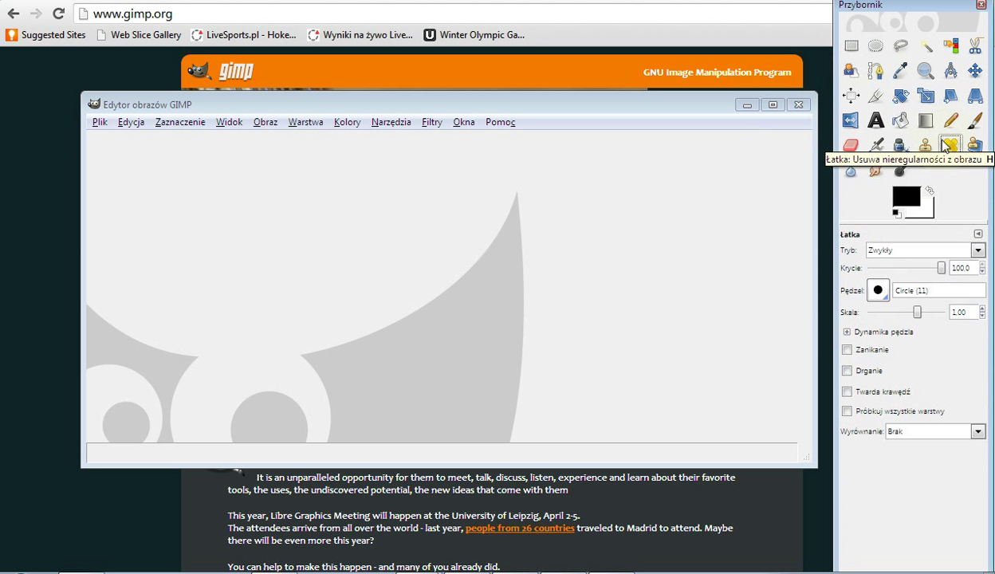
pyautogui.click(900, 145)
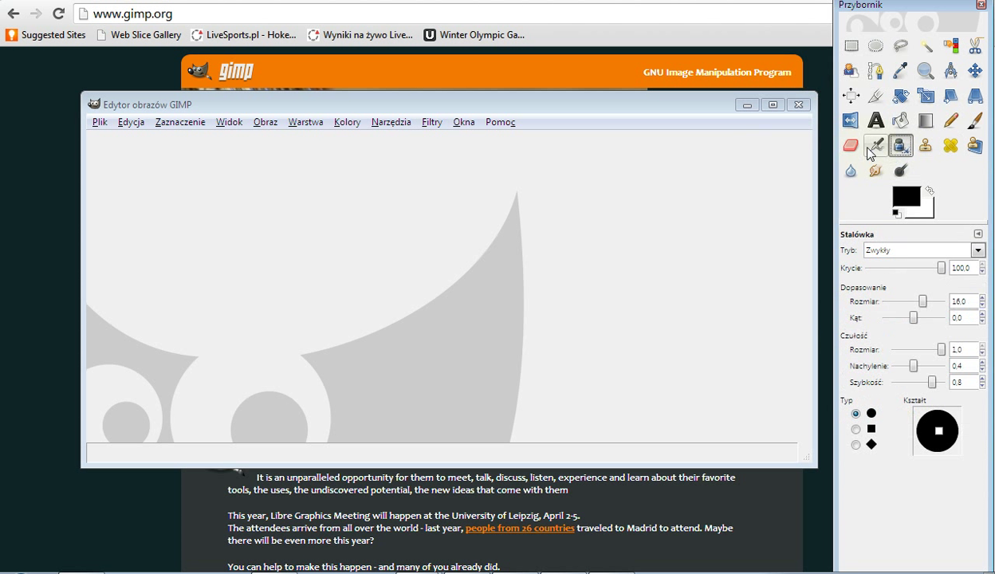
pyautogui.click(876, 146)
pyautogui.click(850, 170)
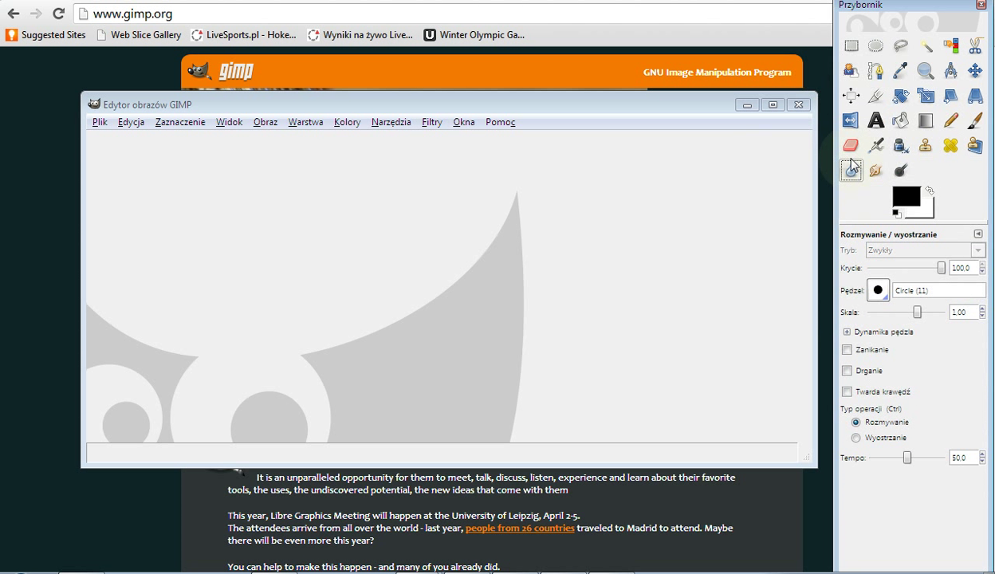
pyautogui.click(851, 120)
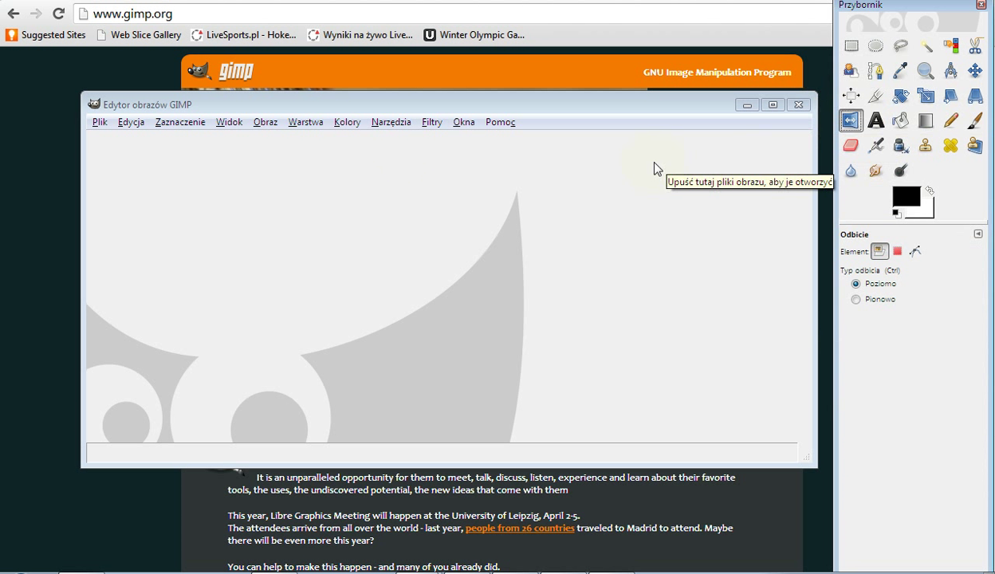
pyautogui.click(99, 124)
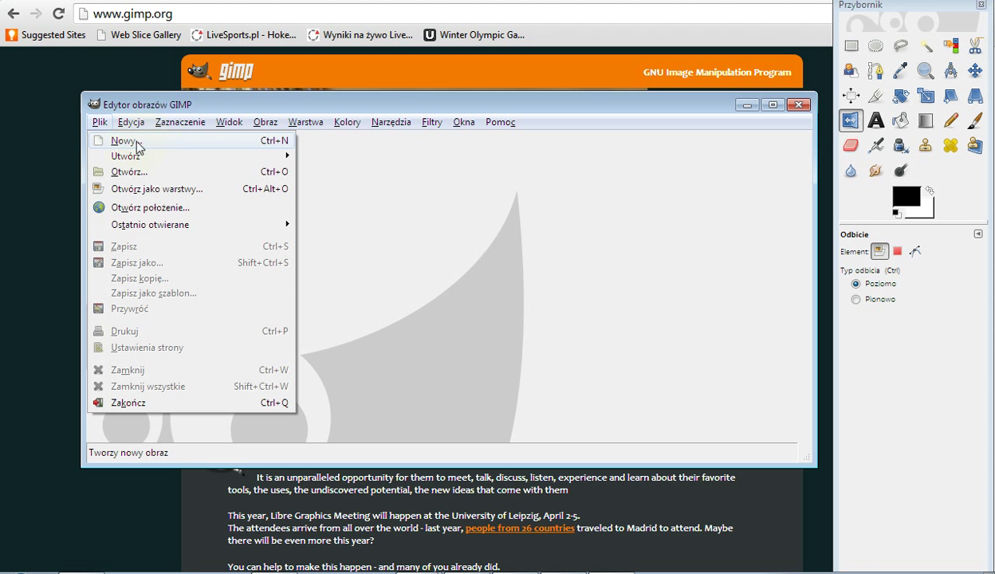
# Start a new image, browse the size templates, and keep pixels as the unit
pyautogui.click(348, 191)
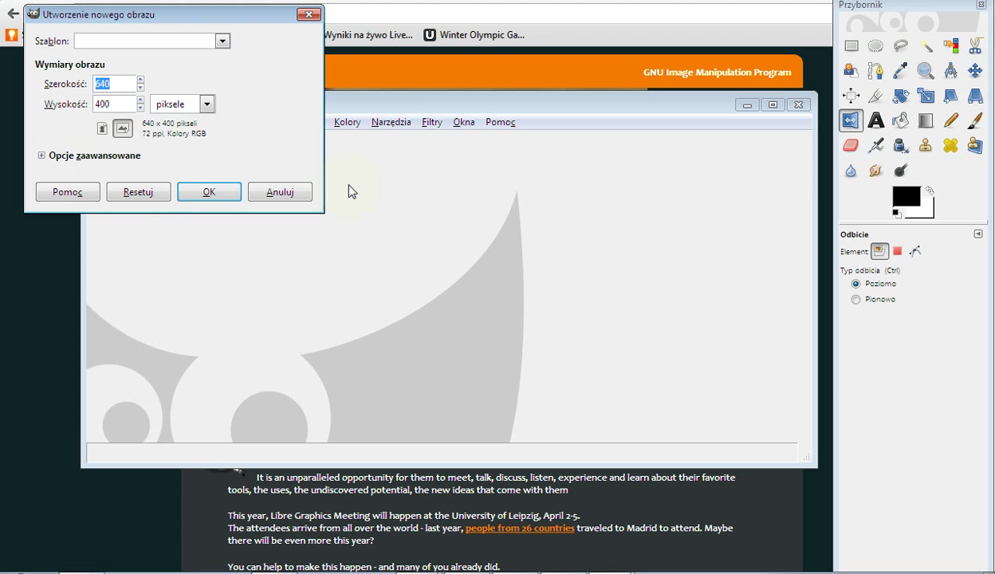
pyautogui.click(183, 39)
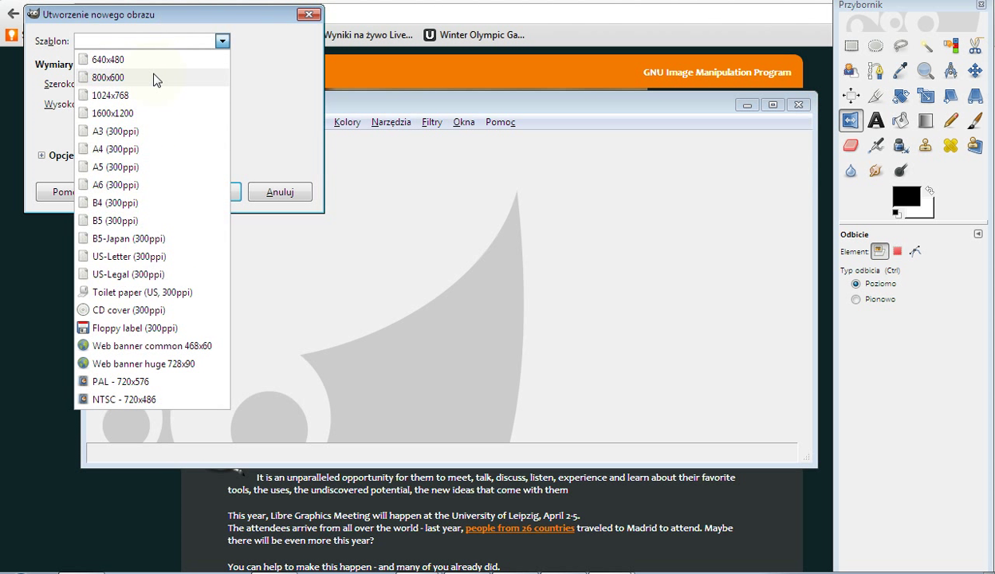
pyautogui.click(268, 83)
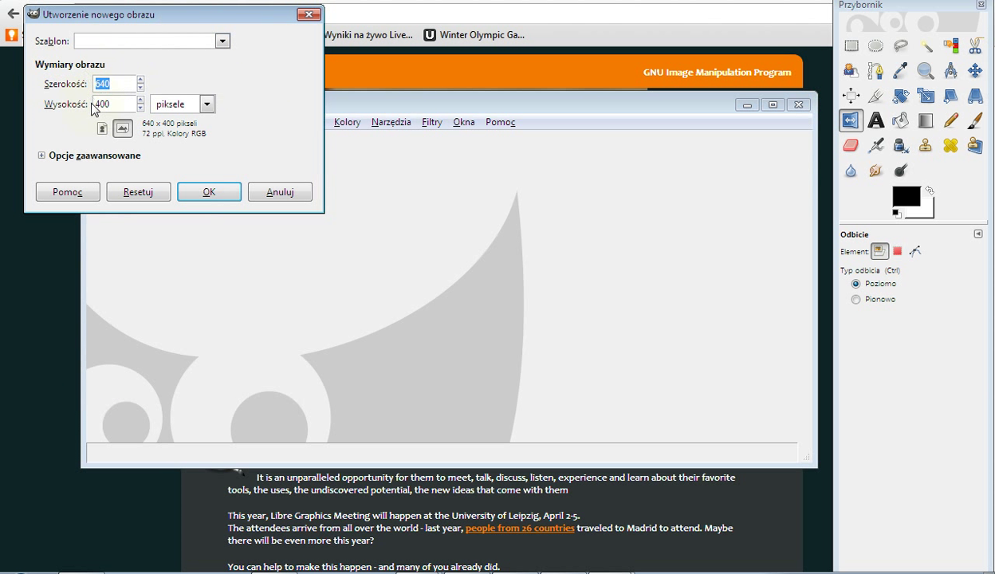
pyautogui.click(203, 105)
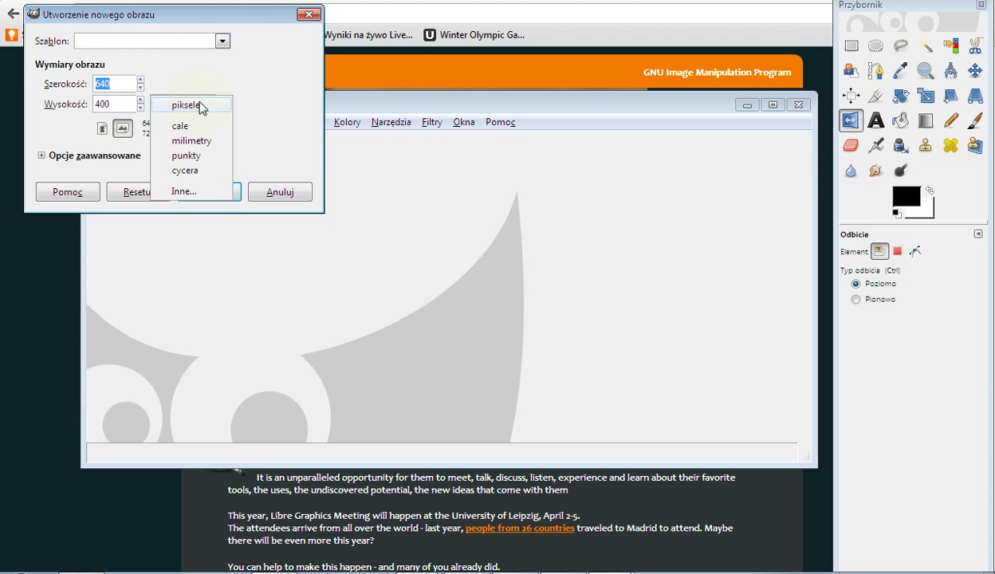
pyautogui.click(286, 107)
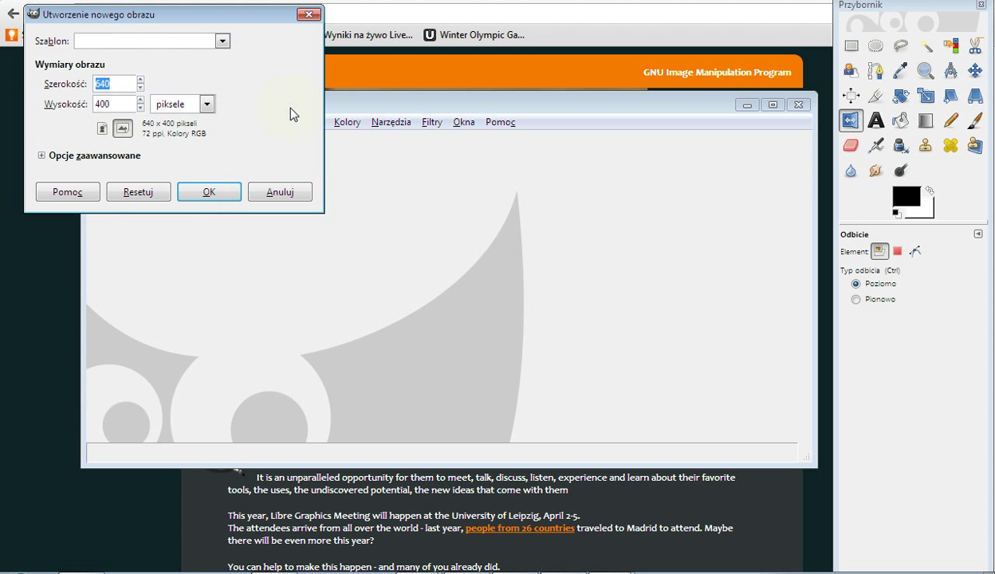
# Set RGB colour space and foreground-colour fill, then create the 640x400 black image
pyautogui.click(42, 157)
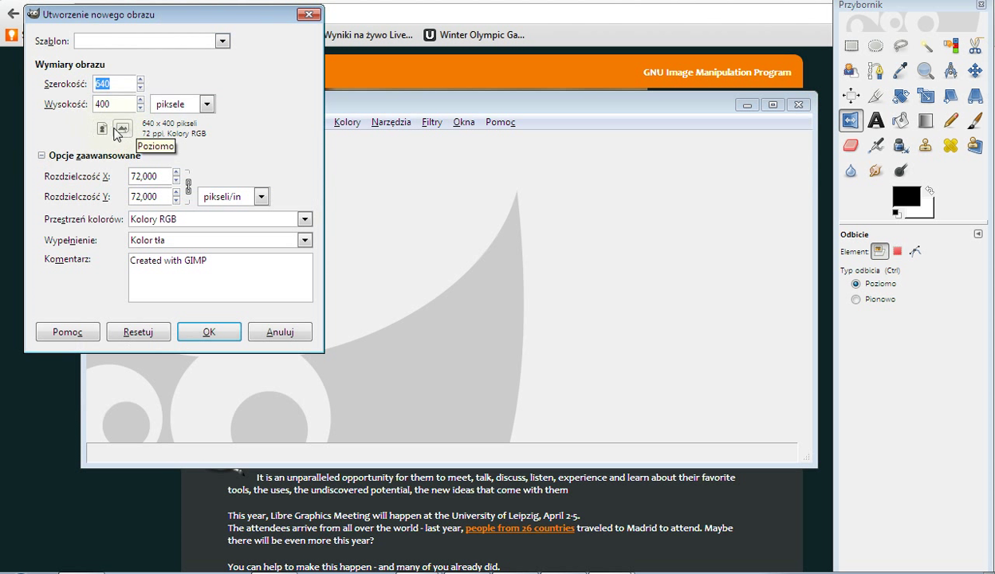
pyautogui.click(220, 220)
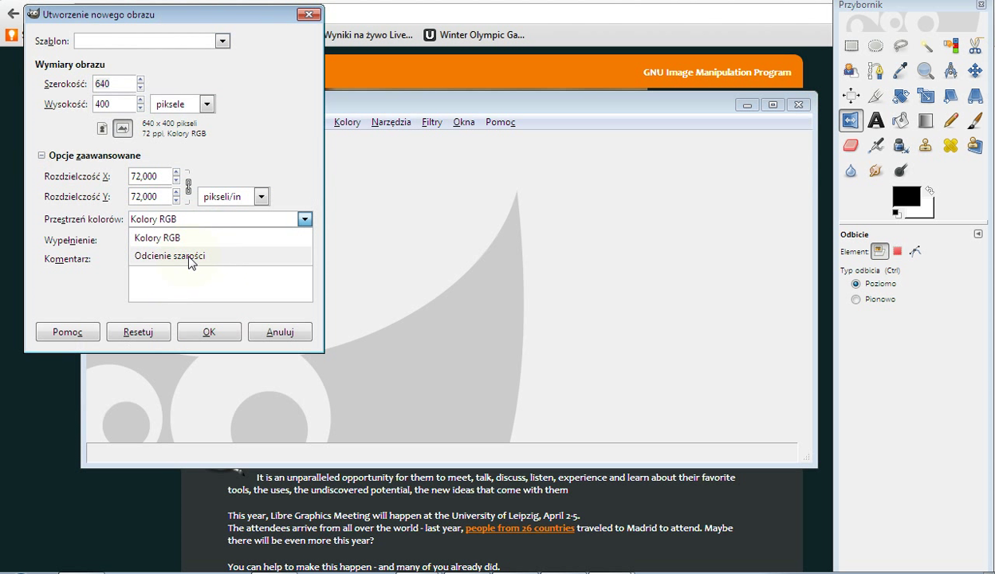
pyautogui.click(203, 223)
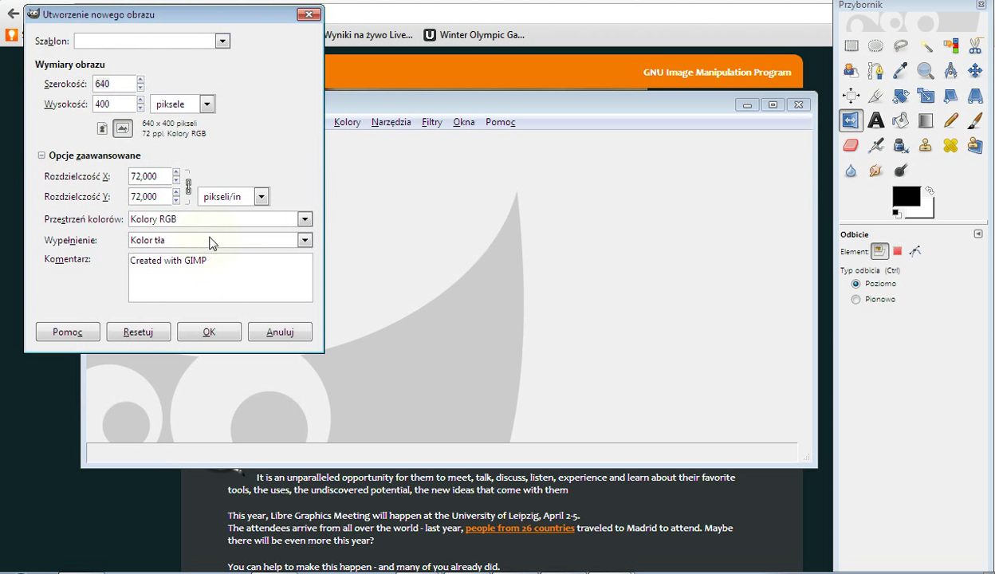
pyautogui.click(211, 241)
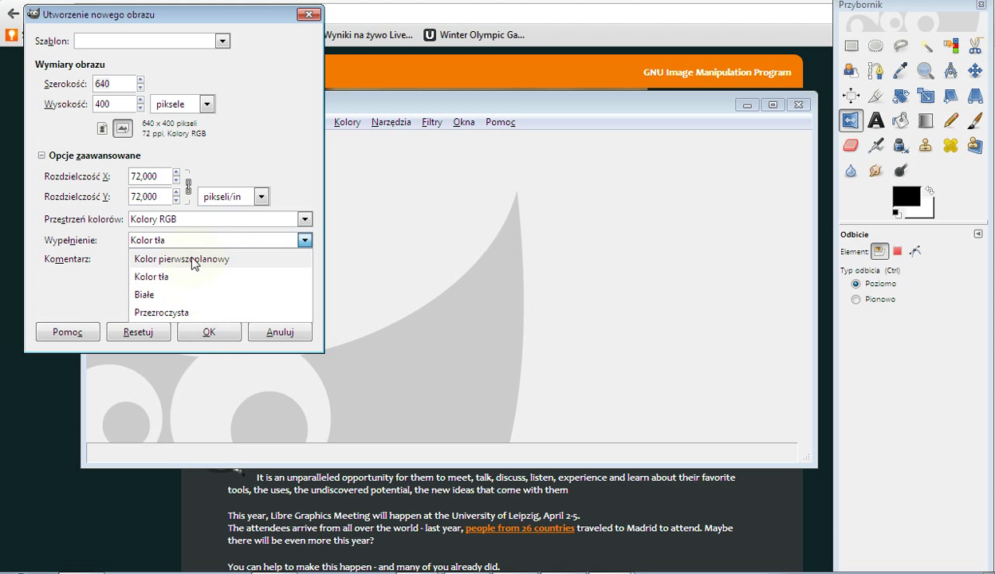
pyautogui.click(194, 267)
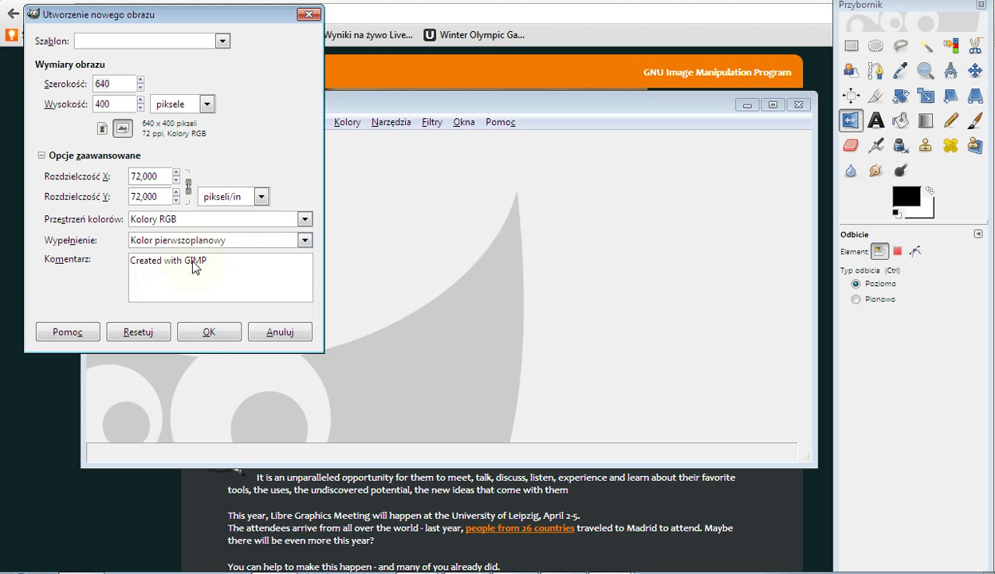
pyautogui.click(213, 293)
pyautogui.click(202, 335)
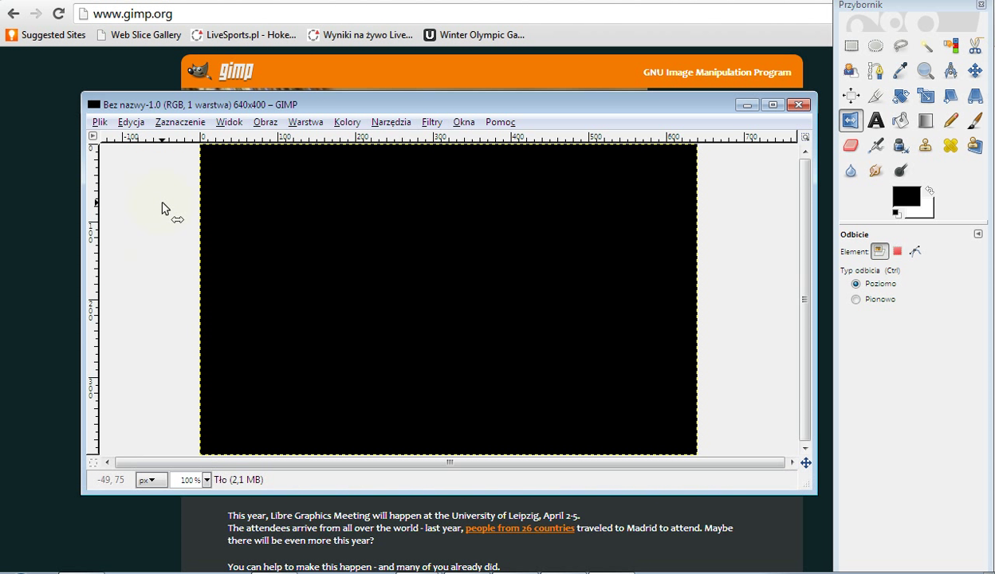
pyautogui.click(100, 124)
pyautogui.moveTo(125, 157)
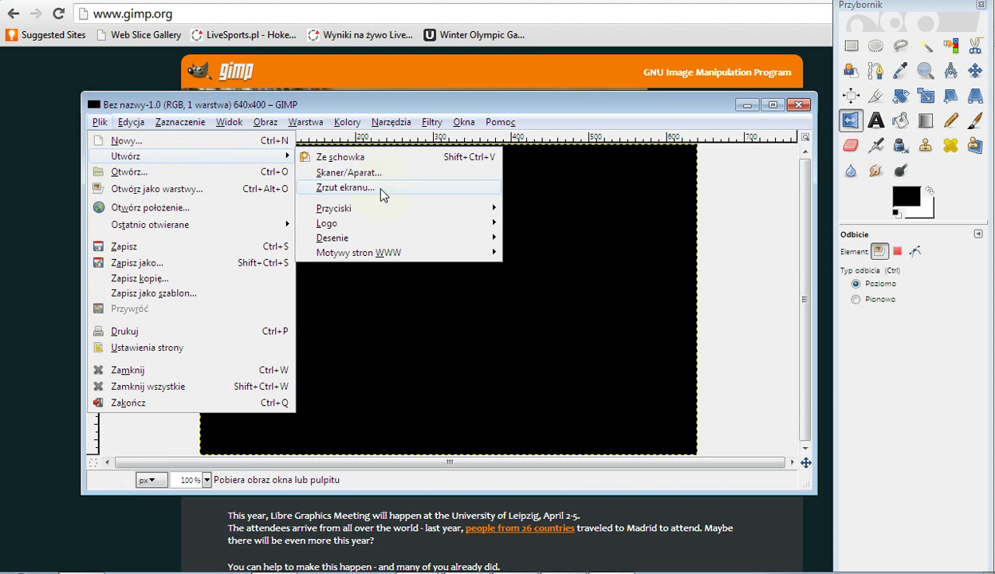
# Capture the whole screen into a new 1280×800 image, then close it without saving
pyautogui.click(381, 190)
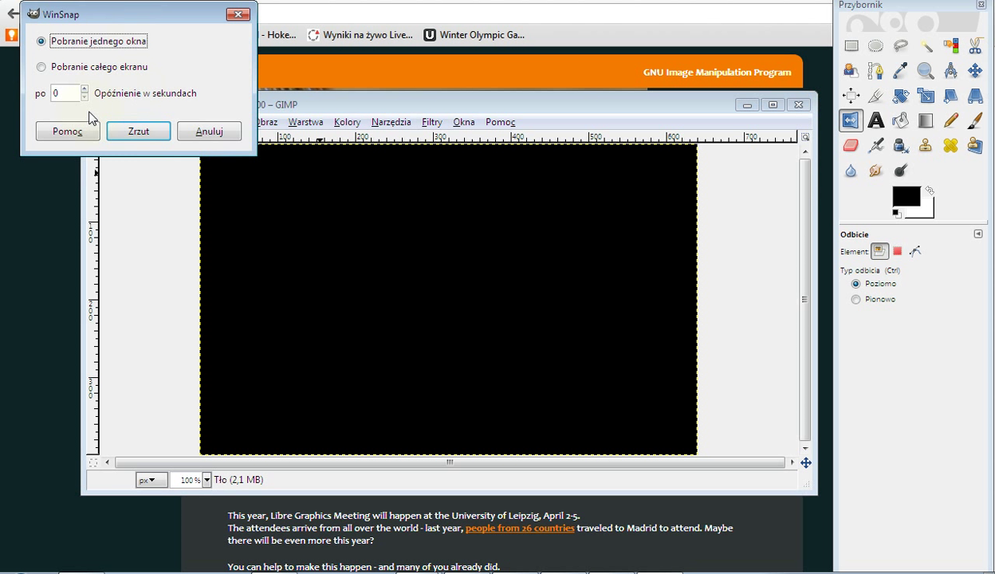
pyautogui.click(120, 69)
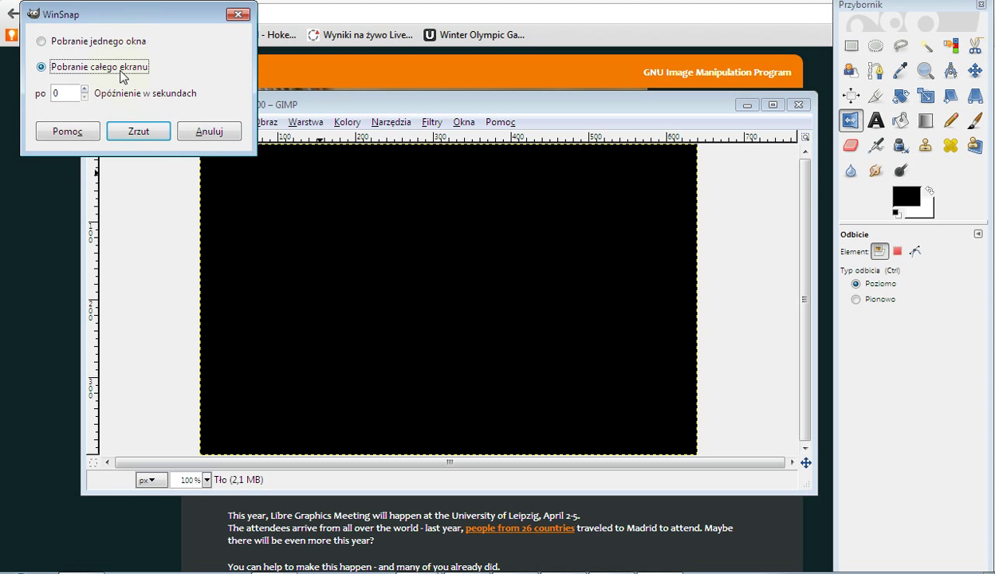
pyautogui.click(144, 134)
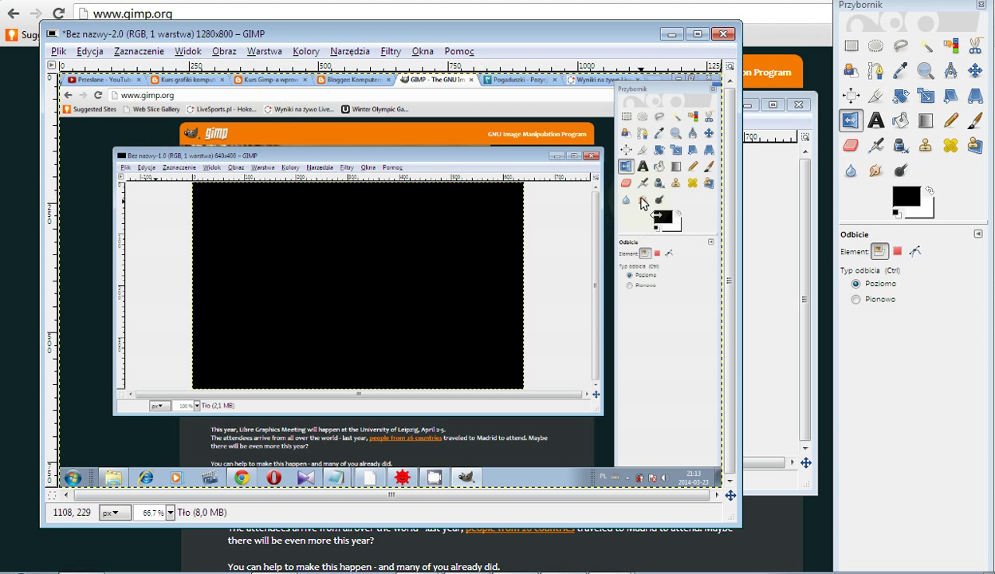
pyautogui.click(723, 35)
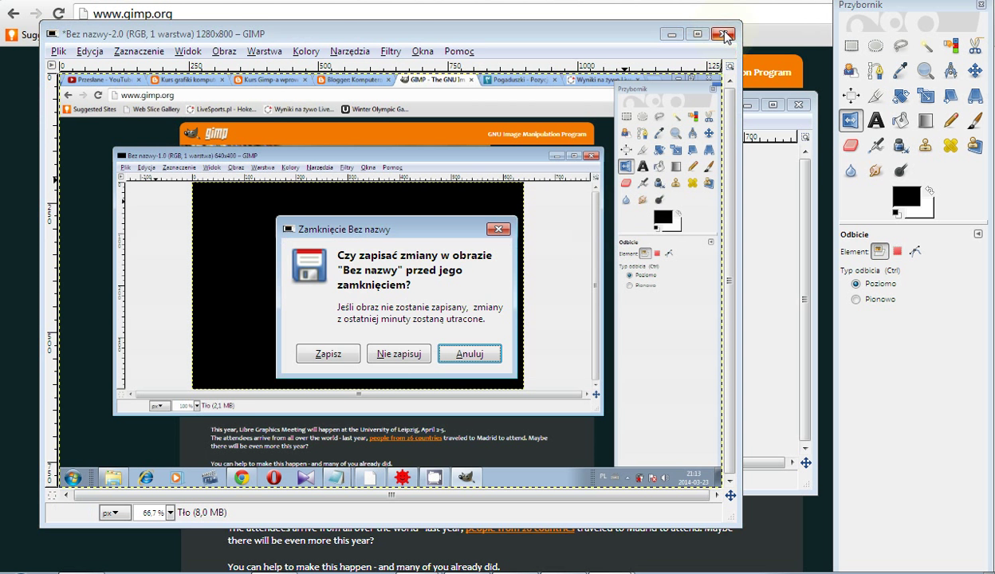
pyautogui.click(401, 356)
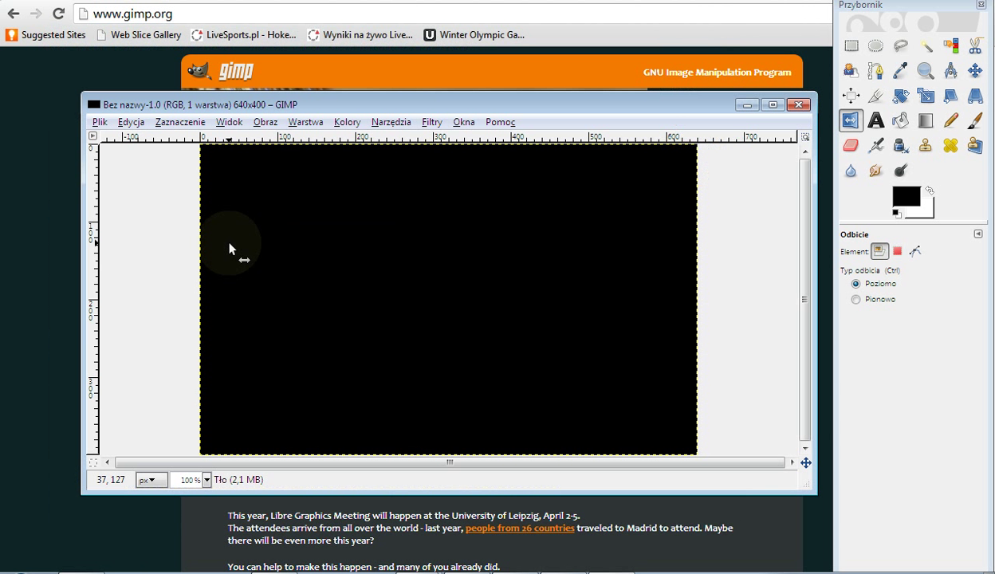
pyautogui.click(100, 122)
pyautogui.moveTo(131, 122)
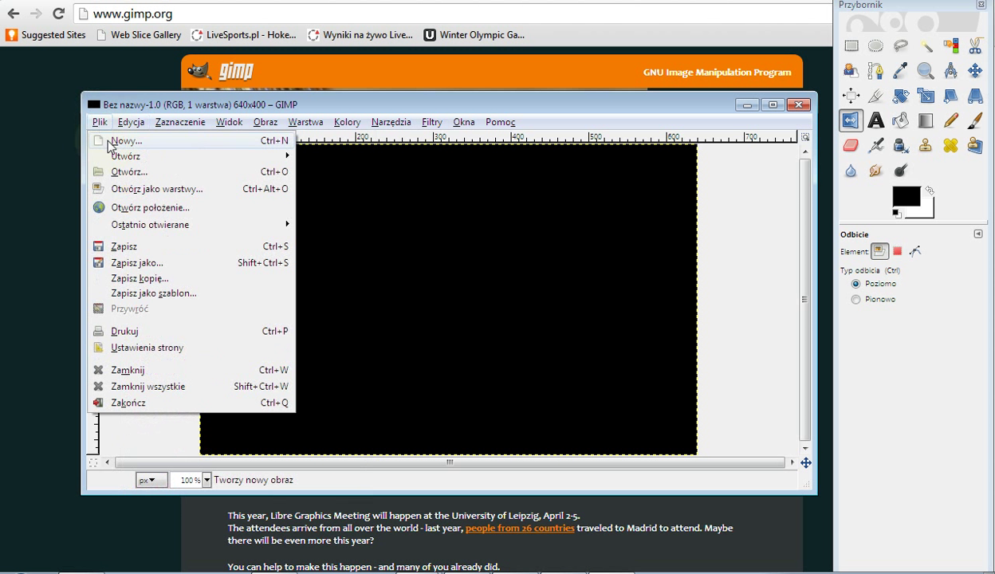
pyautogui.click(491, 103)
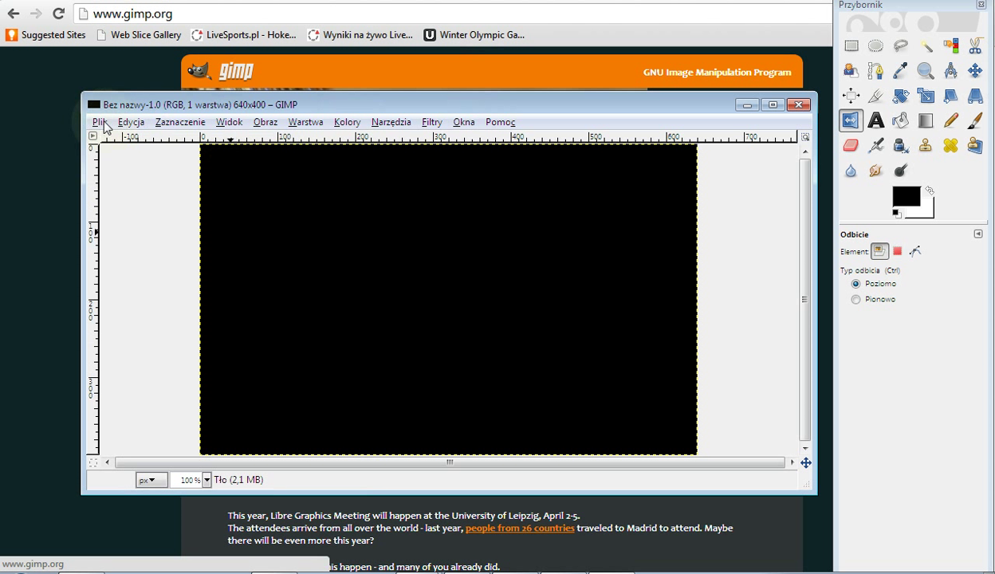
pyautogui.click(100, 124)
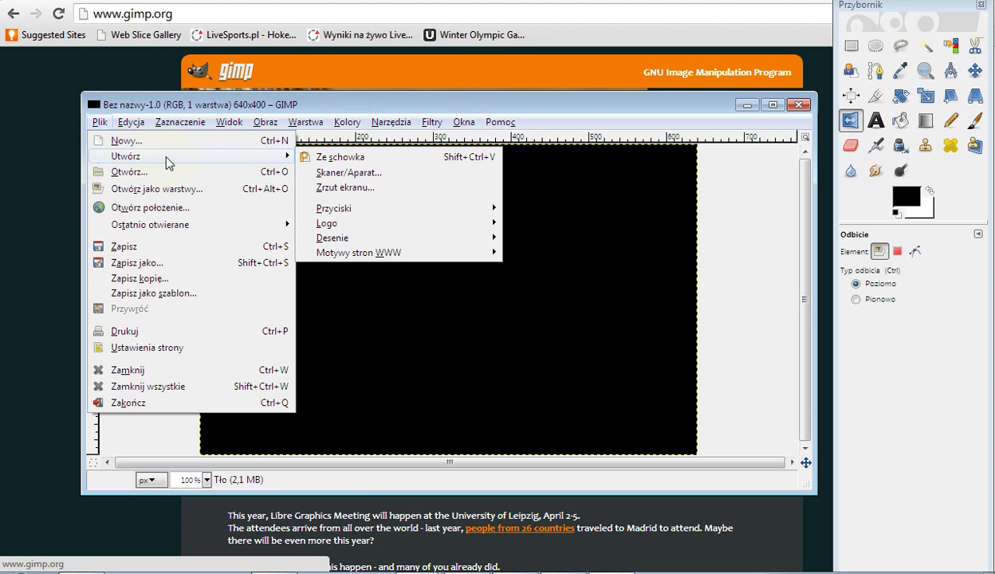
pyautogui.click(347, 164)
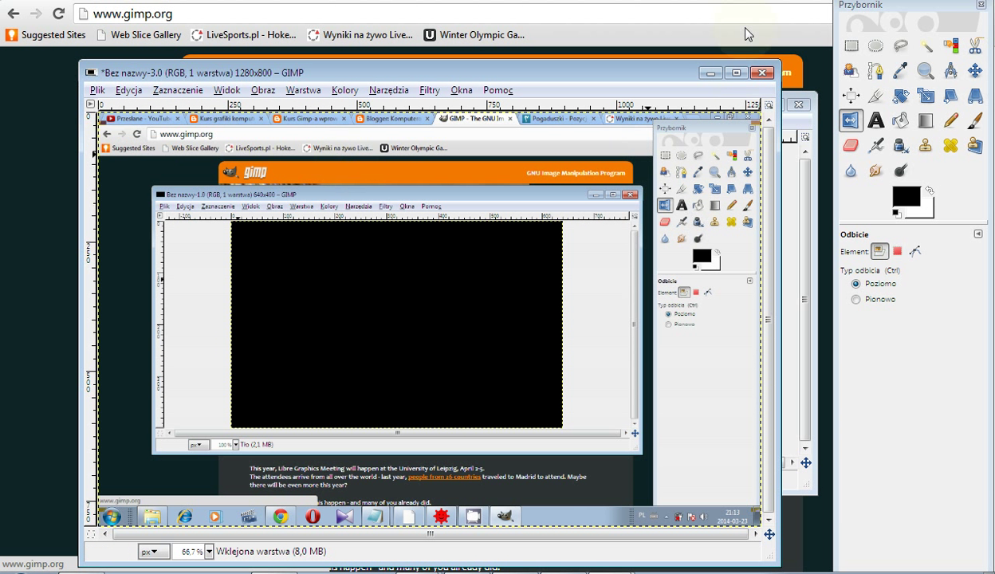
pyautogui.click(761, 72)
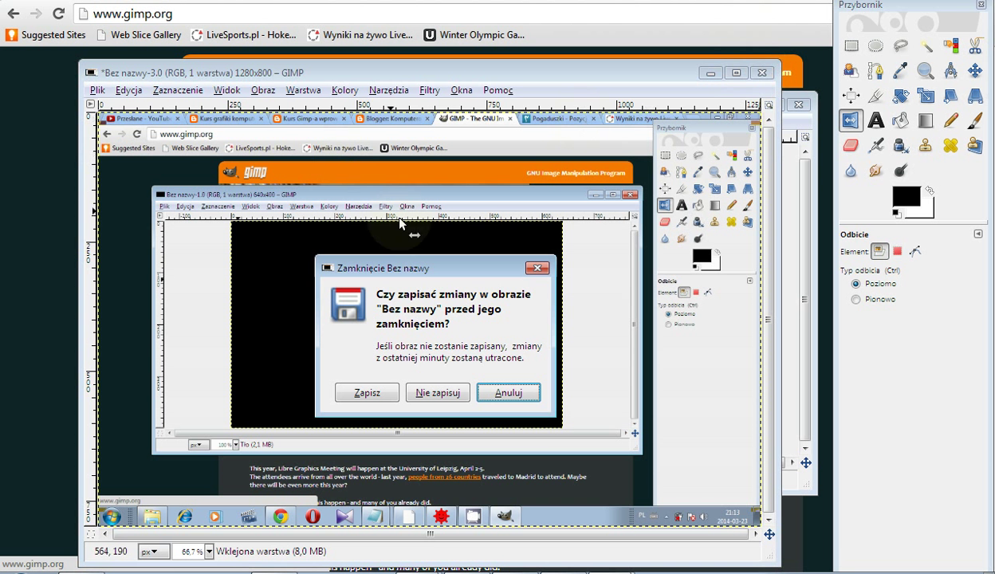
pyautogui.click(451, 403)
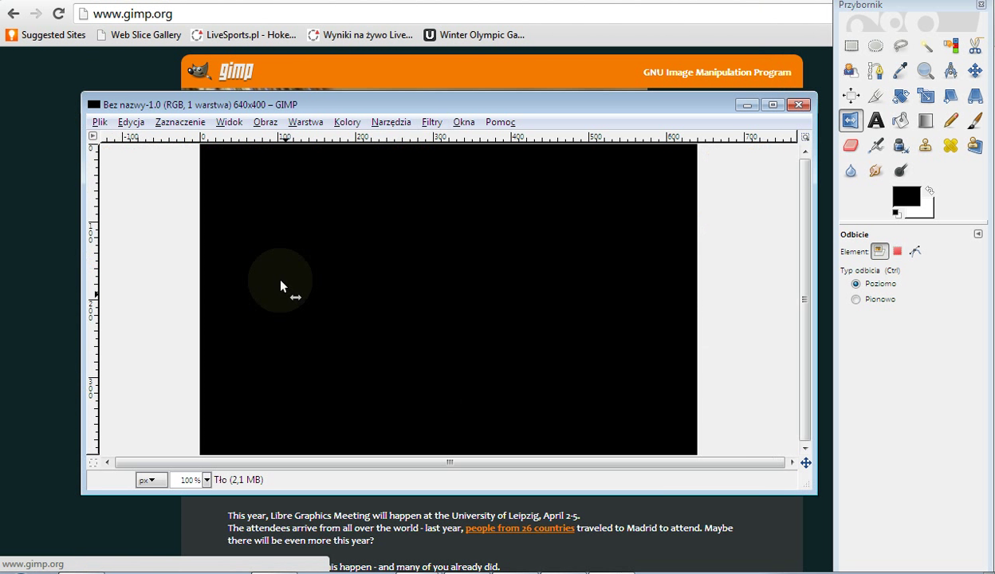
# Open the Plik menu and view the Ostatnio otwierane recent files list
pyautogui.click(100, 122)
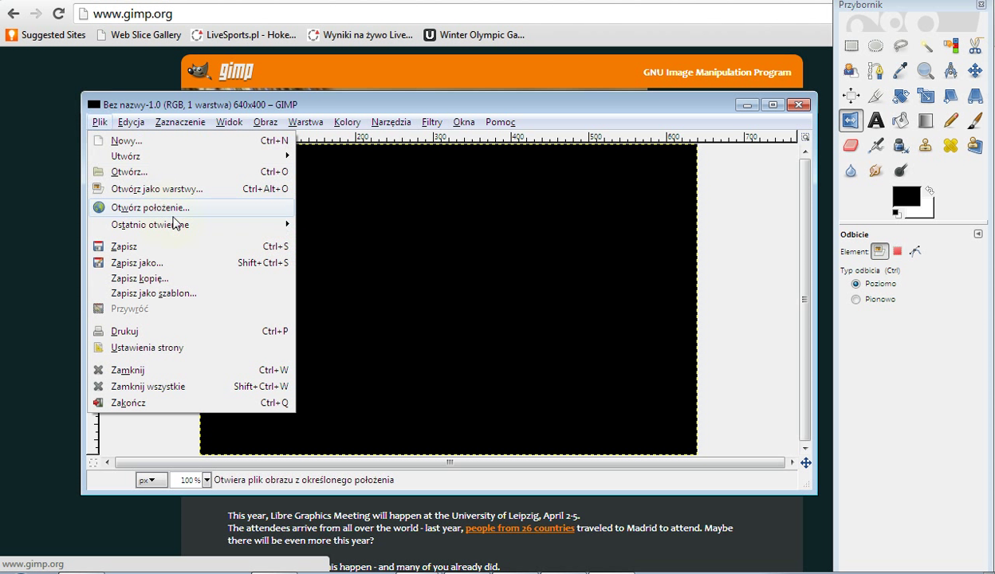
pyautogui.click(183, 233)
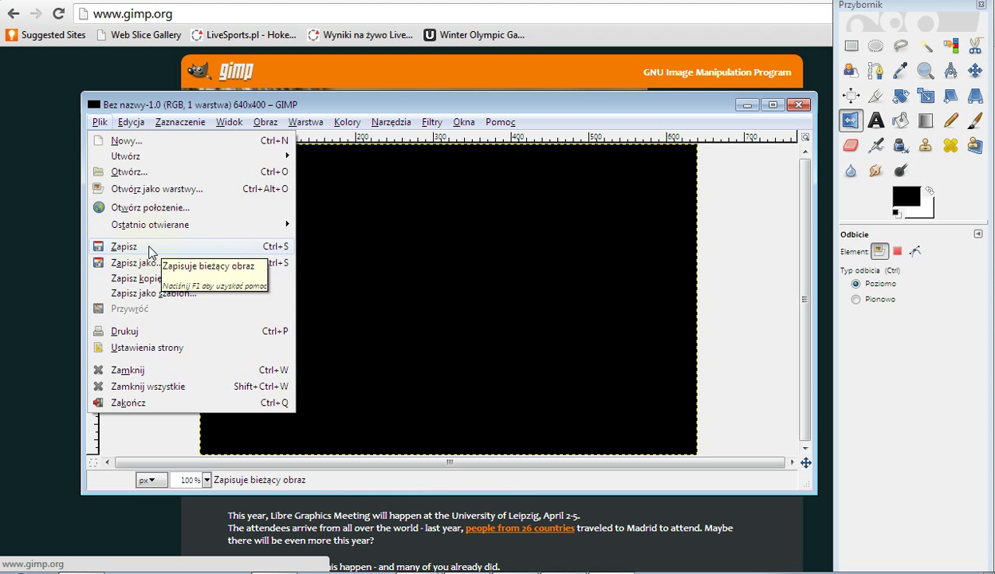
# Save the black image over the existing bet.png, accepting the default PNG options
pyautogui.click(150, 249)
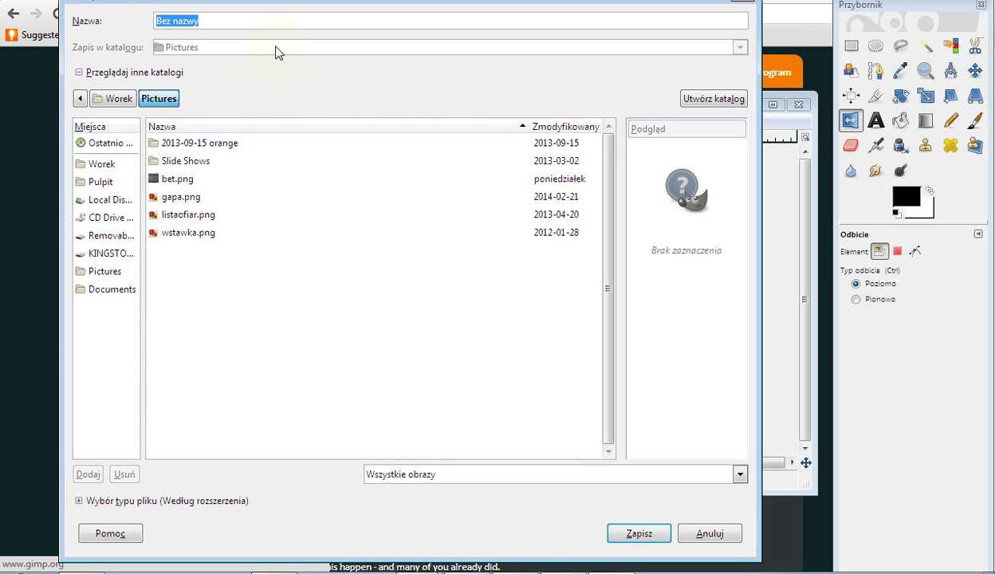
pyautogui.click(200, 199)
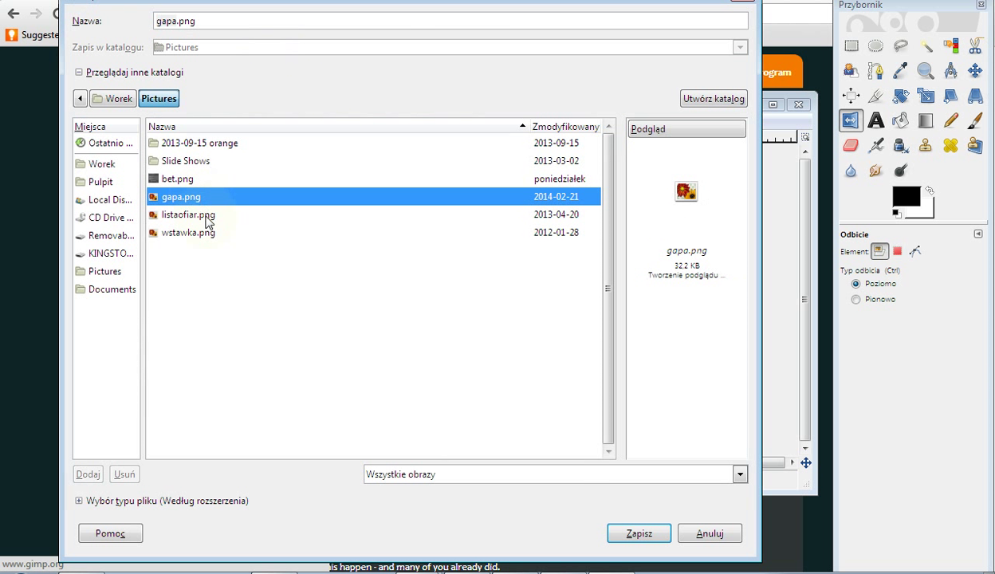
pyautogui.click(204, 214)
pyautogui.click(202, 181)
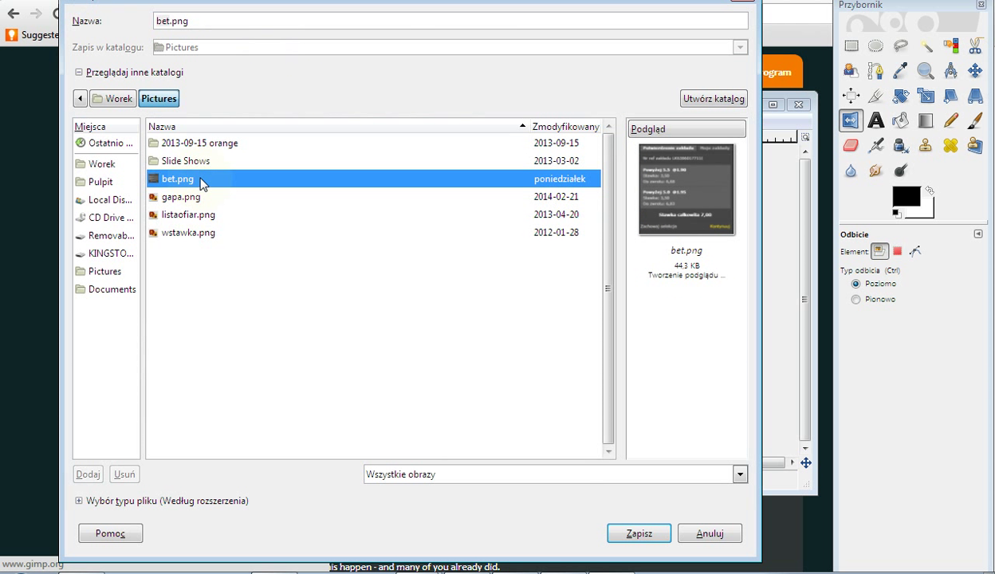
pyautogui.click(651, 533)
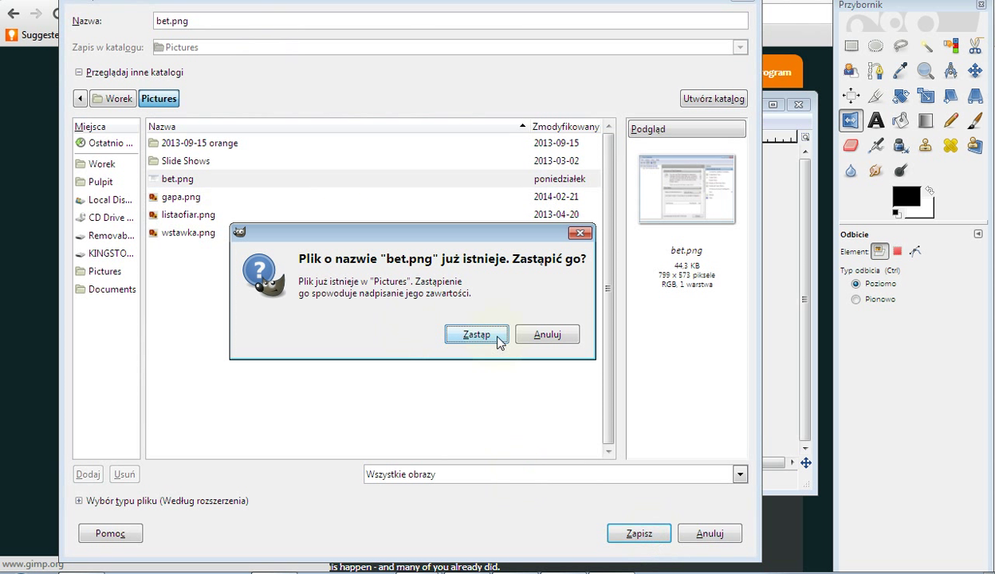
pyautogui.click(488, 338)
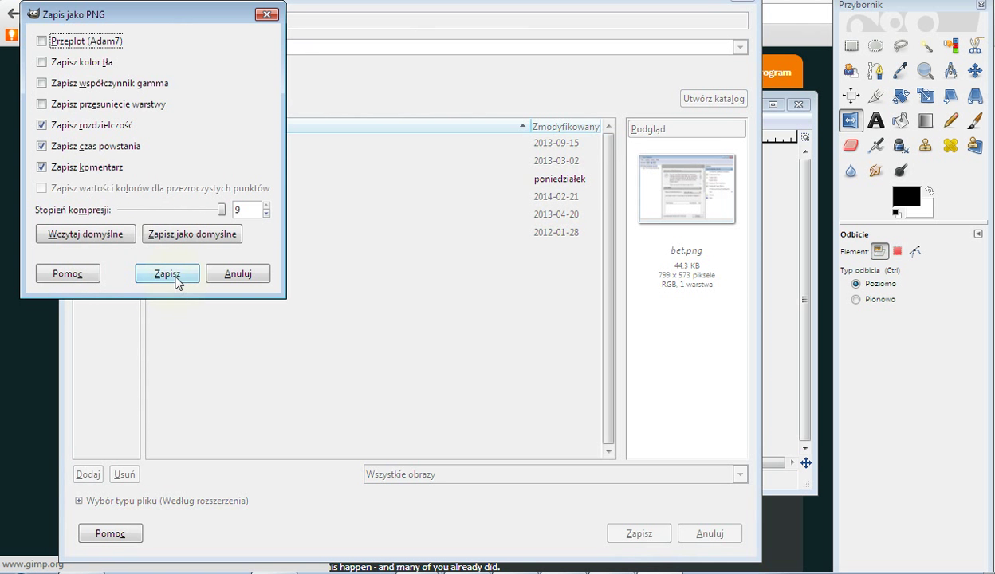
pyautogui.click(175, 276)
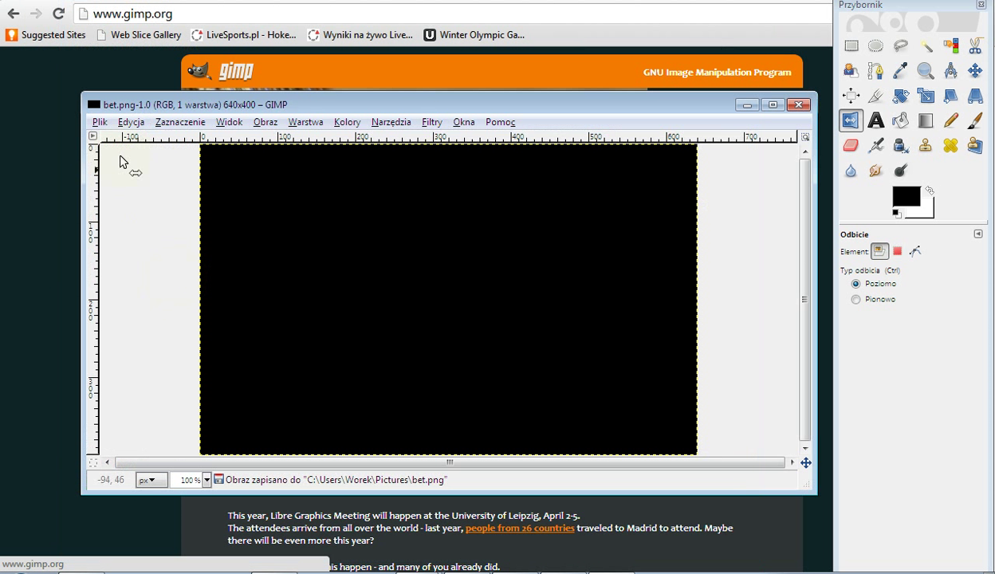
pyautogui.click(100, 122)
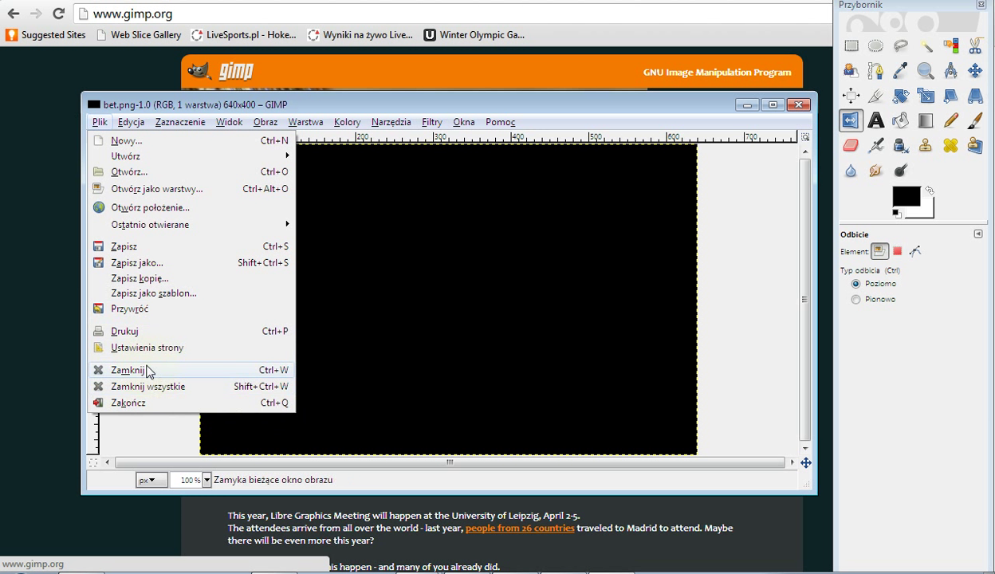
# Close the bet.png image, leaving the image window empty
pyautogui.click(142, 376)
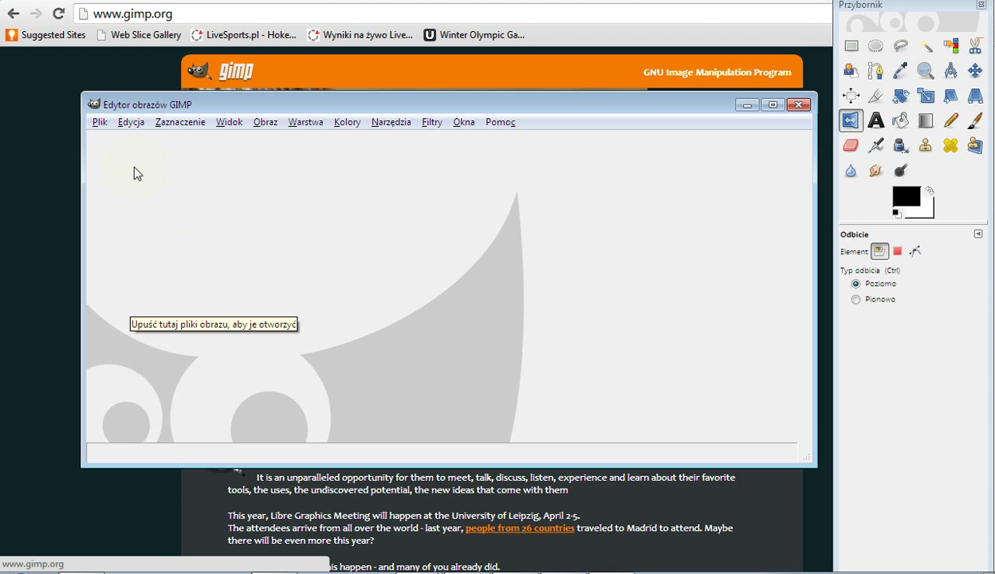
pyautogui.click(134, 123)
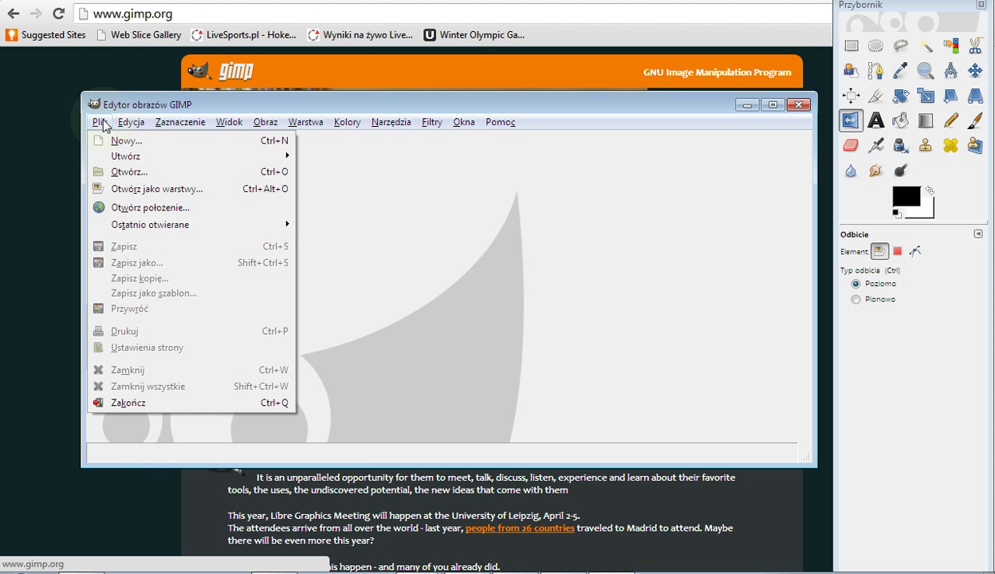
pyautogui.click(101, 122)
# Open the Historia operacji undo history panel and close it again
pyautogui.click(101, 122)
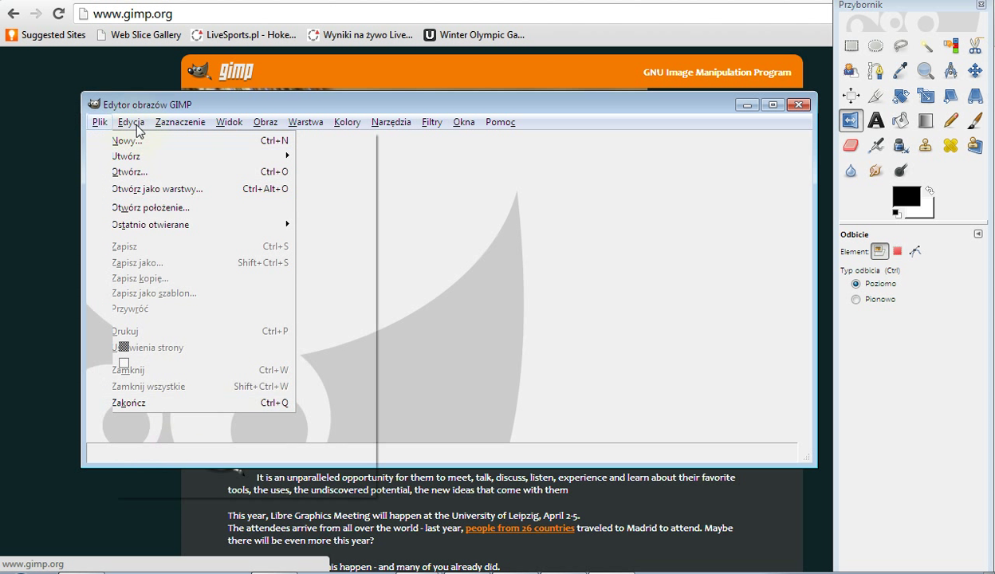
pyautogui.moveTo(131, 122)
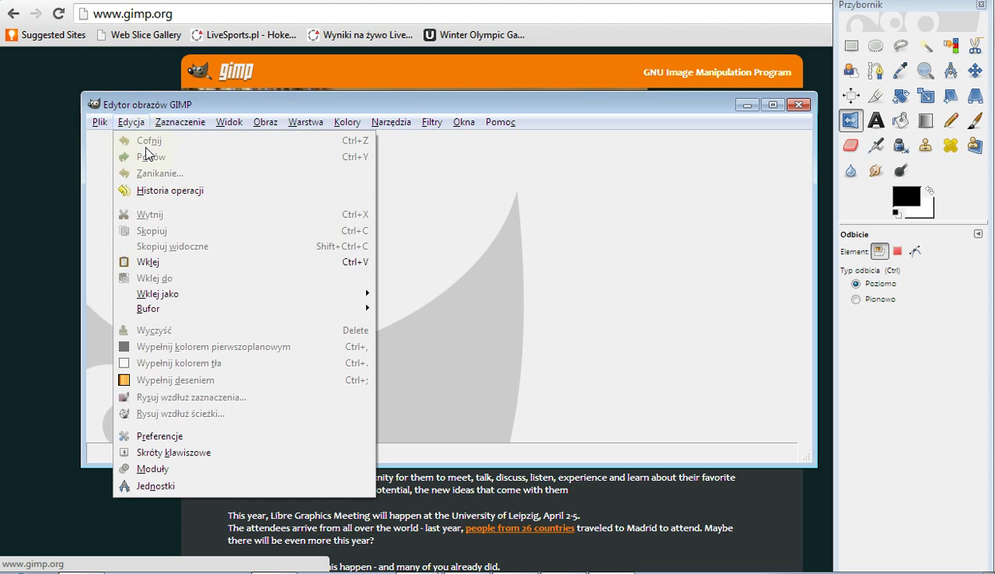
pyautogui.click(186, 192)
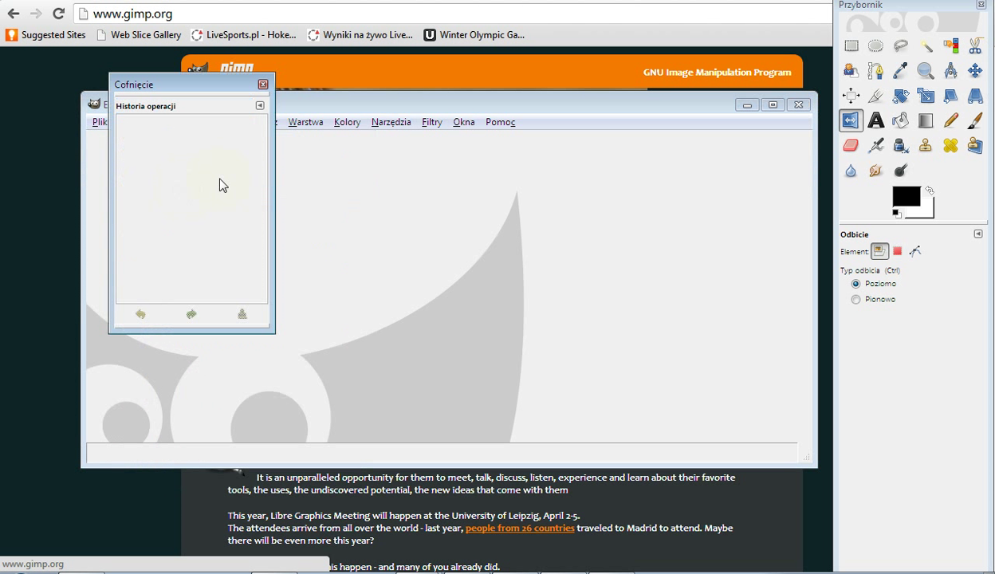
pyautogui.click(263, 84)
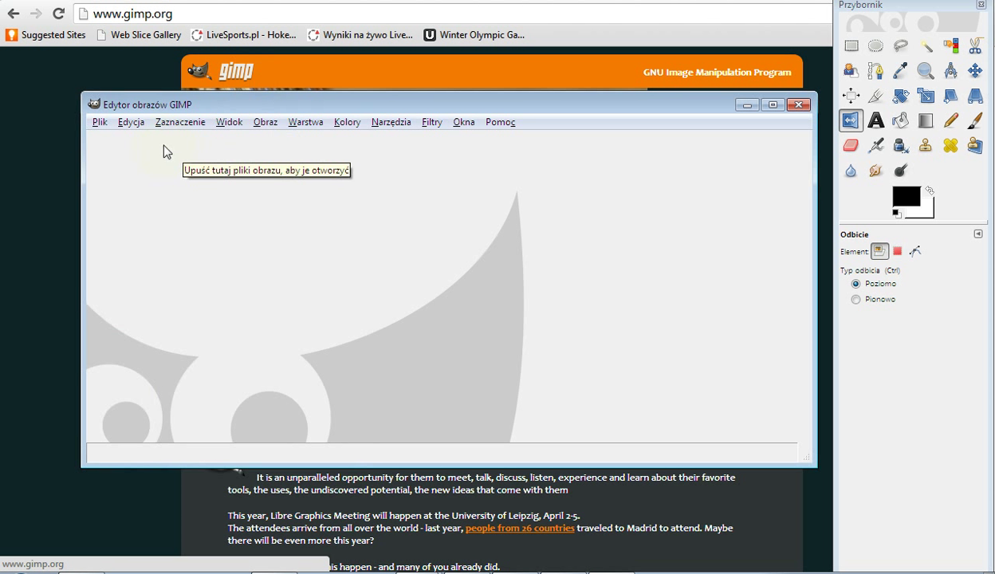
pyautogui.click(133, 124)
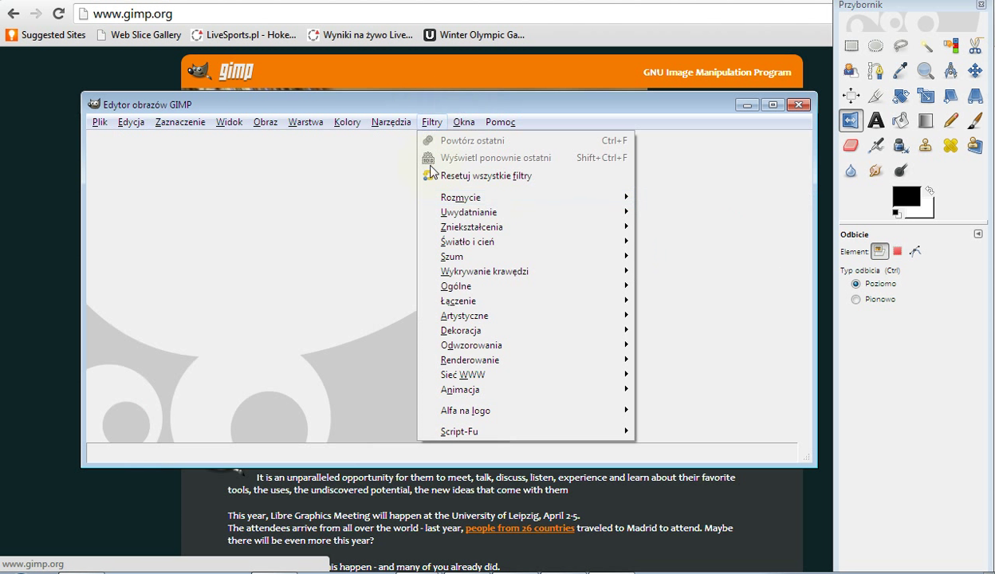
# Create a 1280x800 image from the clipboard screenshot via Plik > Utwórz > Ze schowka
pyautogui.click(199, 225)
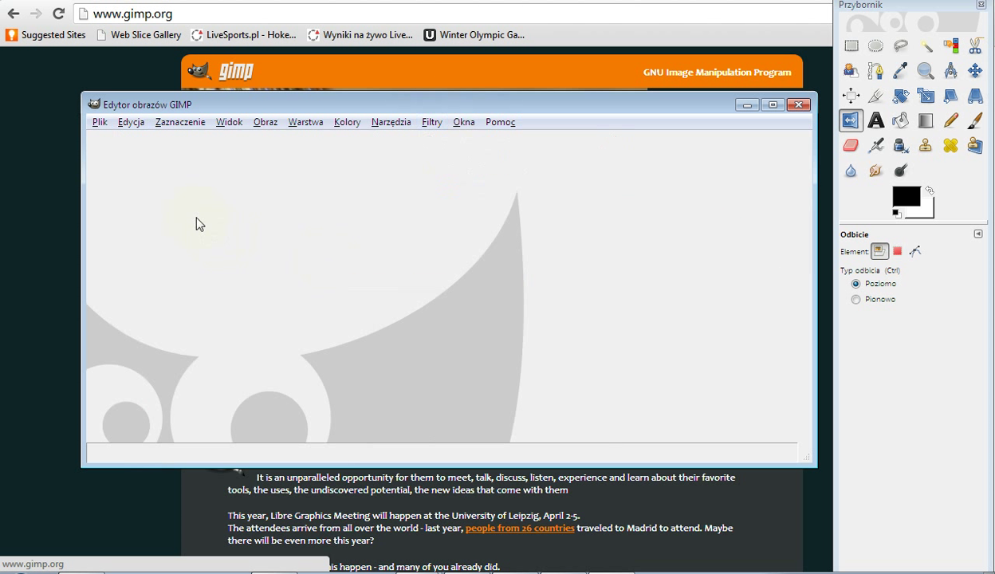
pyautogui.click(172, 125)
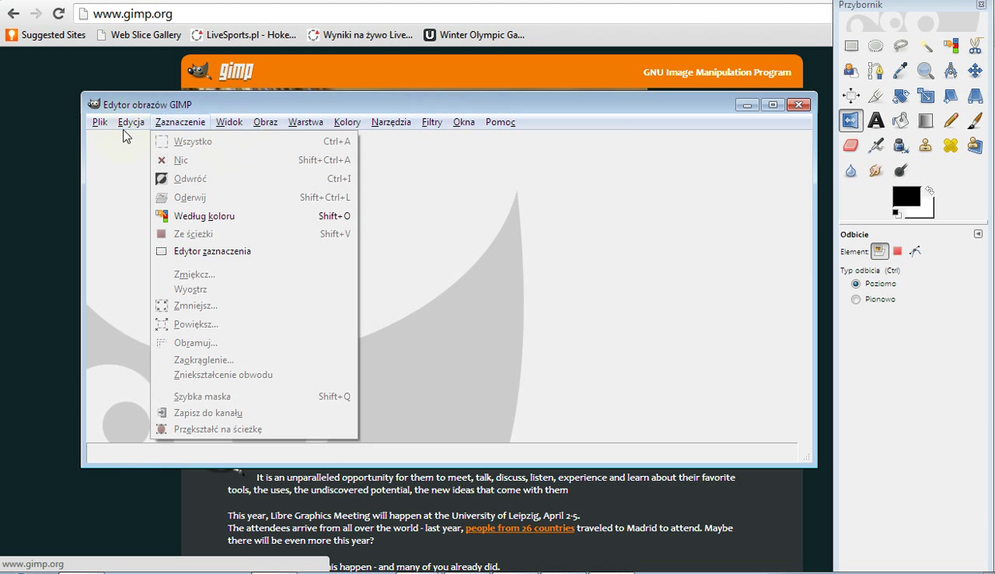
pyautogui.click(99, 122)
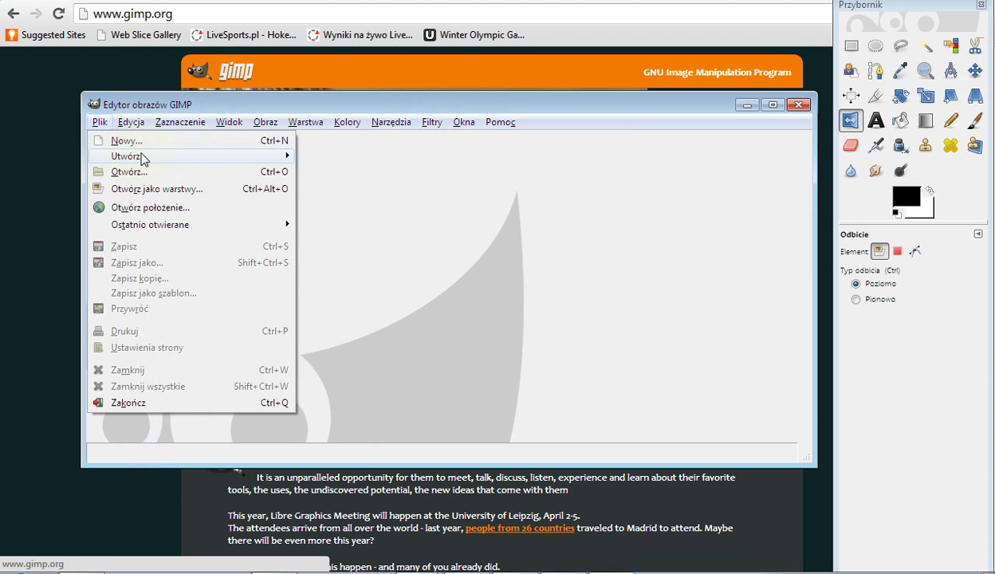
pyautogui.moveTo(126, 156)
pyautogui.click(354, 159)
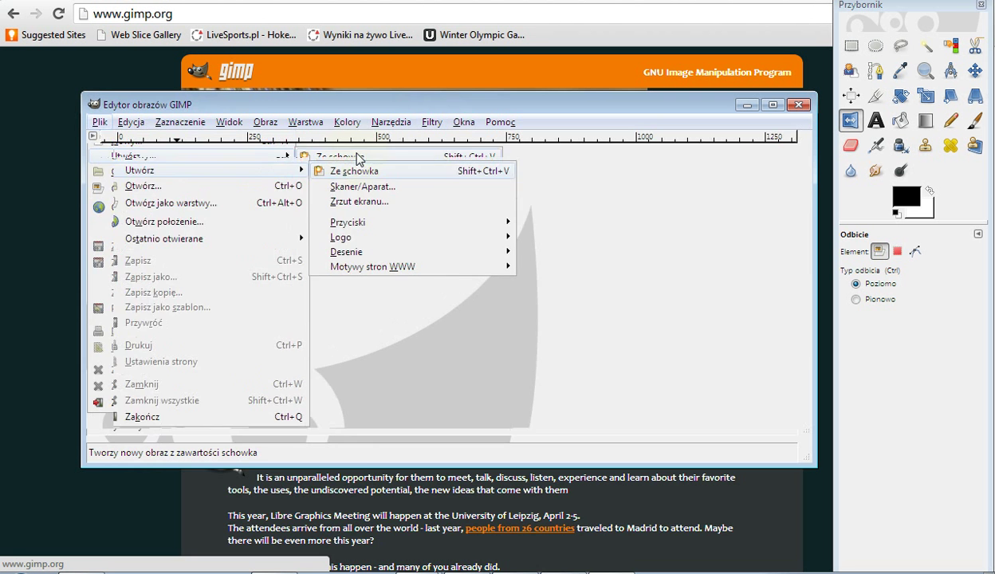
# Select the whole image, then deselect everything from the Zaznaczenie menu
pyautogui.click(196, 124)
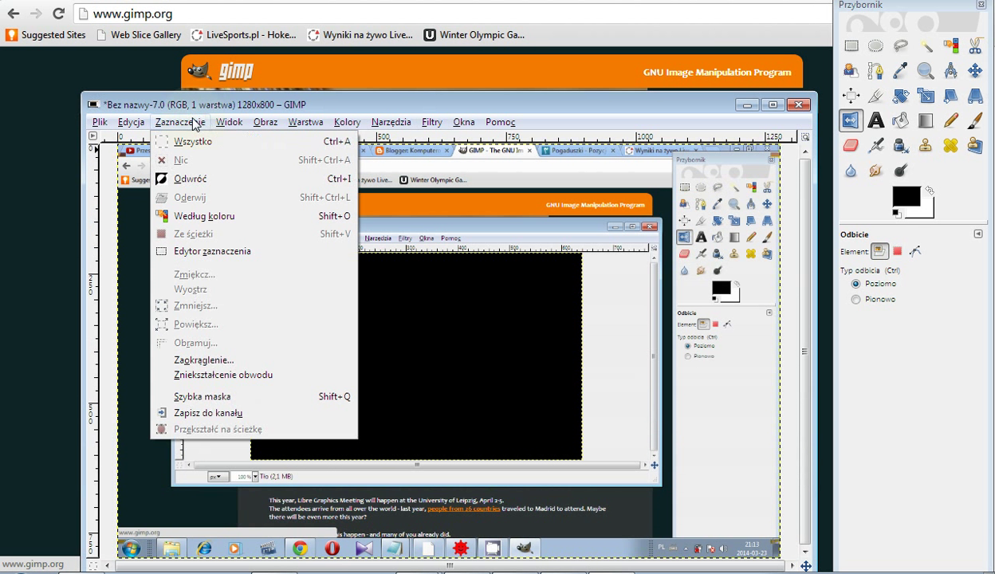
pyautogui.click(209, 143)
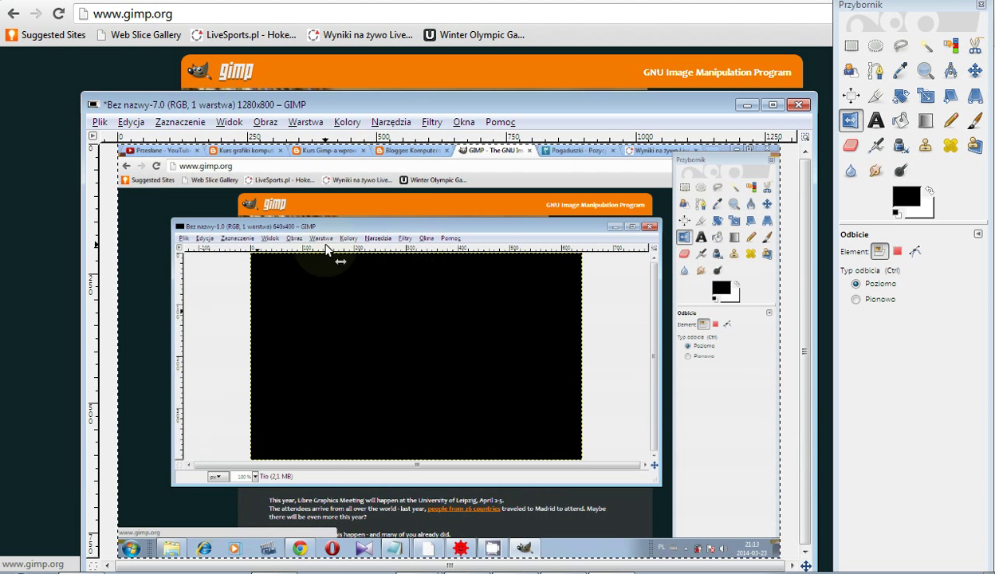
pyautogui.click(137, 123)
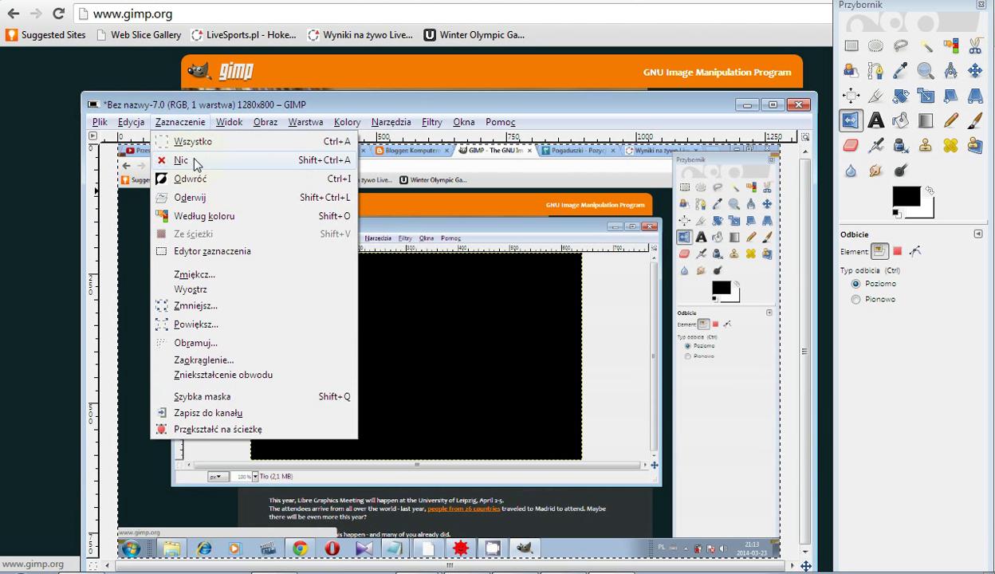
pyautogui.click(196, 163)
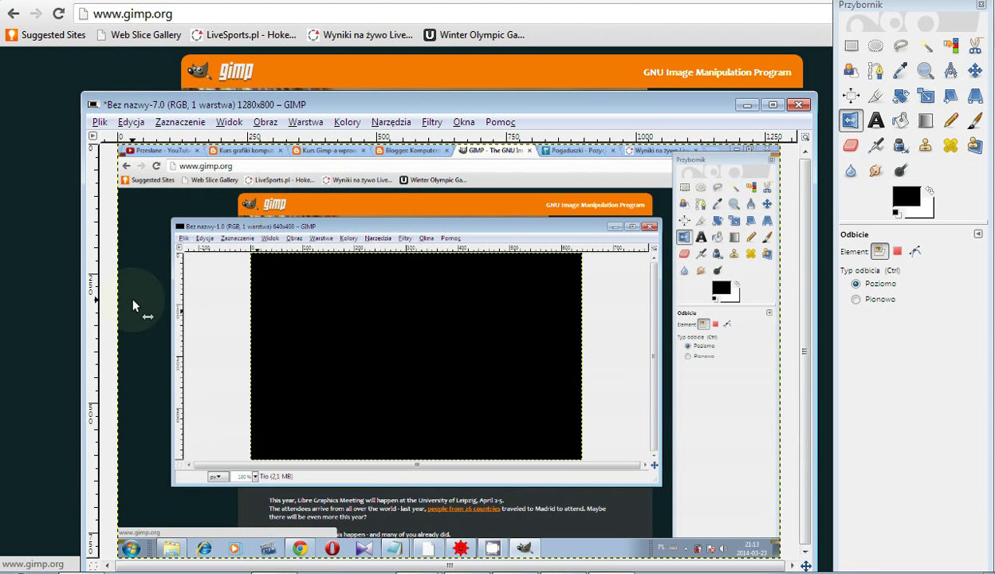
pyautogui.click(190, 126)
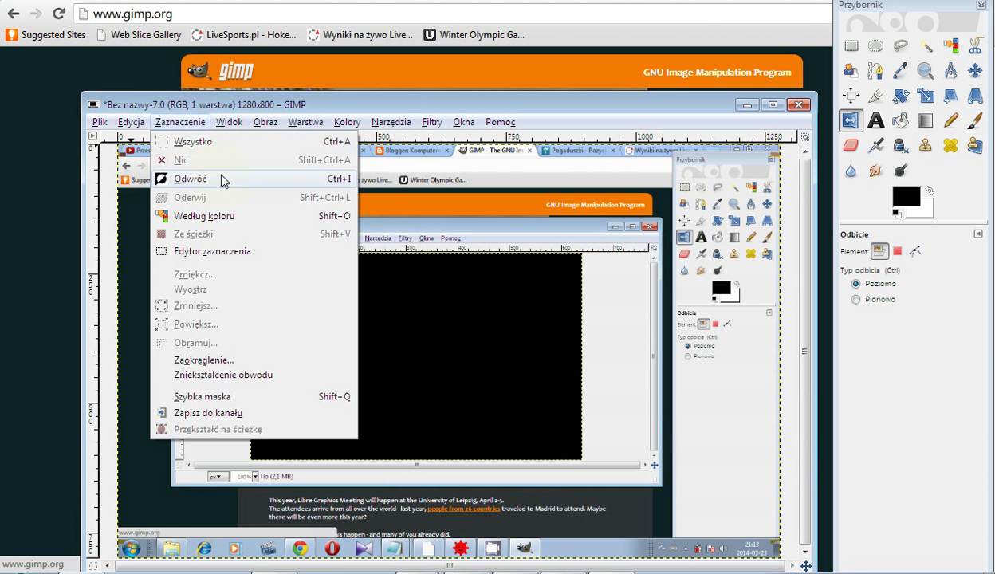
# Draw a 222×158 rectangle selection at 550,268 and invert it
pyautogui.click(852, 47)
pyautogui.click(851, 46)
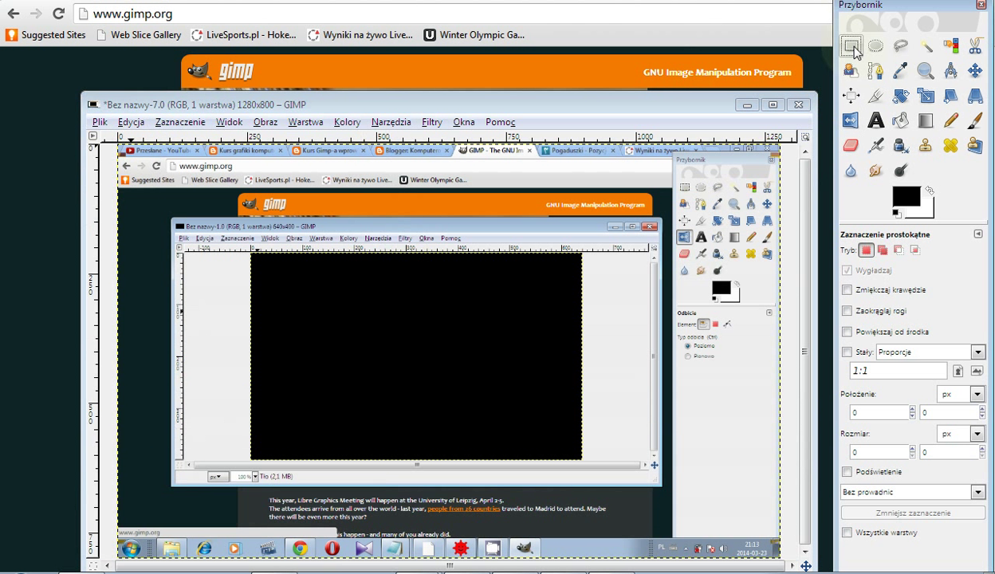
pyautogui.moveTo(404, 284); pyautogui.dragTo(517, 363)
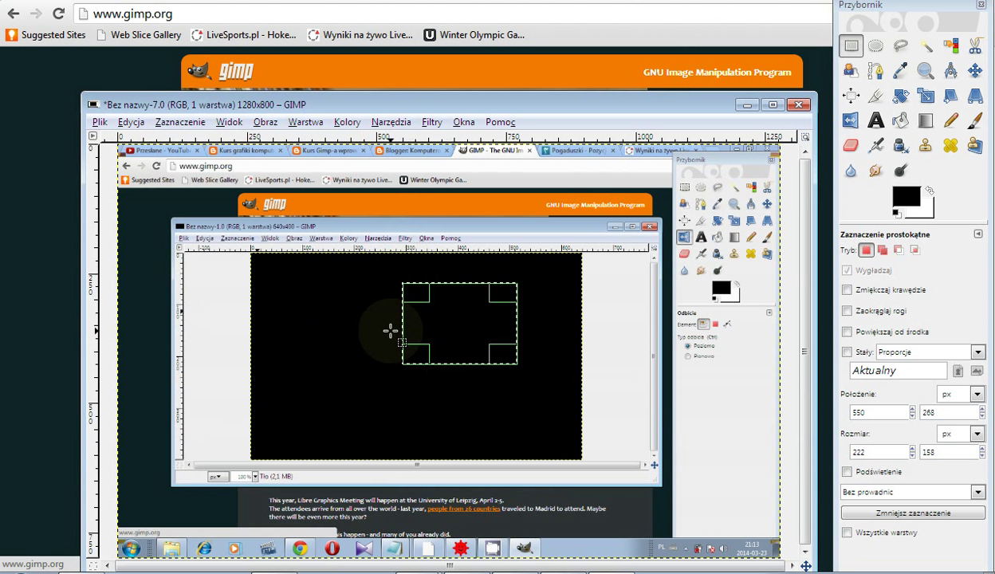
pyautogui.click(182, 125)
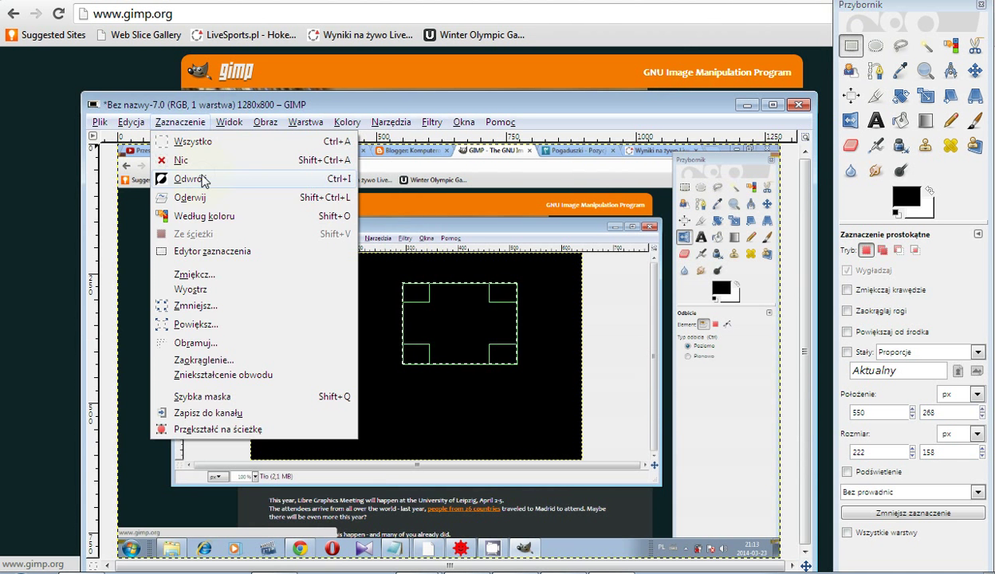
pyautogui.click(201, 180)
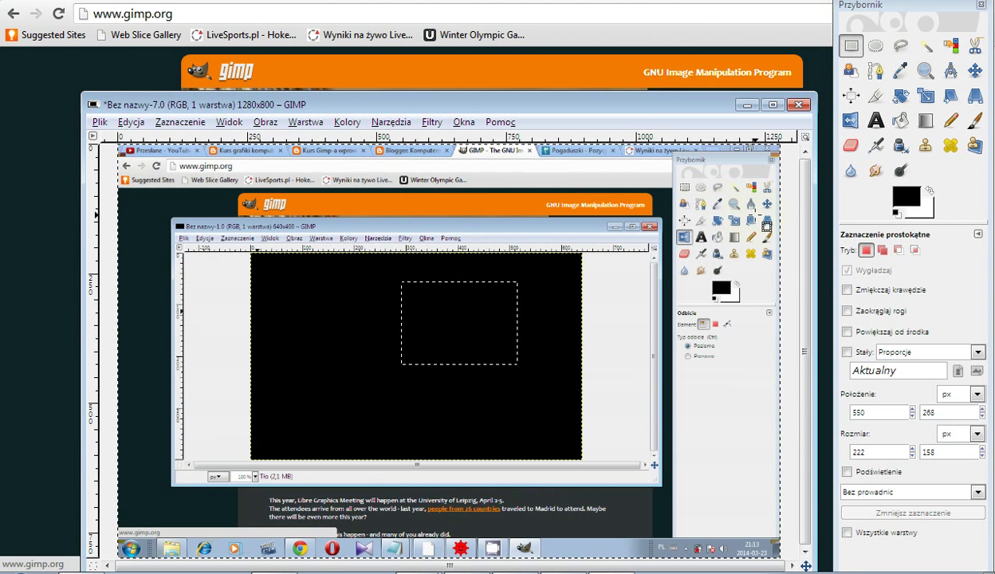
# Paint white brush strokes around the rectangle with the Paintbrush
pyautogui.click(975, 120)
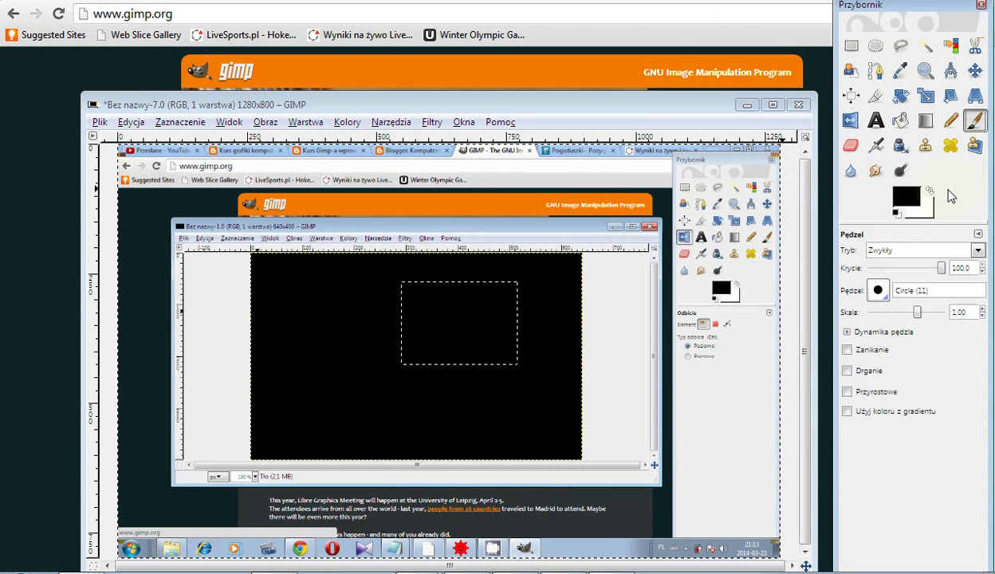
pyautogui.click(929, 191)
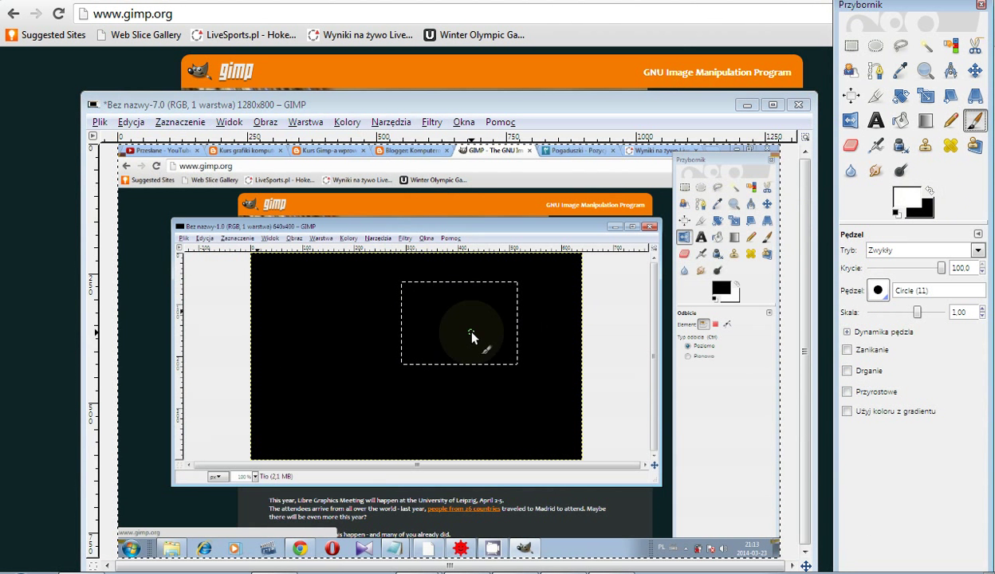
pyautogui.moveTo(303, 380)
pyautogui.mouseDown()
pyautogui.moveTo(369, 264)
pyautogui.moveTo(306, 305)
pyautogui.moveTo(458, 362)
pyautogui.moveTo(455, 255)
pyautogui.moveTo(433, 351)
pyautogui.moveTo(473, 283)
pyautogui.moveTo(453, 337)
pyautogui.moveTo(493, 291)
pyautogui.moveTo(590, 347)
pyautogui.moveTo(491, 319)
pyautogui.moveTo(355, 311)
pyautogui.moveTo(455, 289)
pyautogui.moveTo(328, 424)
pyautogui.moveTo(438, 274)
pyautogui.moveTo(506, 289)
pyautogui.moveTo(493, 398)
pyautogui.moveTo(455, 247)
pyautogui.moveTo(503, 319)
pyautogui.mouseUp()
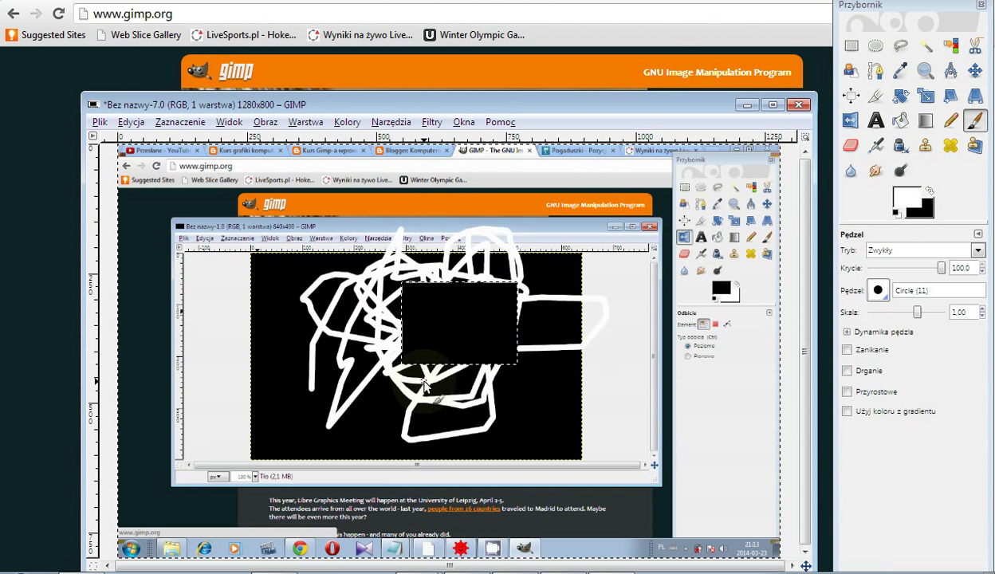
# Invert the selection back to the rectangle and scribble white strokes inside it
pyautogui.click(176, 123)
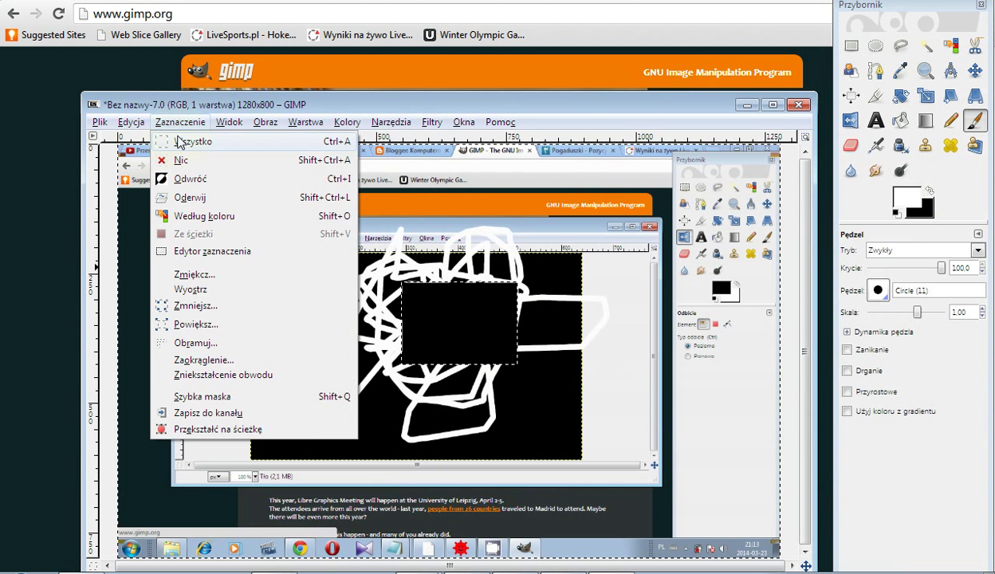
pyautogui.click(198, 182)
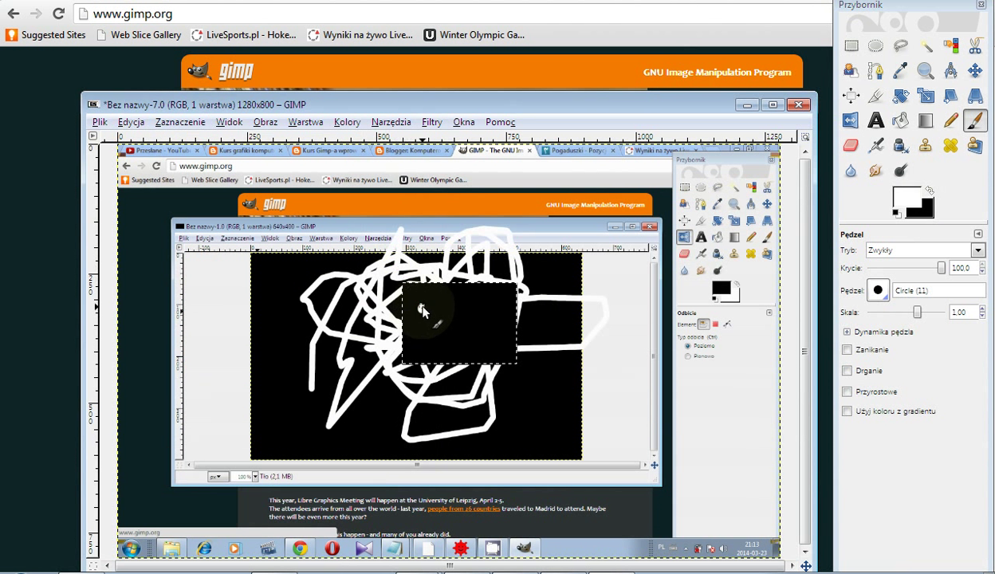
pyautogui.moveTo(423, 311)
pyautogui.mouseDown()
pyautogui.moveTo(452, 338)
pyautogui.moveTo(471, 273)
pyautogui.moveTo(468, 370)
pyautogui.moveTo(388, 315)
pyautogui.mouseUp()
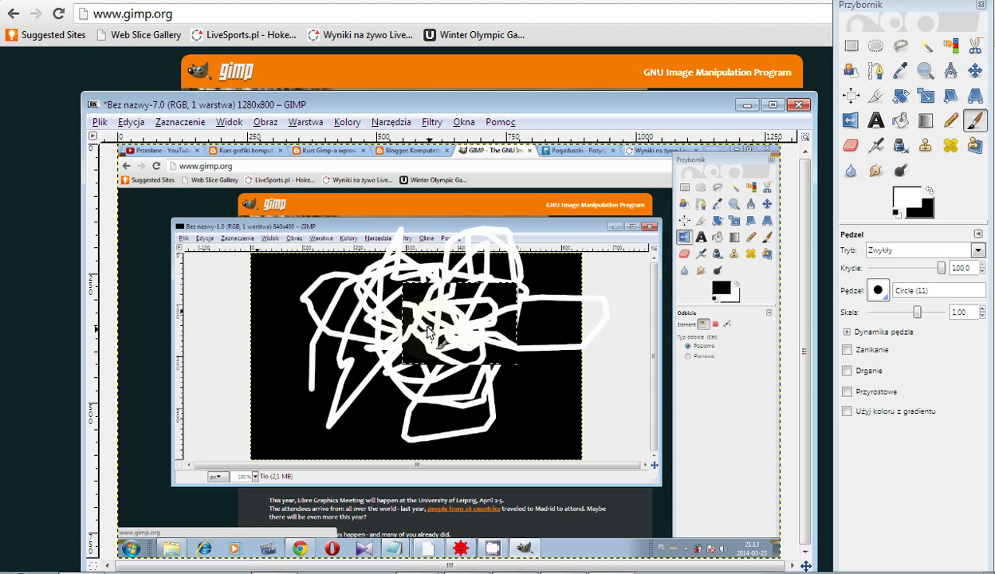
# Switch to Select by Color and select a white scribble stroke
pyautogui.click(191, 125)
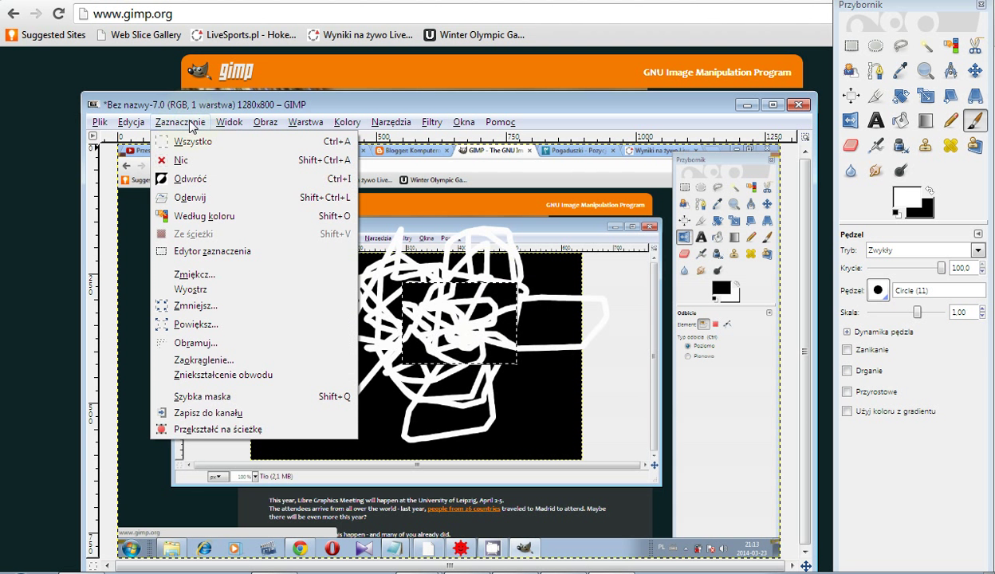
pyautogui.click(230, 221)
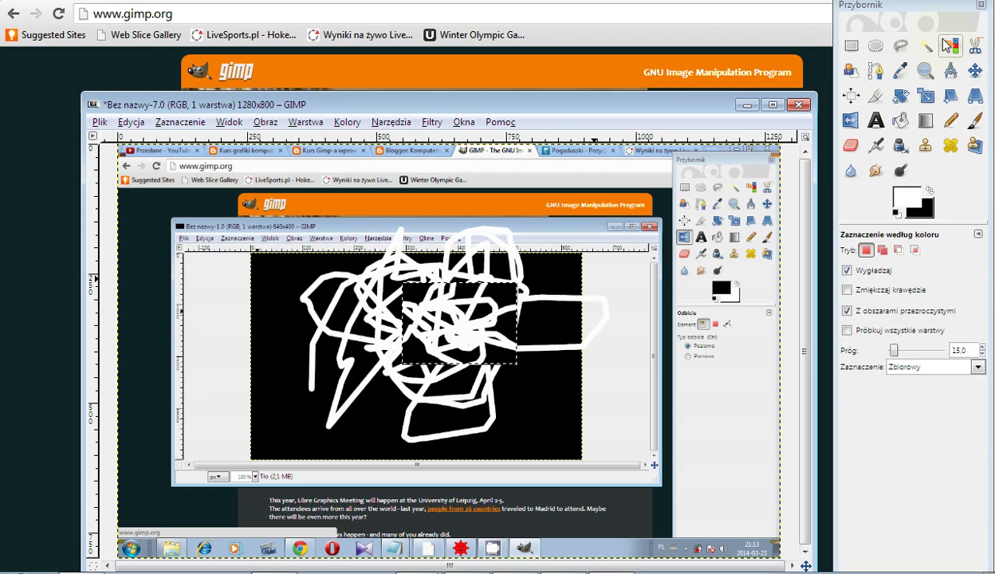
pyautogui.click(461, 339)
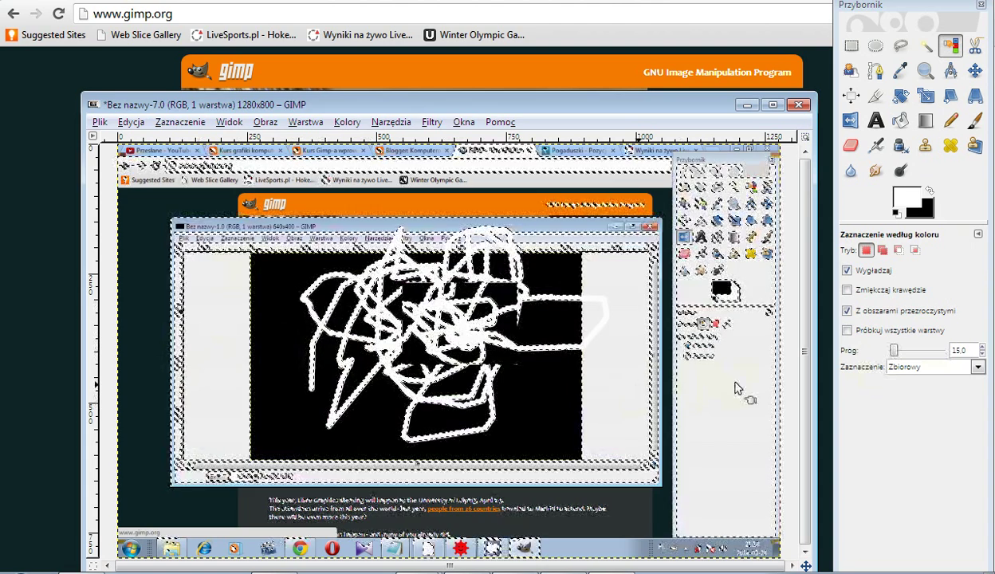
# Lower the Próg threshold to 0.0 and reselect the white strokes with exact matching
pyautogui.click(981, 354)
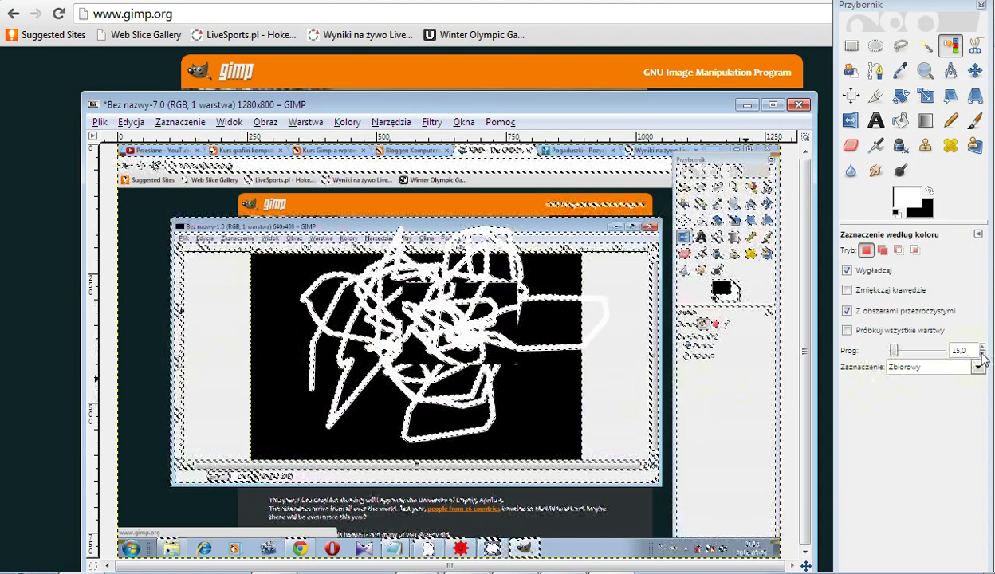
pyautogui.click(982, 354)
pyautogui.click(982, 354)
pyautogui.click(981, 354)
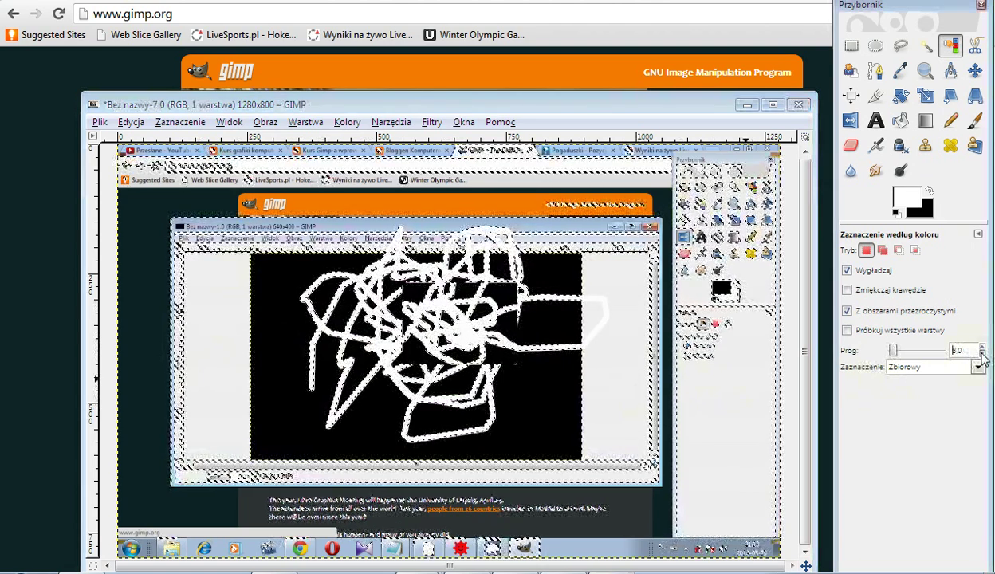
pyautogui.click(982, 354)
pyautogui.click(981, 354)
pyautogui.click(982, 354)
pyautogui.click(981, 354)
pyautogui.click(982, 354)
pyautogui.click(982, 354)
pyautogui.click(982, 354)
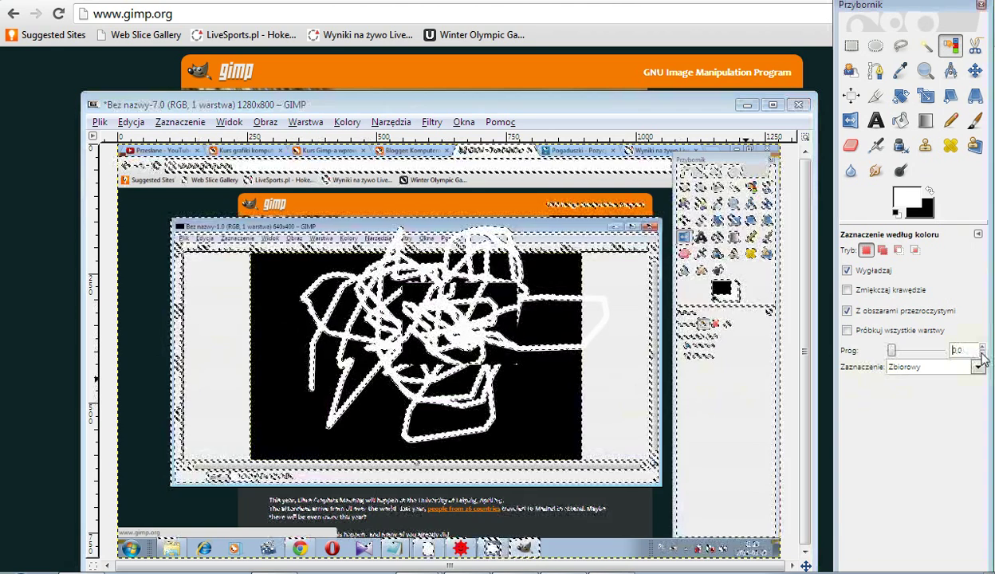
pyautogui.click(466, 339)
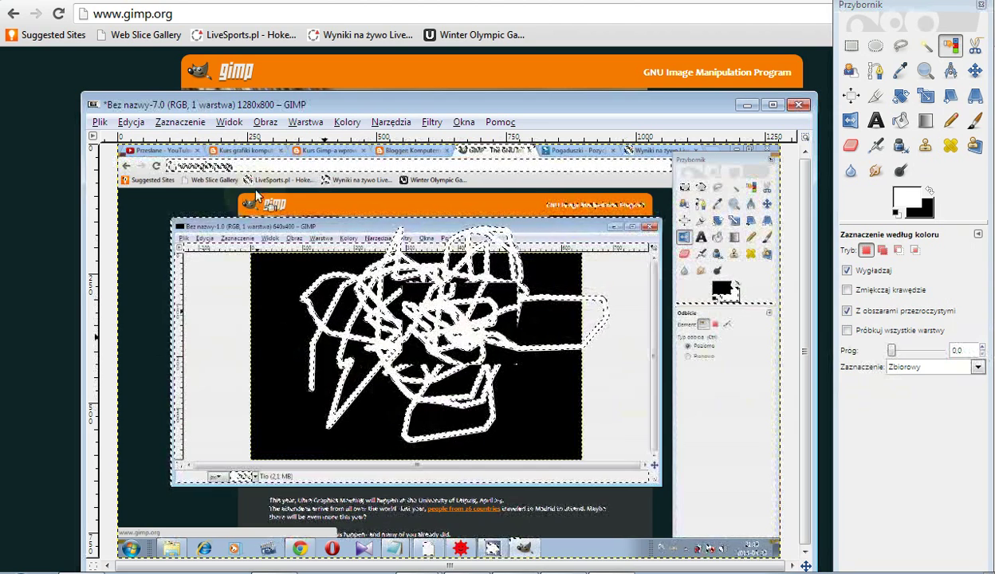
# Feather the scribble selection by 5.000 pixels via Zaznaczenie > Zmiękcz and reopen Zaznaczenie
pyautogui.click(180, 122)
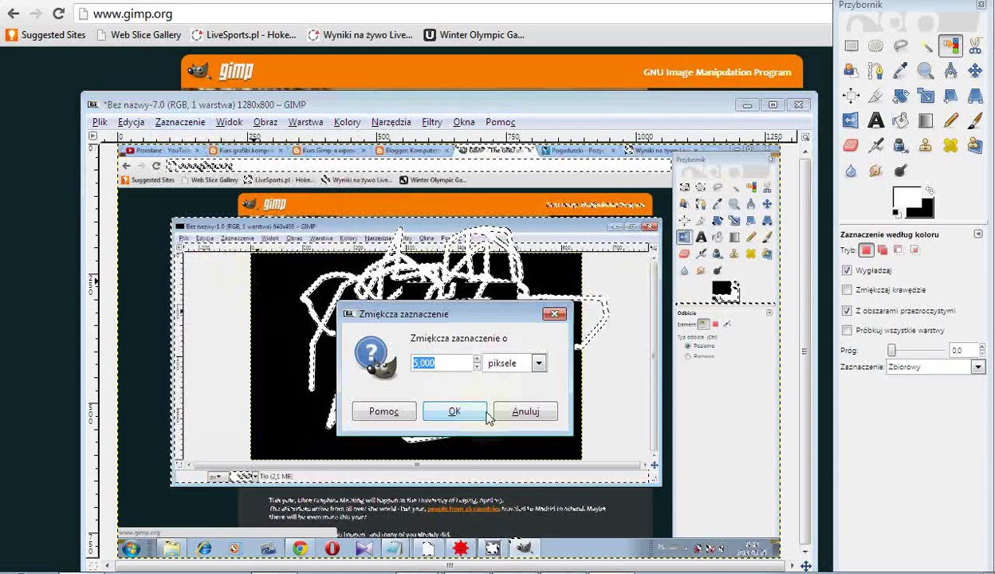
pyautogui.click(542, 428)
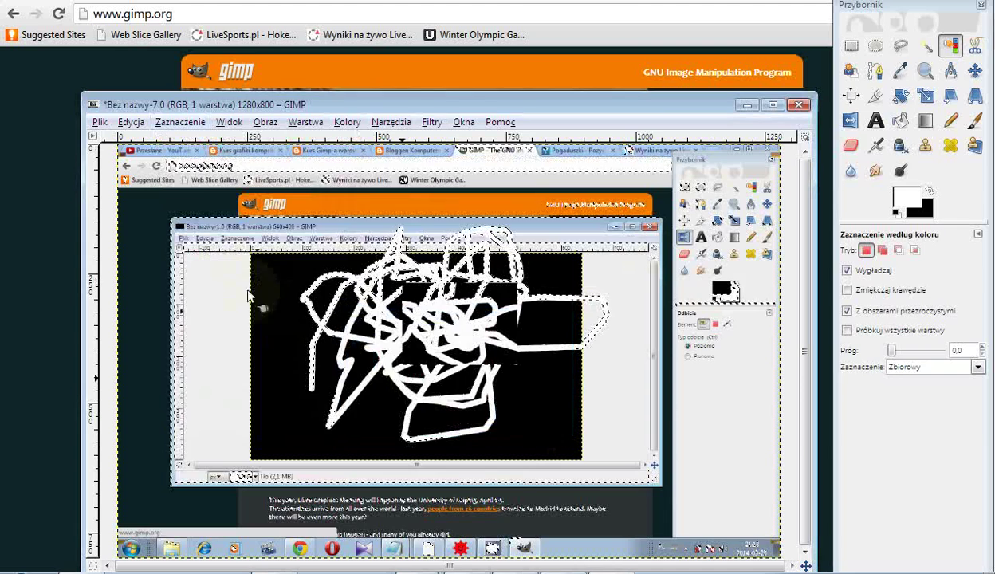
pyautogui.click(180, 122)
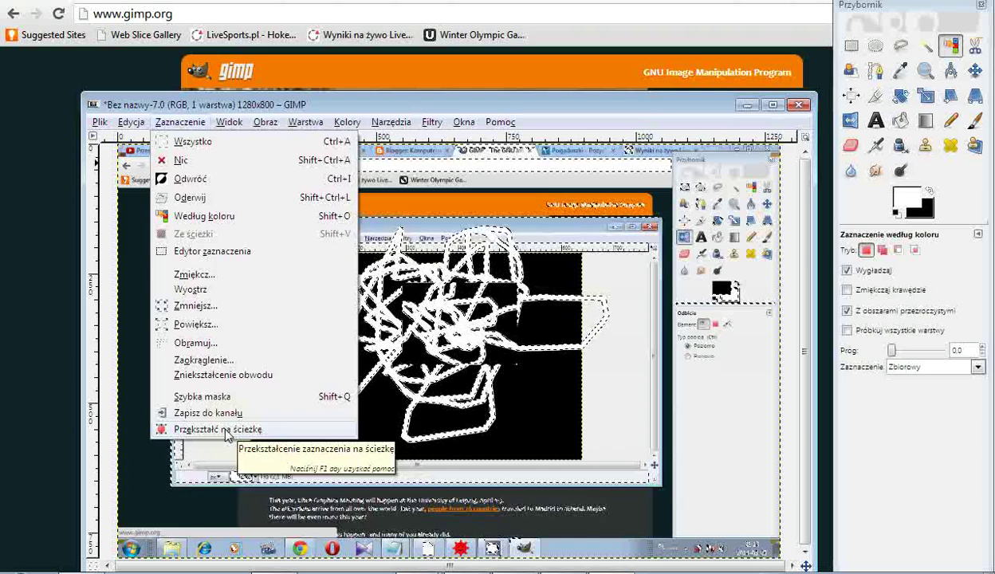
# Browse the Edycja and Zaznaczenie menus without choosing anything
pyautogui.click(130, 122)
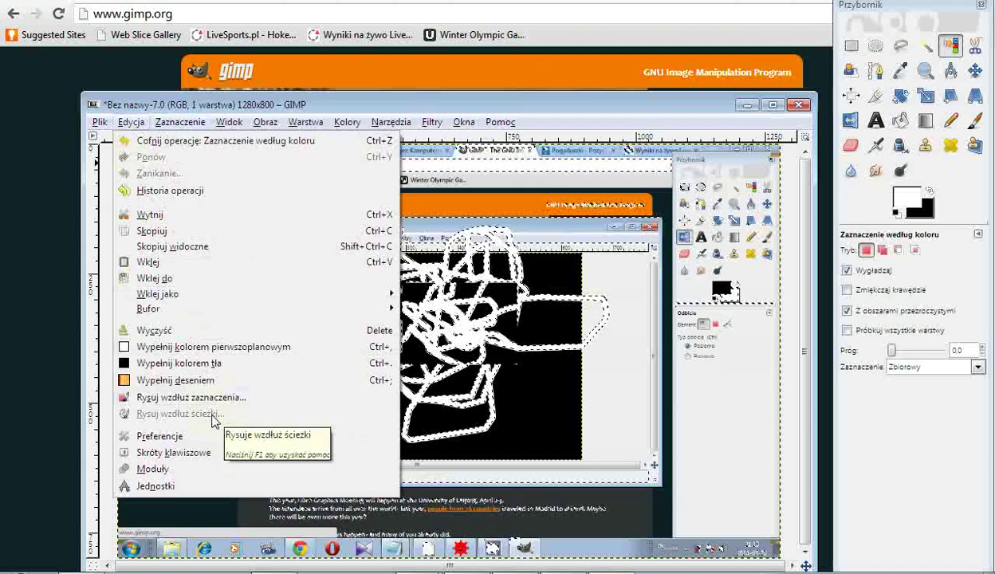
pyautogui.click(189, 124)
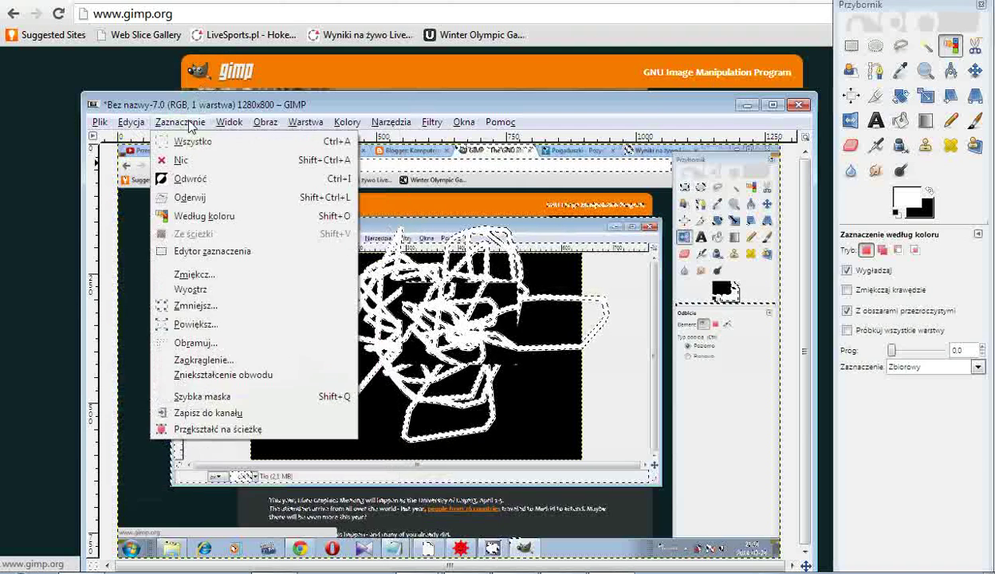
pyautogui.click(190, 126)
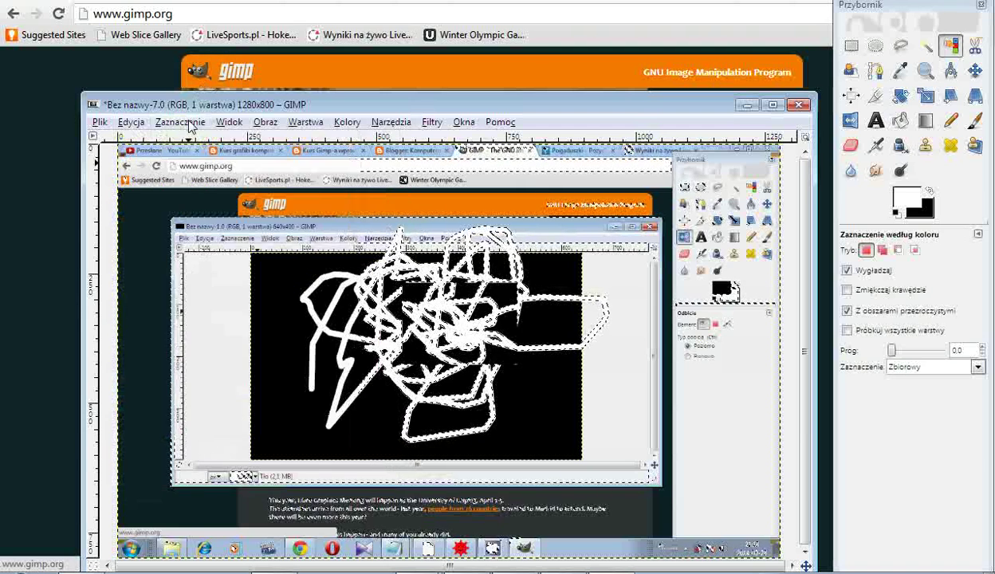
# Show and hide the image grid, then duplicate the image into a new window
pyautogui.click(234, 122)
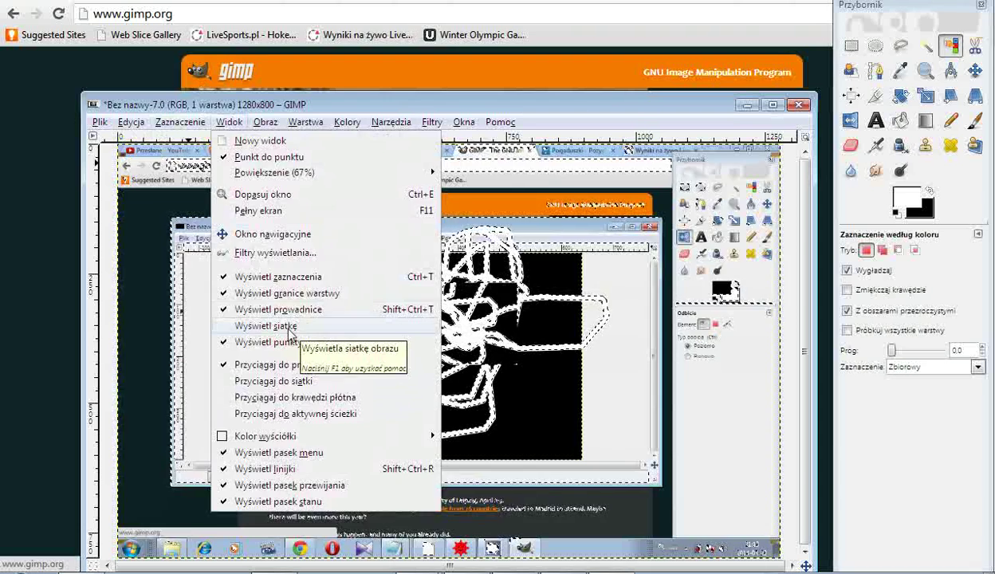
pyautogui.click(290, 333)
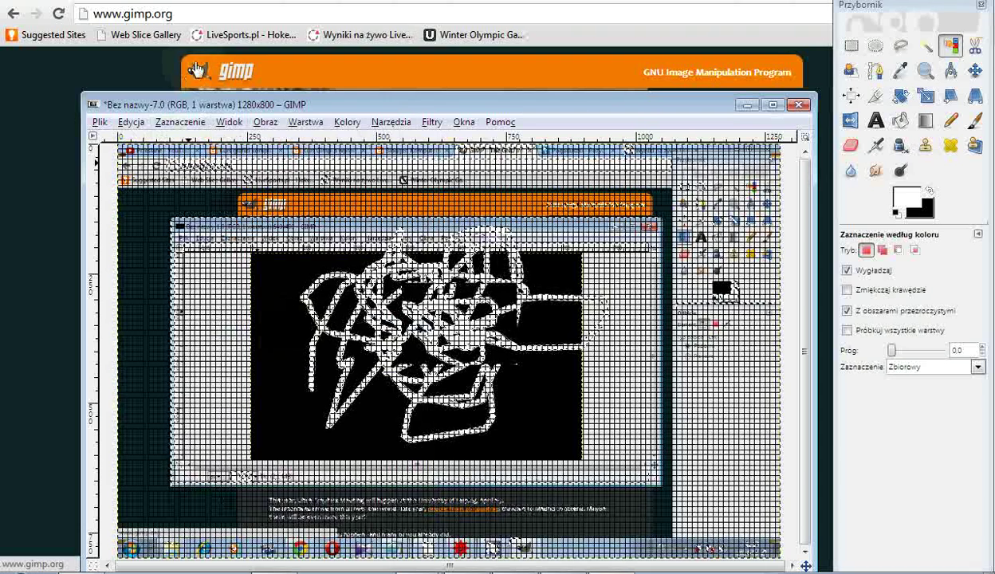
pyautogui.click(227, 122)
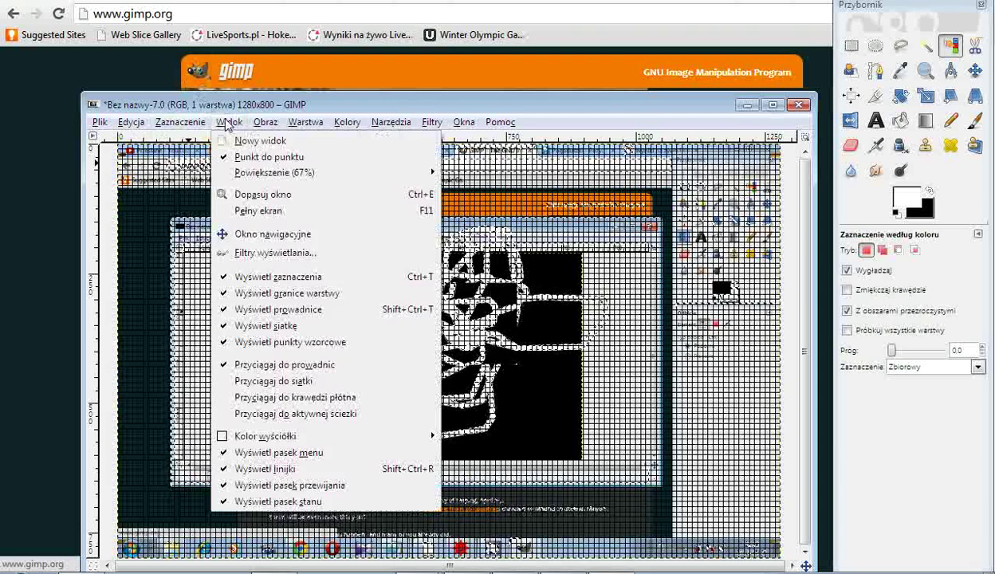
pyautogui.click(297, 327)
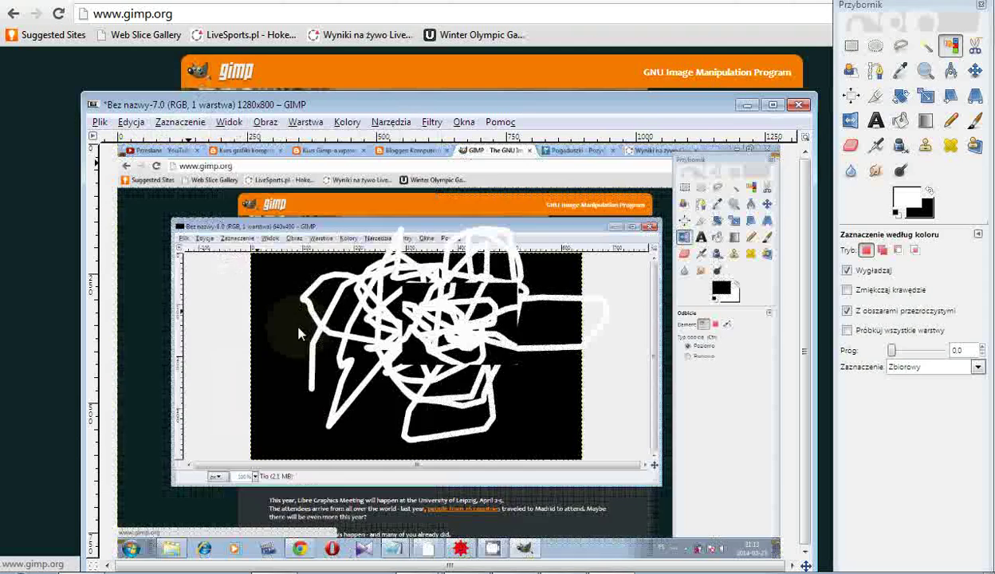
pyautogui.click(231, 122)
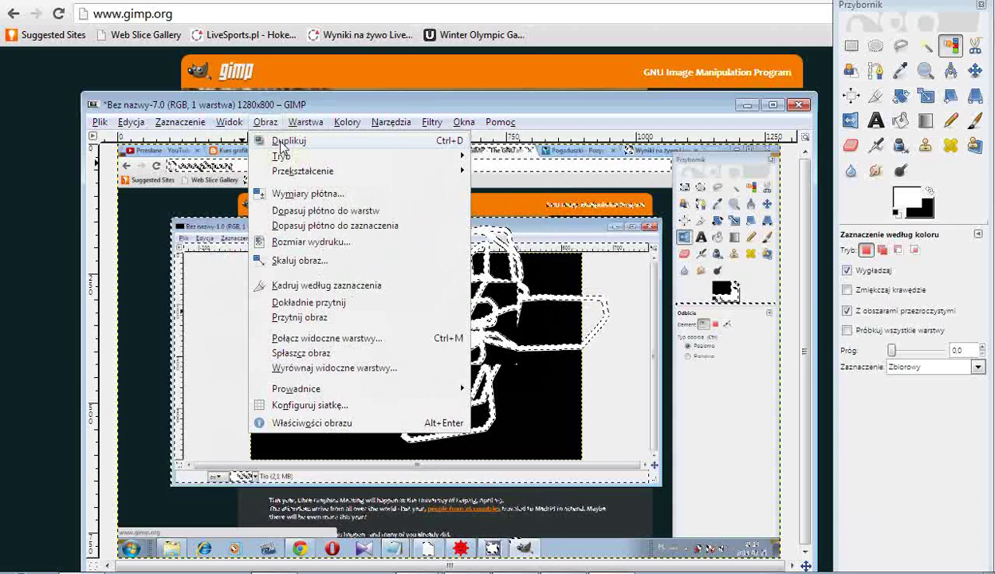
pyautogui.click(281, 141)
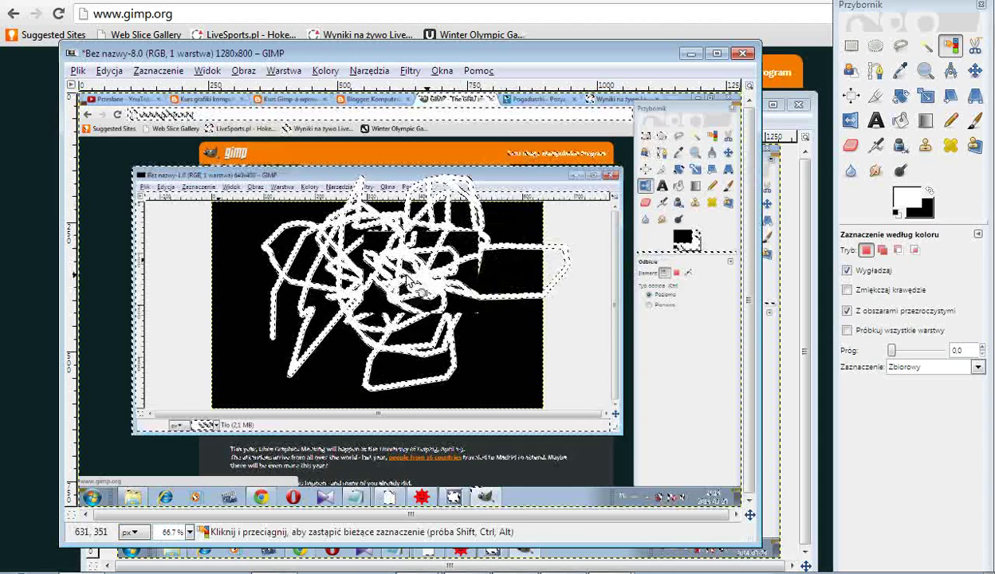
# Bring the Bez nazwy-7.0 image to the front and select its white strokes by colour
pyautogui.click(777, 182)
pyautogui.click(505, 192)
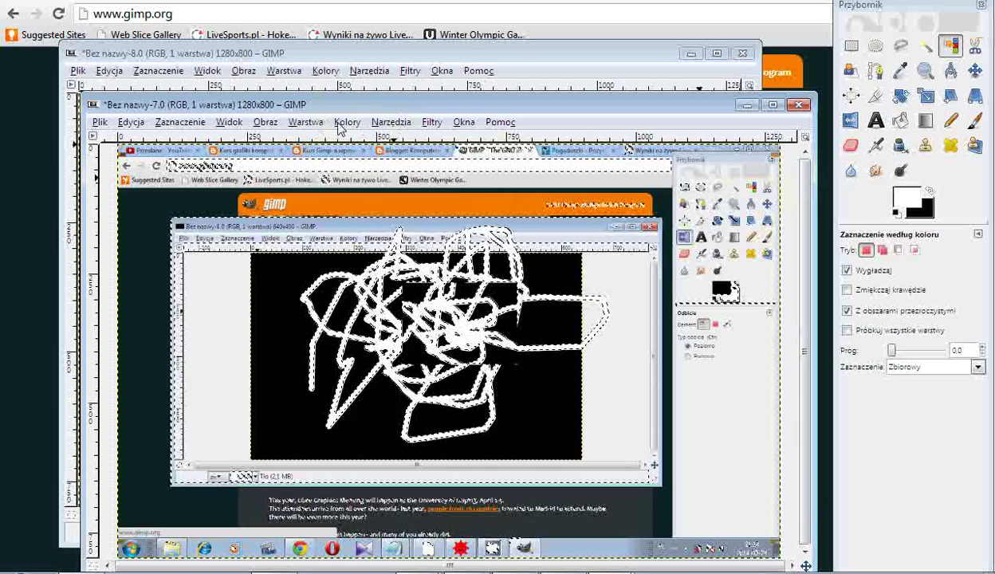
pyautogui.click(265, 123)
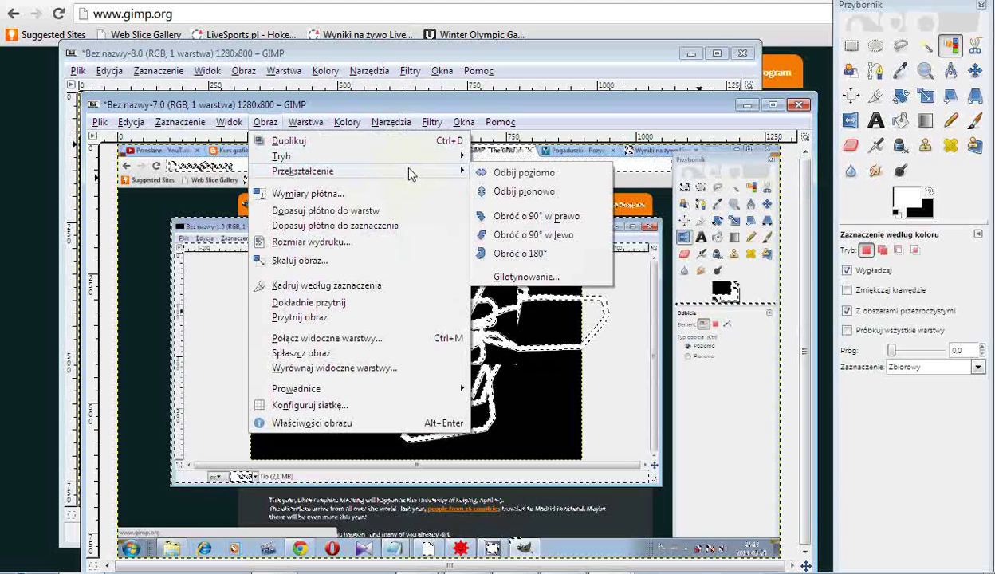
pyautogui.moveTo(303, 170)
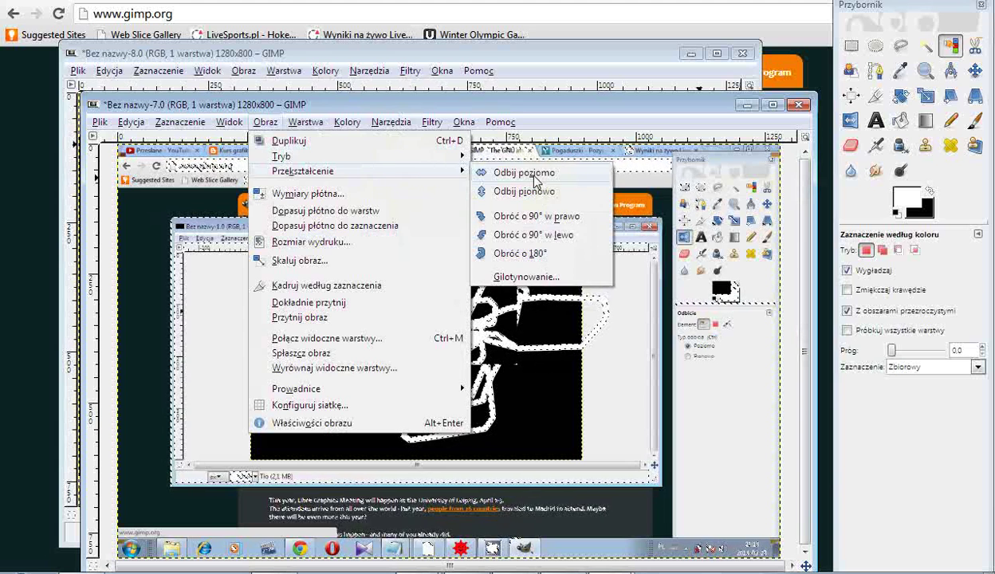
# Flip the image horizontally, reselect the white strokes, then flip it vertically
pyautogui.click(535, 180)
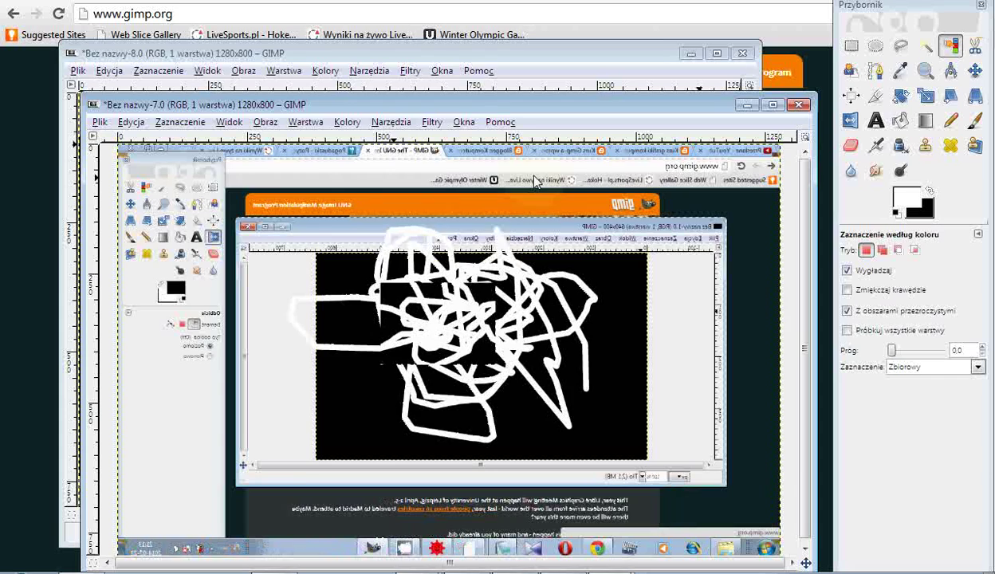
pyautogui.click(348, 299)
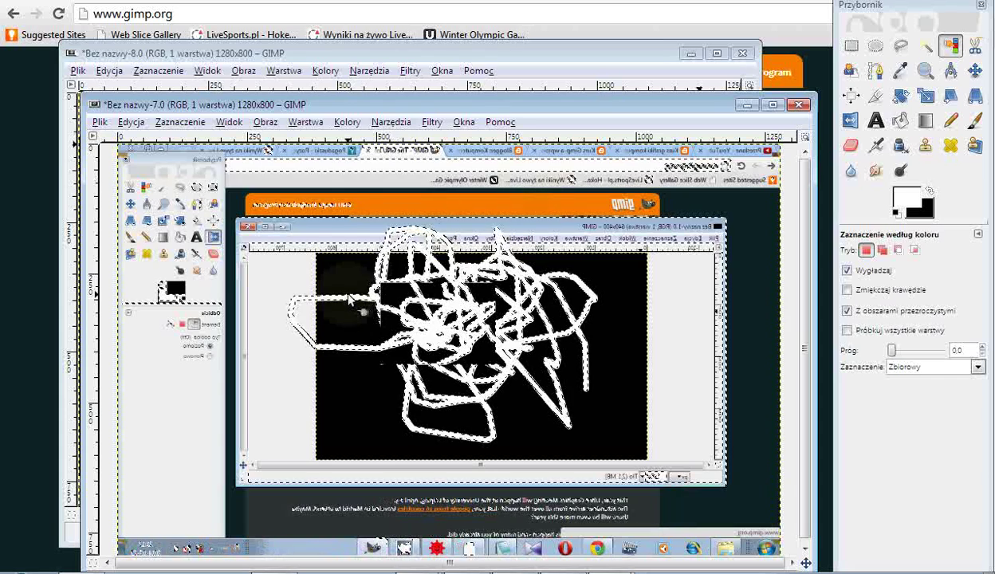
pyautogui.click(275, 124)
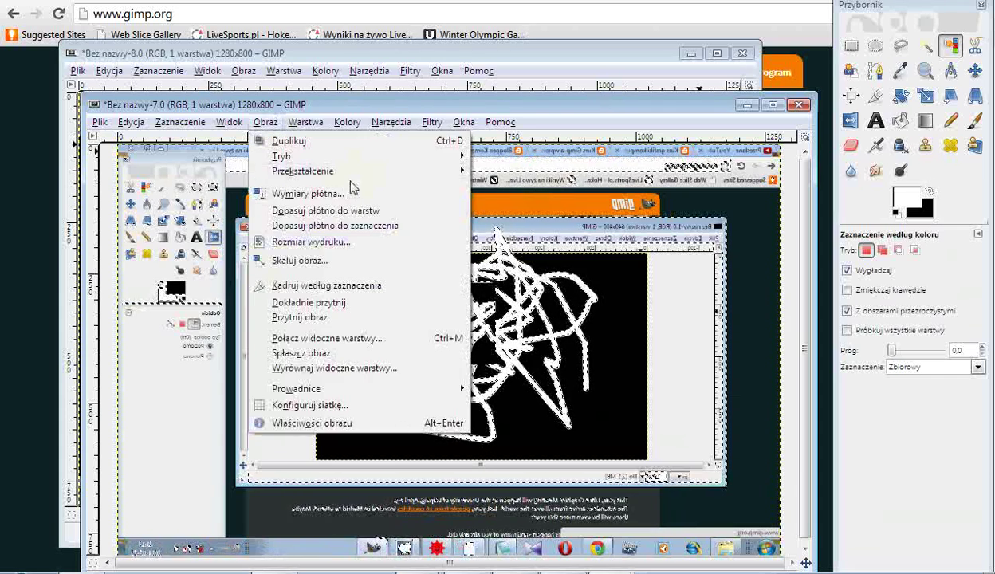
pyautogui.moveTo(303, 171)
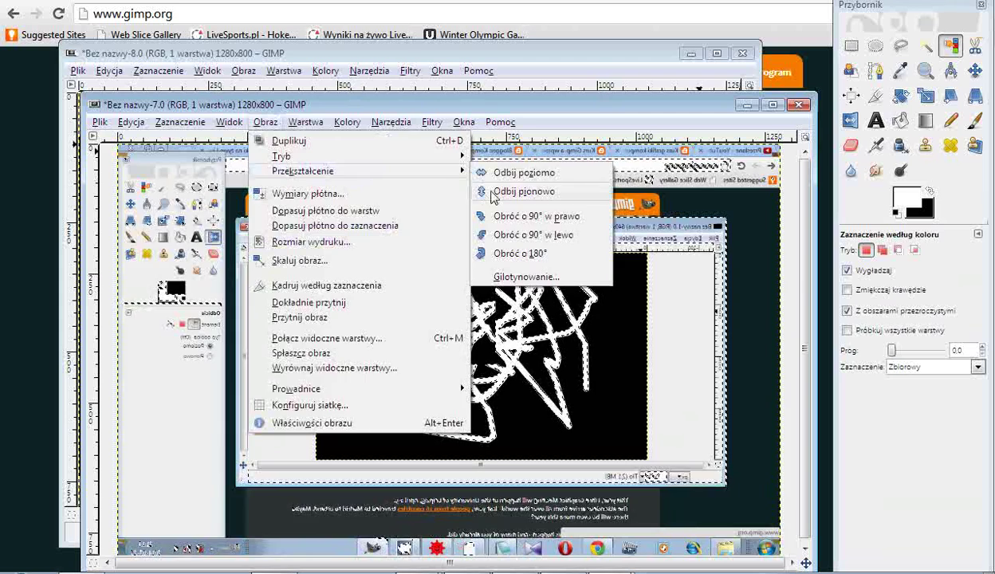
pyautogui.click(492, 196)
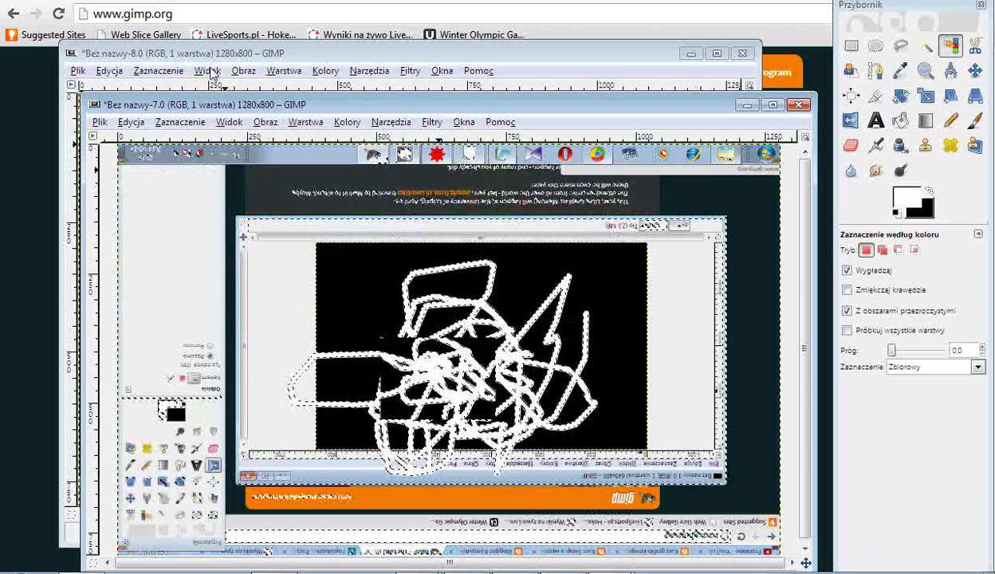
pyautogui.click(264, 123)
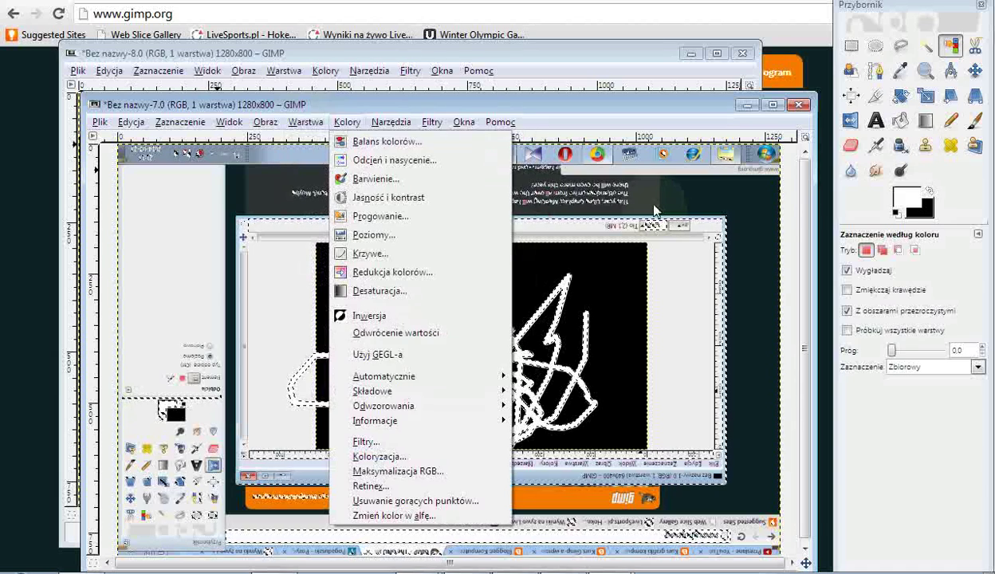
# Open the Warstwy dialog with Ctrl+L and position it over the image window
pyautogui.click(654, 210)
pyautogui.press('ctrl')
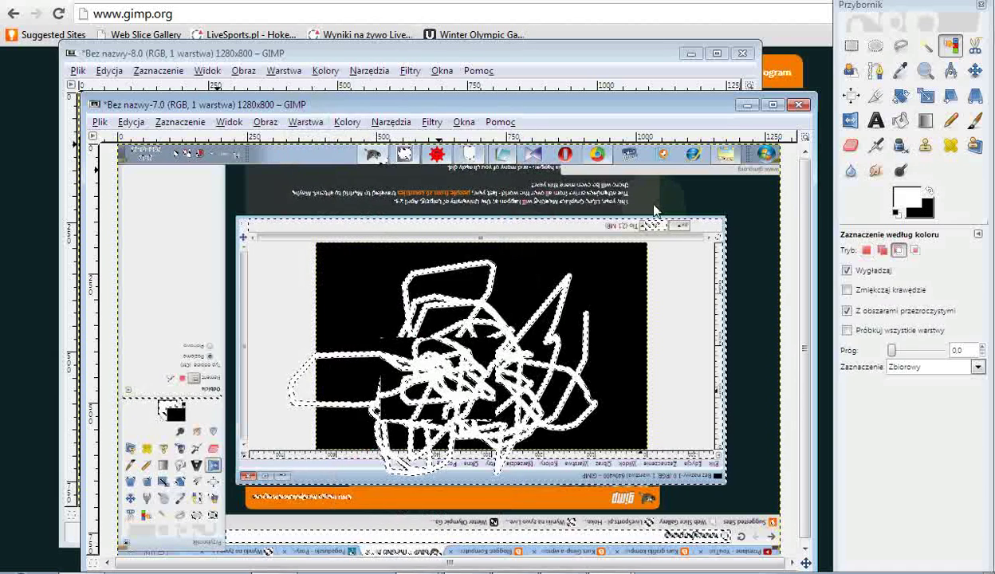
pyautogui.hotkey('ctrl', 'l')
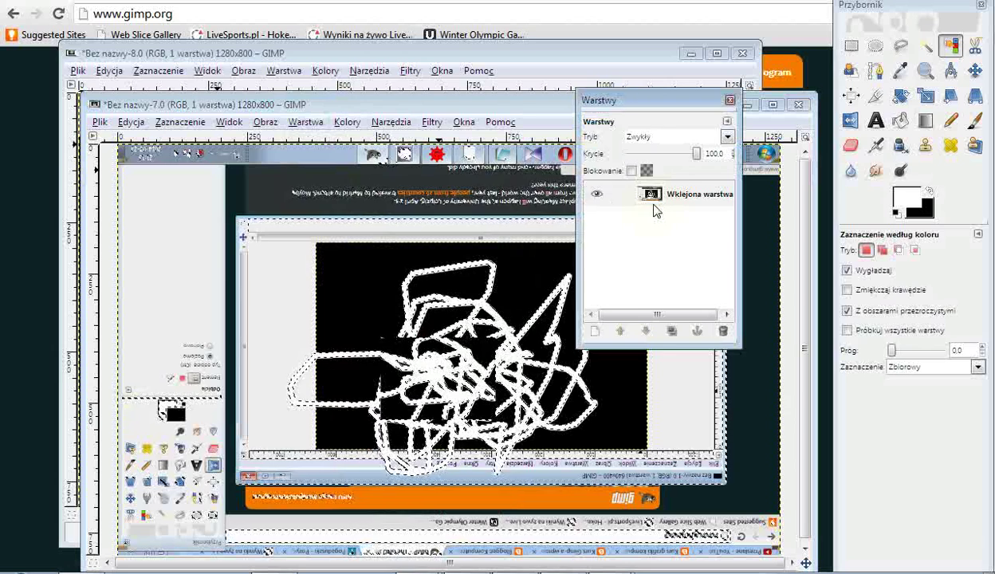
pyautogui.moveTo(639, 101)
pyautogui.mouseDown()
pyautogui.moveTo(648, 137)
pyautogui.moveTo(643, 122)
pyautogui.mouseUp()
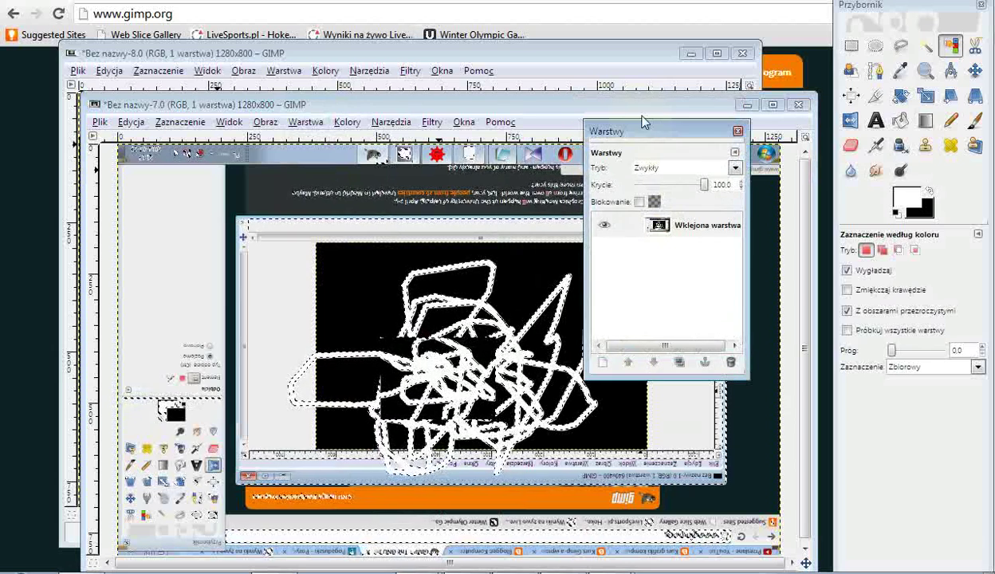
pyautogui.click(461, 124)
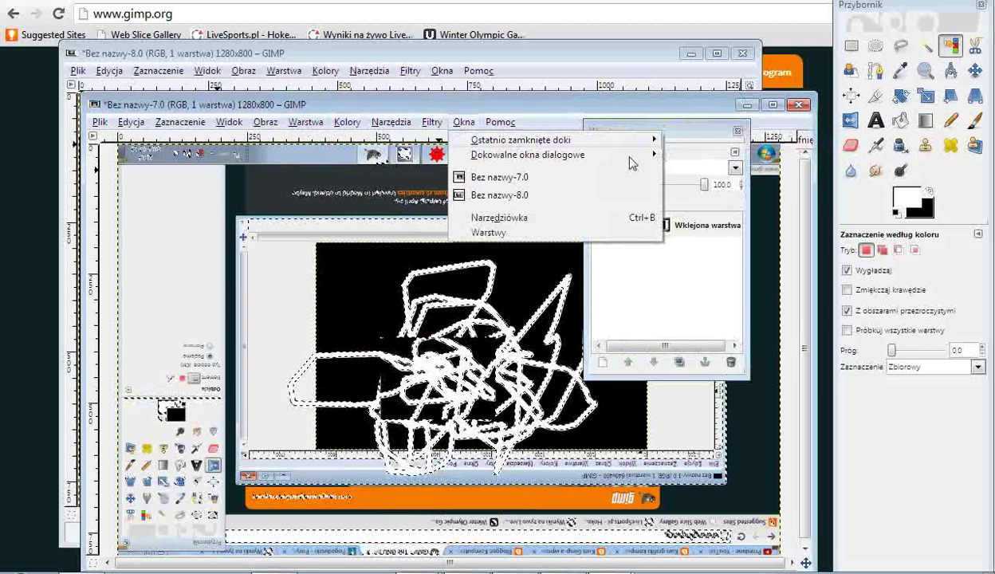
pyautogui.moveTo(528, 155)
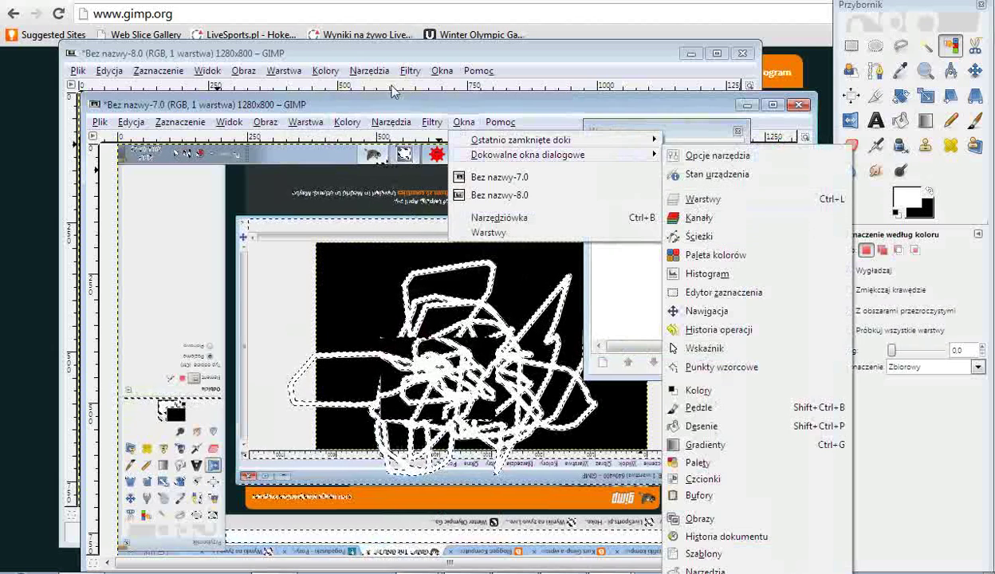
pyautogui.hotkey('ctrl', 'l')
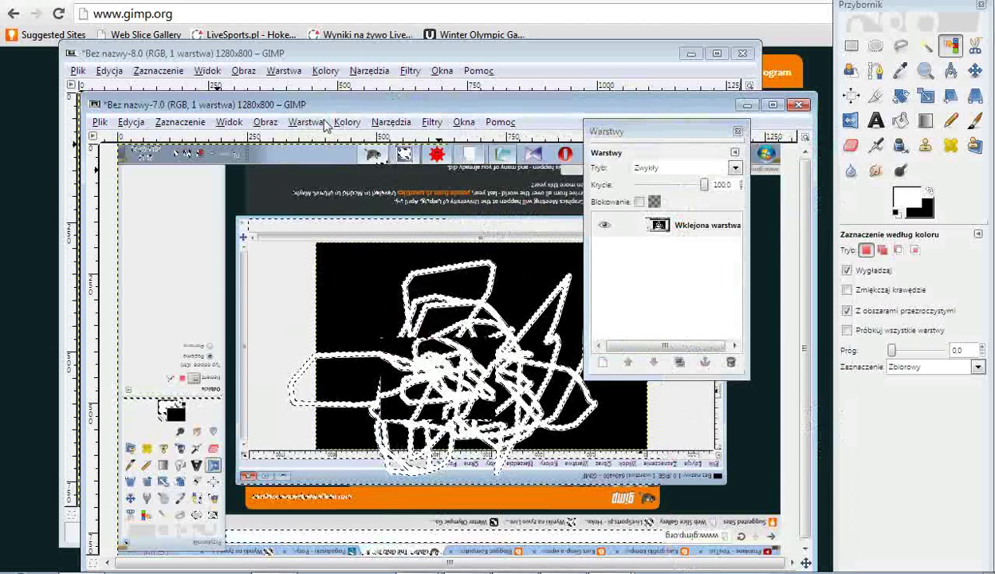
# Create a new layer named 'tło2' filled with the background colour (Kolor tła)
pyautogui.click(305, 122)
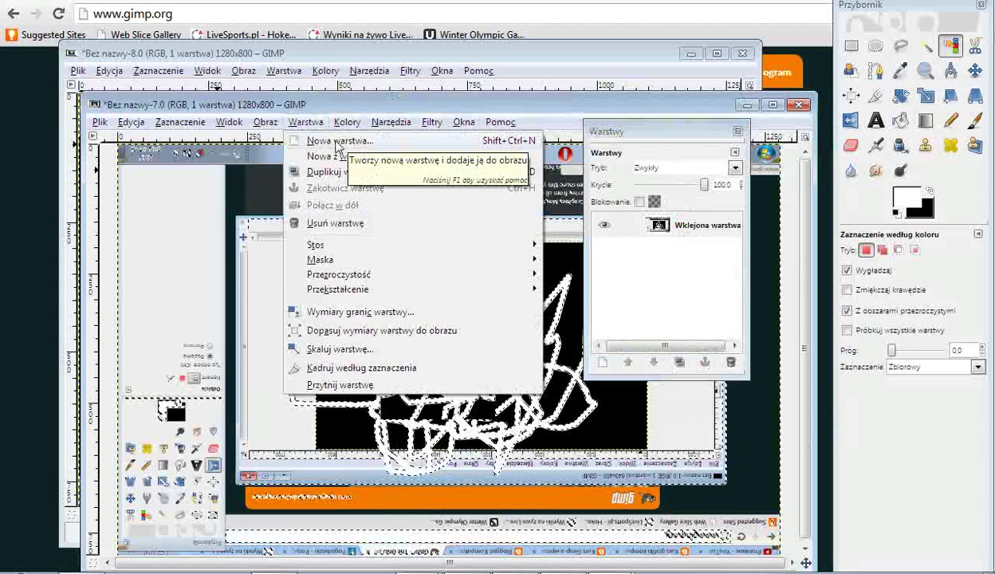
pyautogui.click(335, 141)
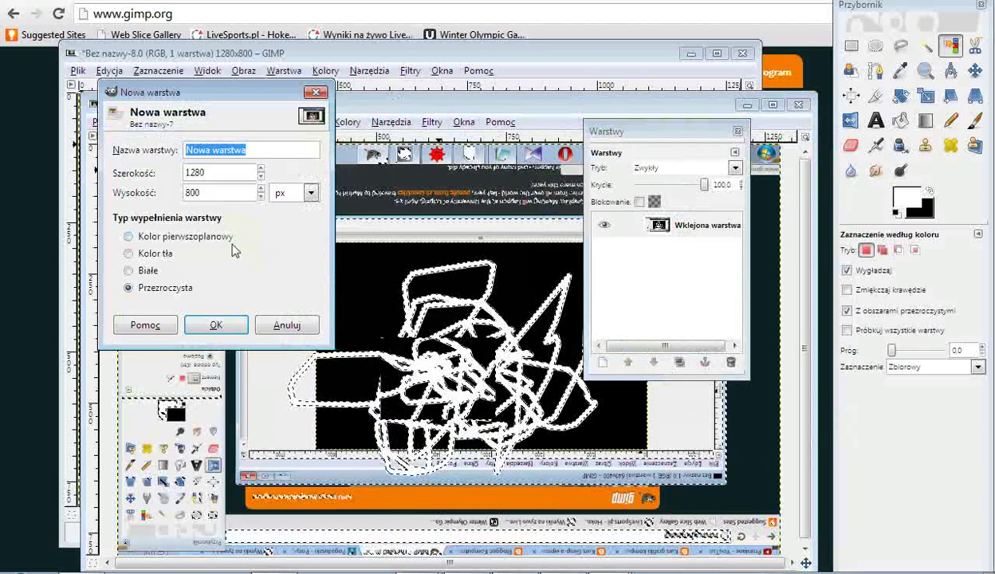
pyautogui.write('tło2')
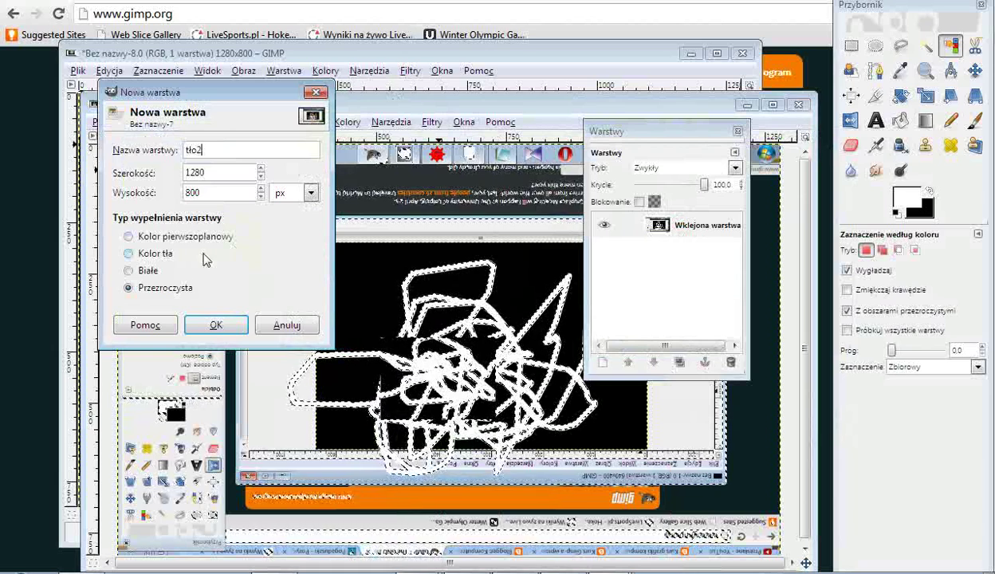
pyautogui.click(153, 270)
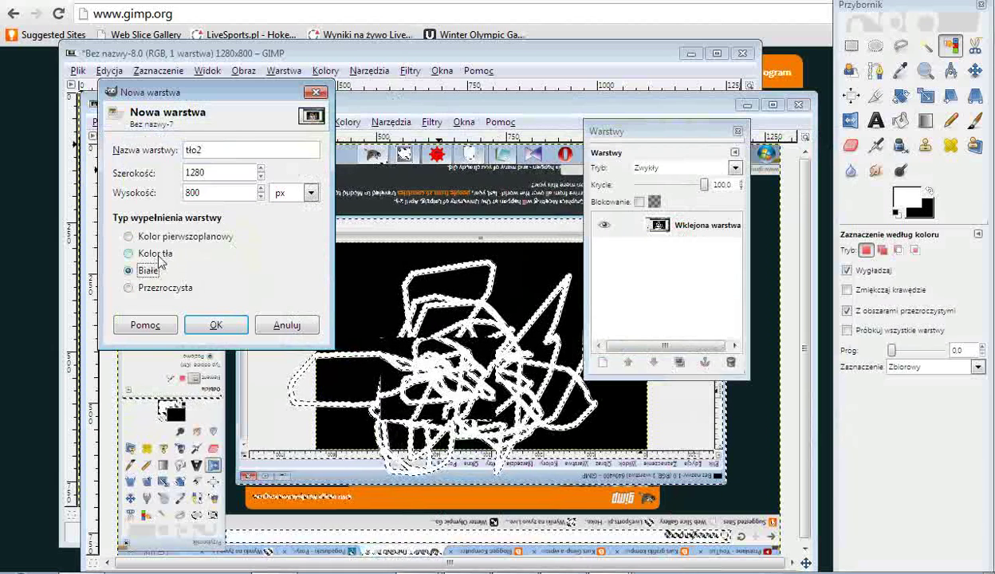
pyautogui.click(148, 253)
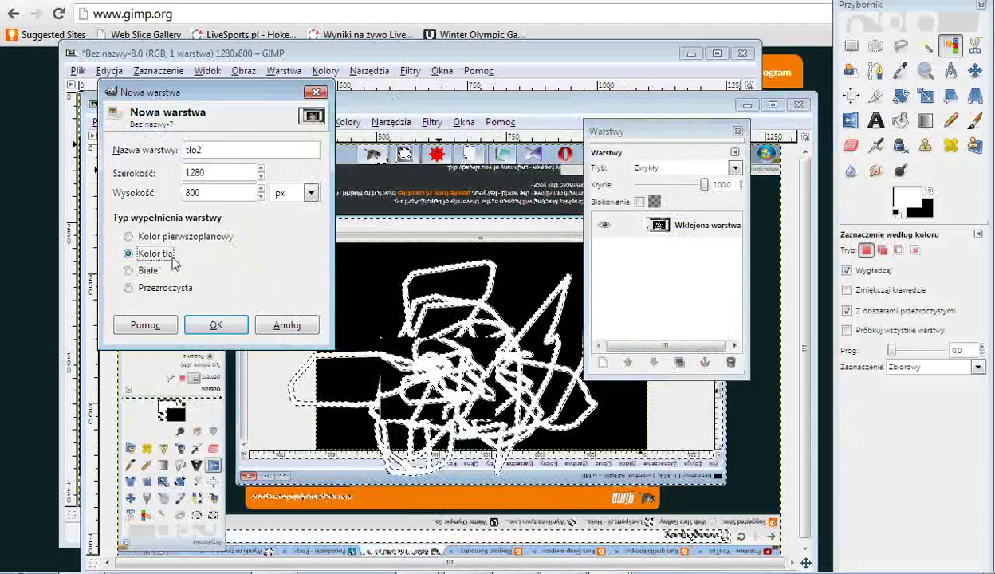
pyautogui.click(216, 326)
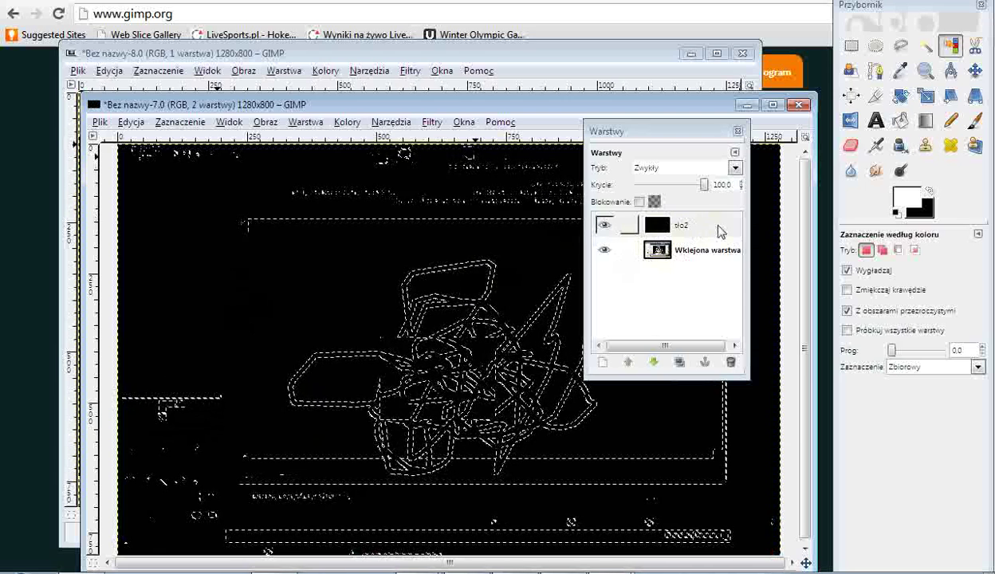
# Make tło2 active, browse the Warstwa menu, and try dragging Wklejona warstwa above tło2
pyautogui.click(708, 228)
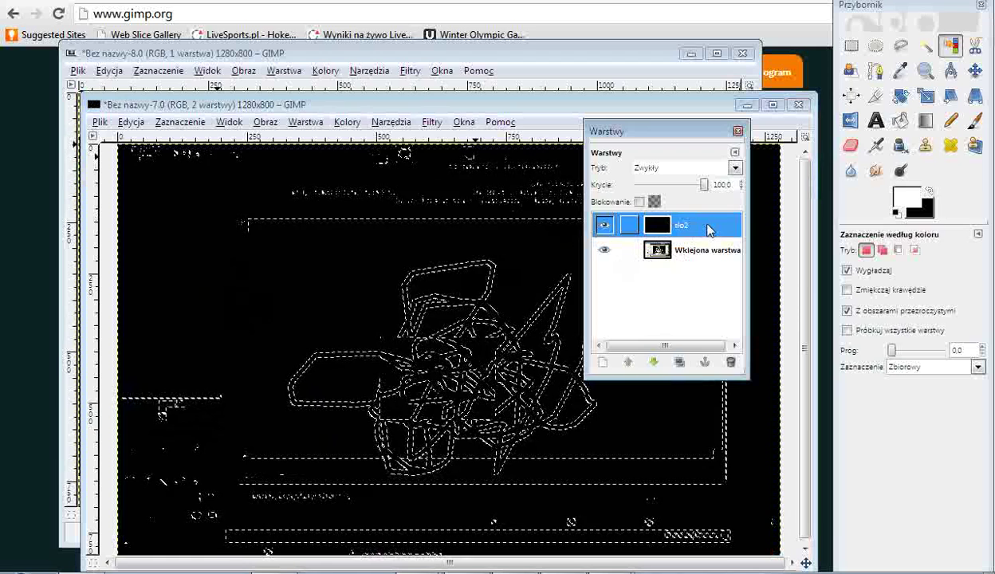
pyautogui.click(305, 123)
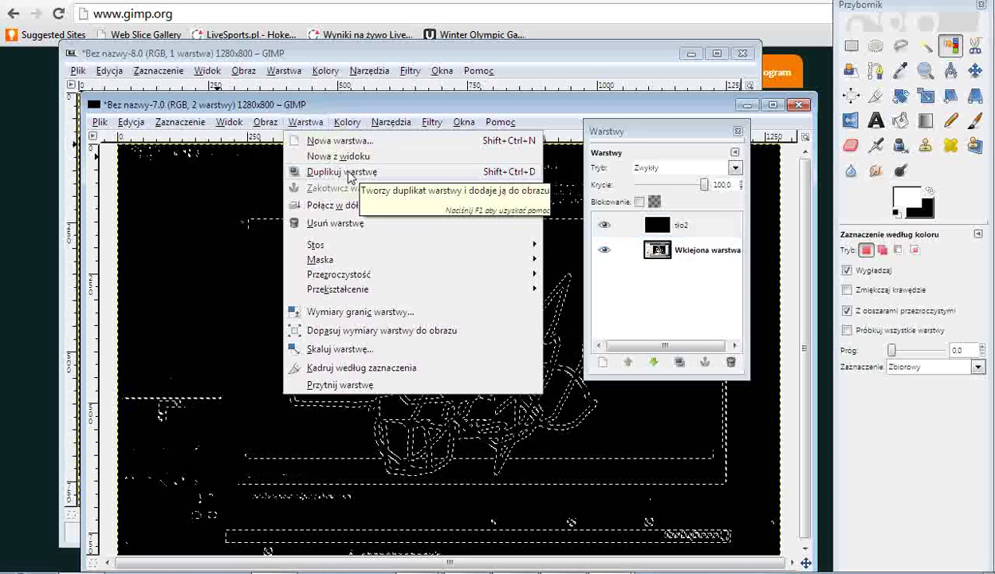
pyautogui.click(684, 240)
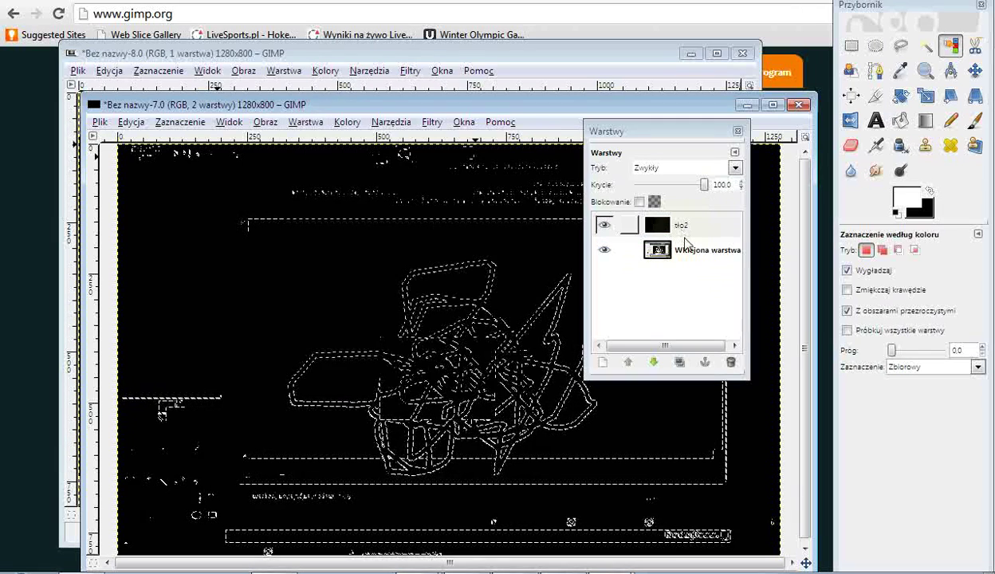
pyautogui.moveTo(686, 252)
pyautogui.mouseDown()
pyautogui.moveTo(691, 231)
pyautogui.moveTo(655, 260)
pyautogui.moveTo(664, 202)
pyautogui.moveTo(660, 229)
pyautogui.moveTo(694, 235)
pyautogui.moveTo(705, 281)
pyautogui.moveTo(686, 279)
pyautogui.mouseUp()
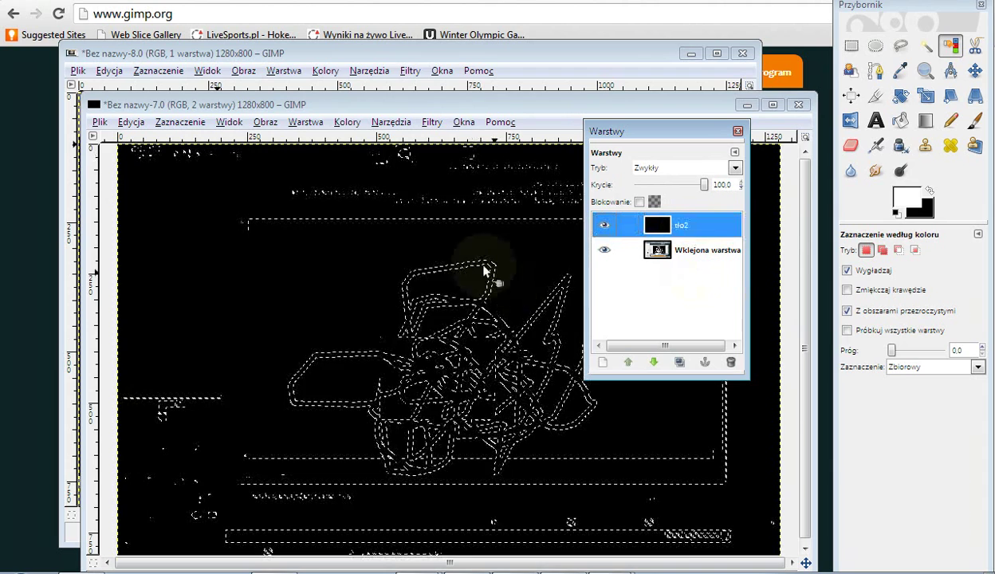
pyautogui.click(305, 124)
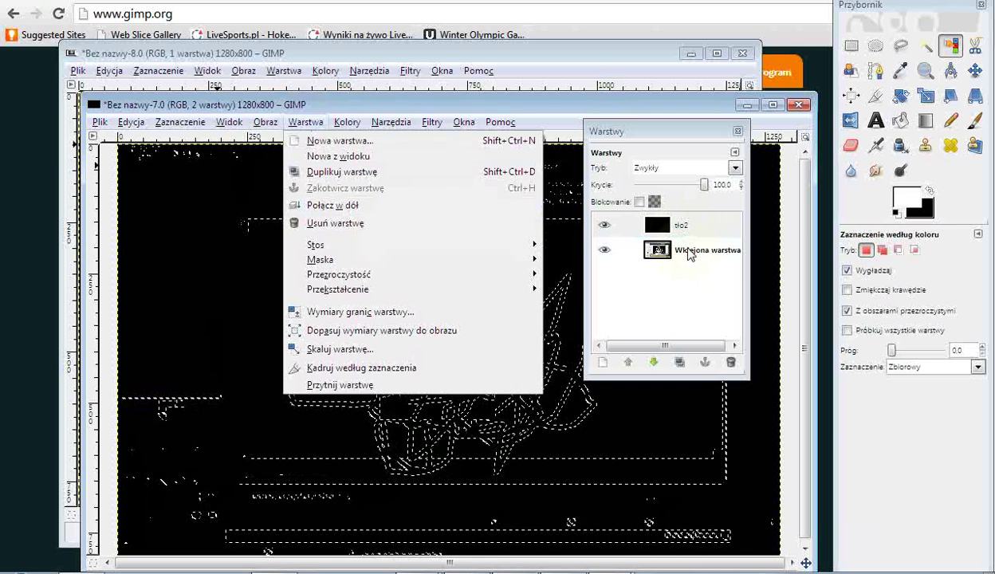
pyautogui.click(606, 229)
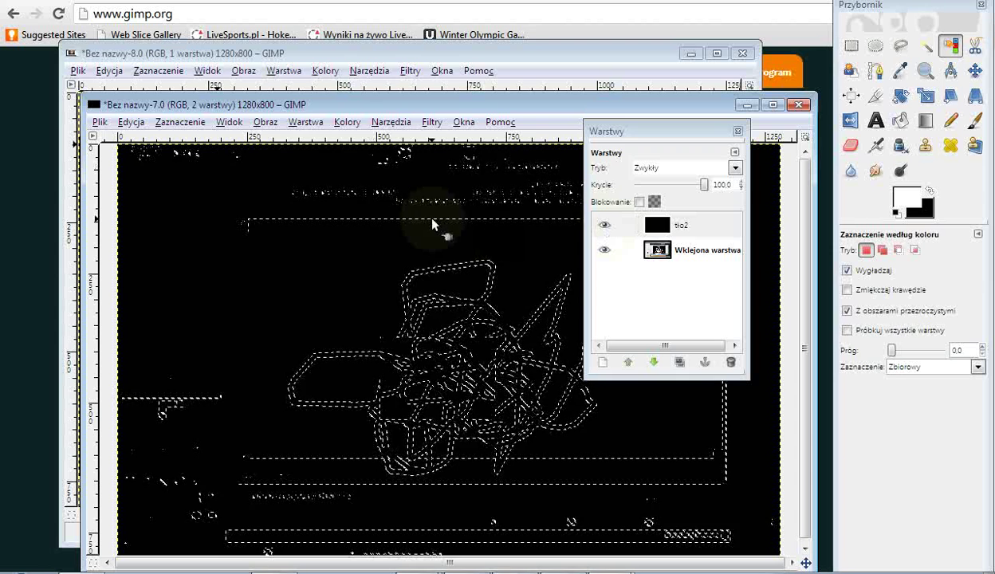
# Close the Warstwy dock, reopen it with Ctrl+L, and select the tło2 layer
pyautogui.click(310, 121)
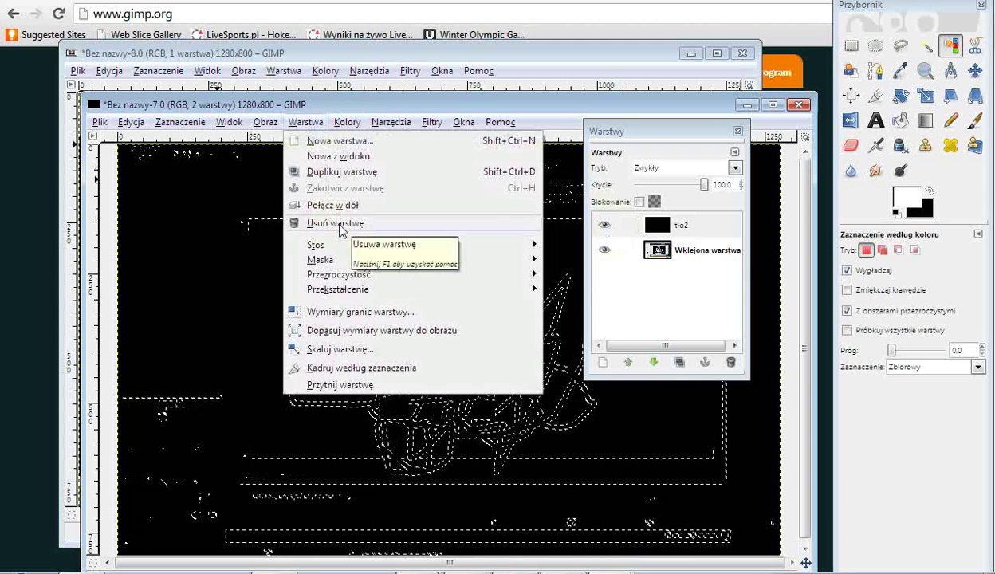
pyautogui.click(732, 230)
pyautogui.click(736, 131)
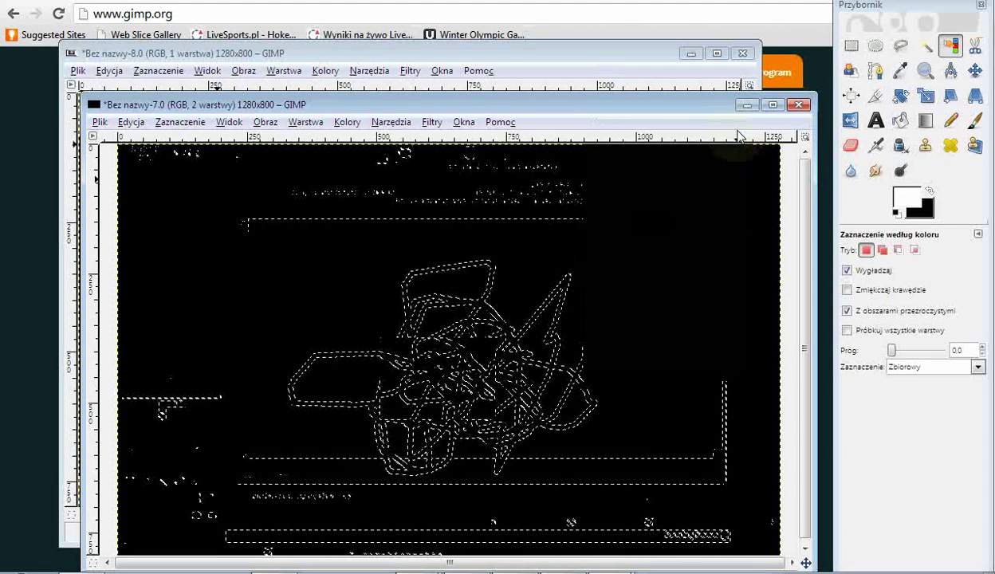
pyautogui.press('ctrl')
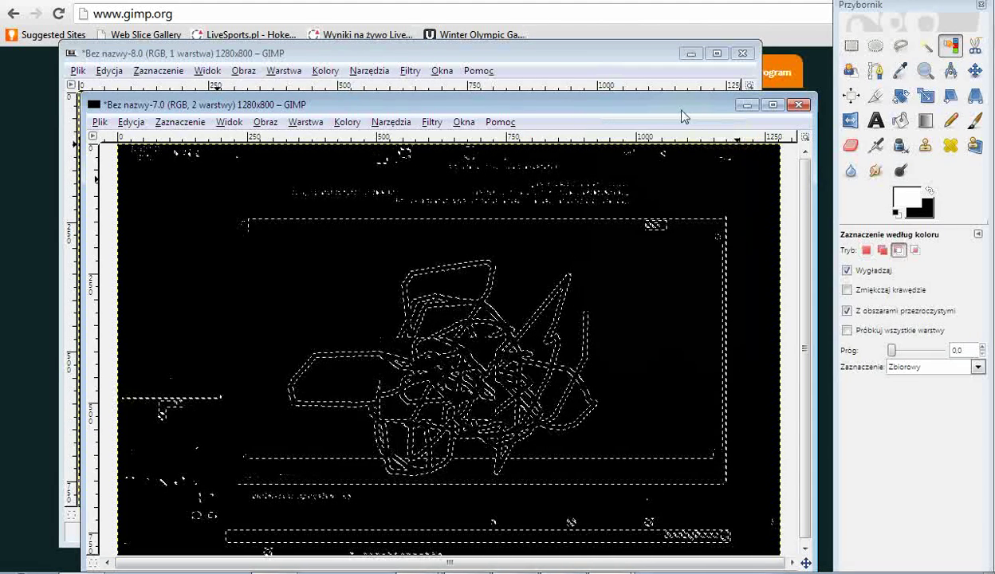
pyautogui.hotkey('ctrl', 'l')
pyautogui.click(703, 102)
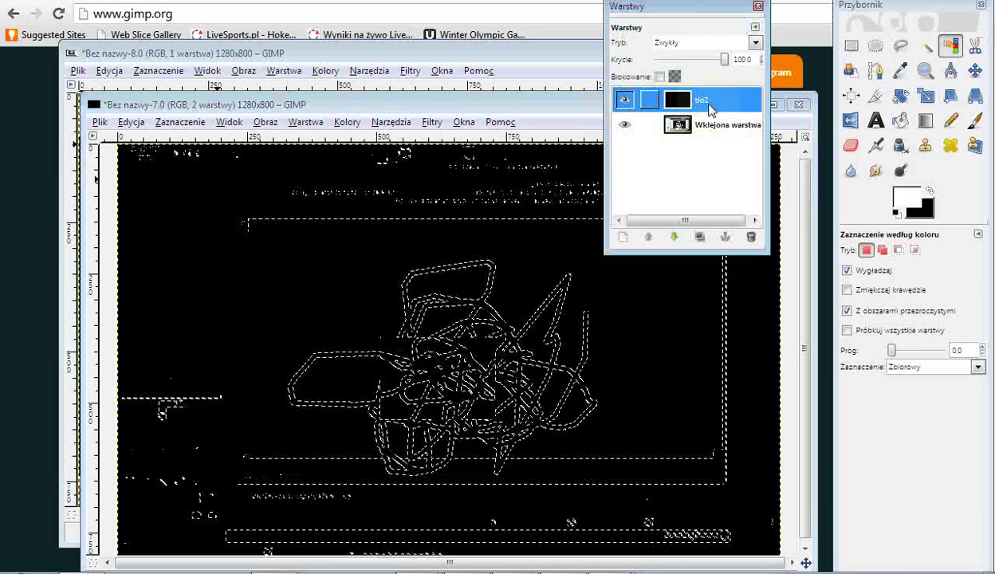
# Delete the tło2 layer with Warstwa > Usuń warstwę
pyautogui.rightClick(709, 107)
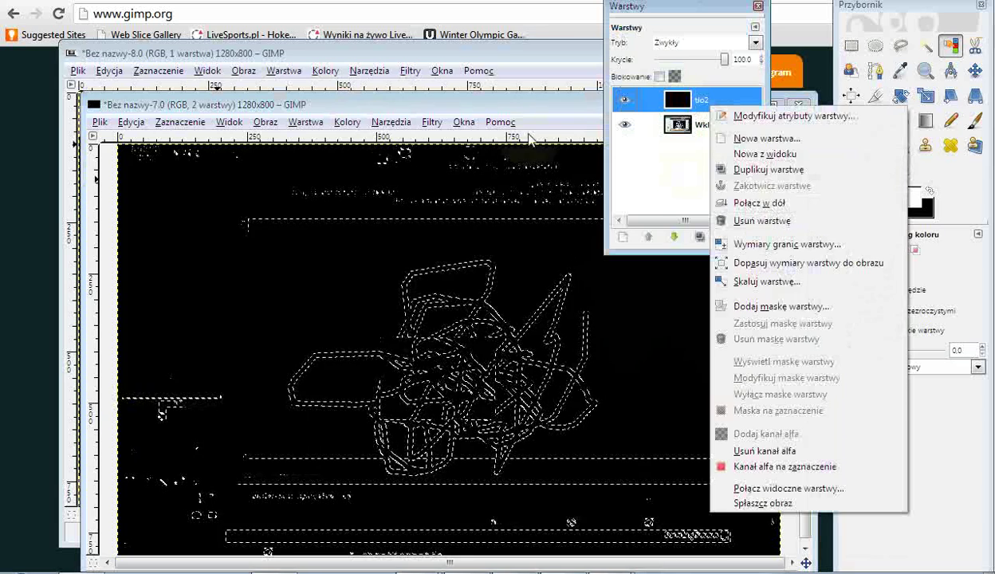
pyautogui.click(318, 127)
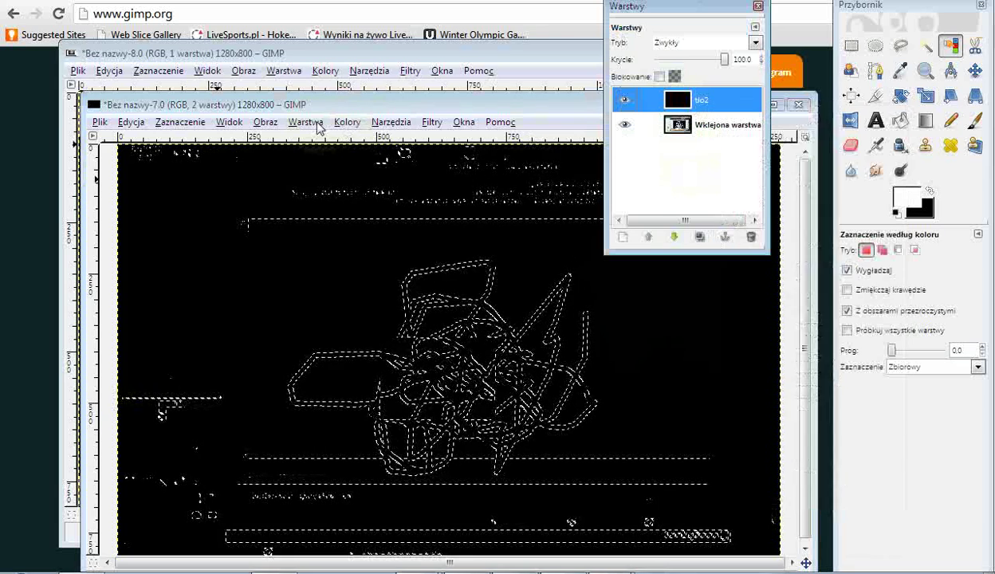
pyautogui.click(317, 126)
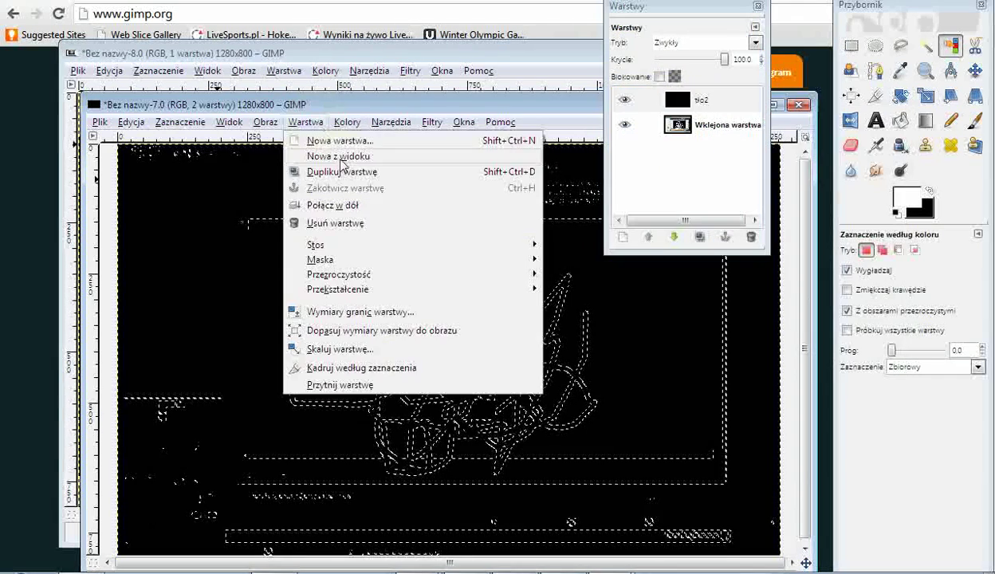
pyautogui.click(363, 224)
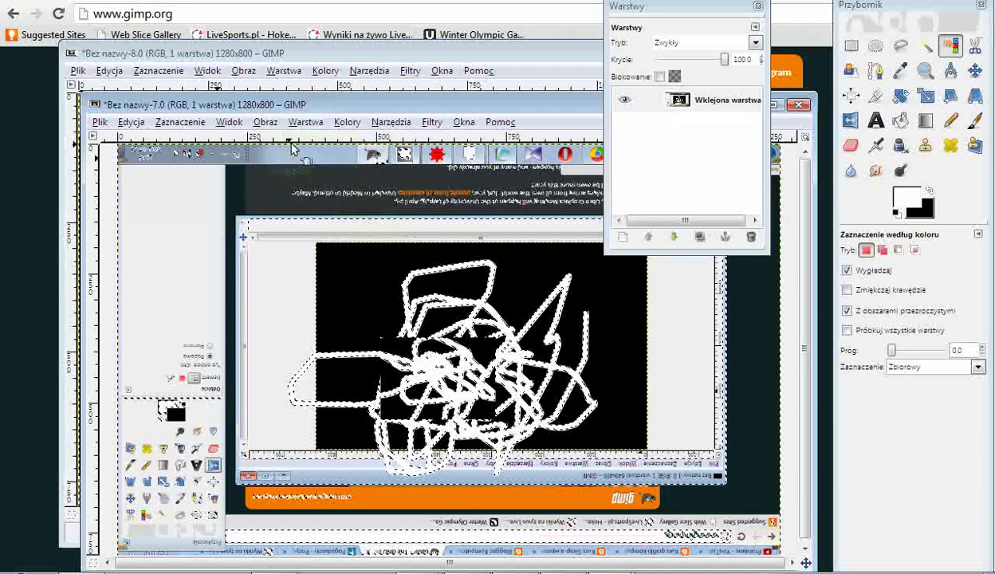
# Browse the Obraz and Warstwa menus without choosing anything
pyautogui.click(267, 123)
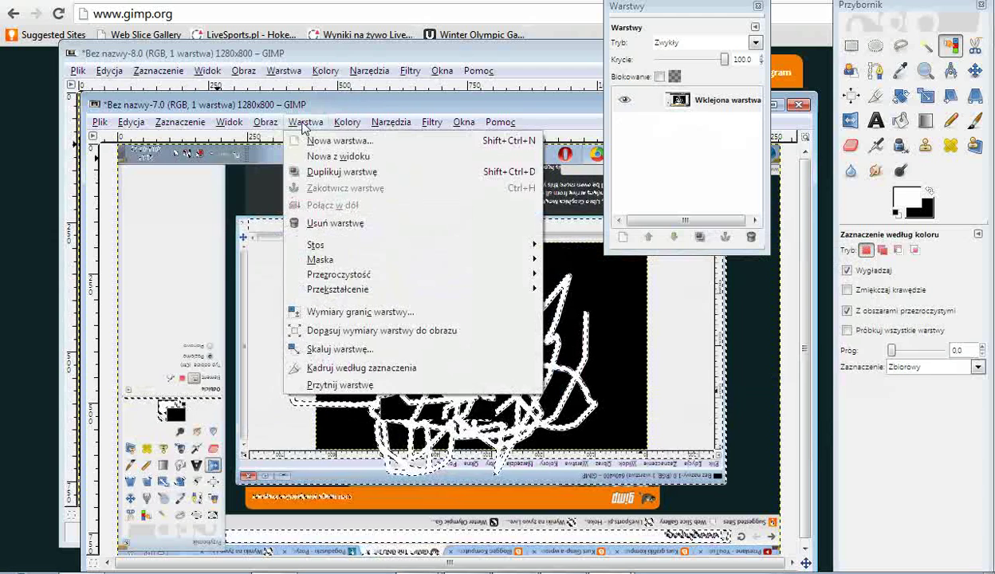
pyautogui.click(303, 127)
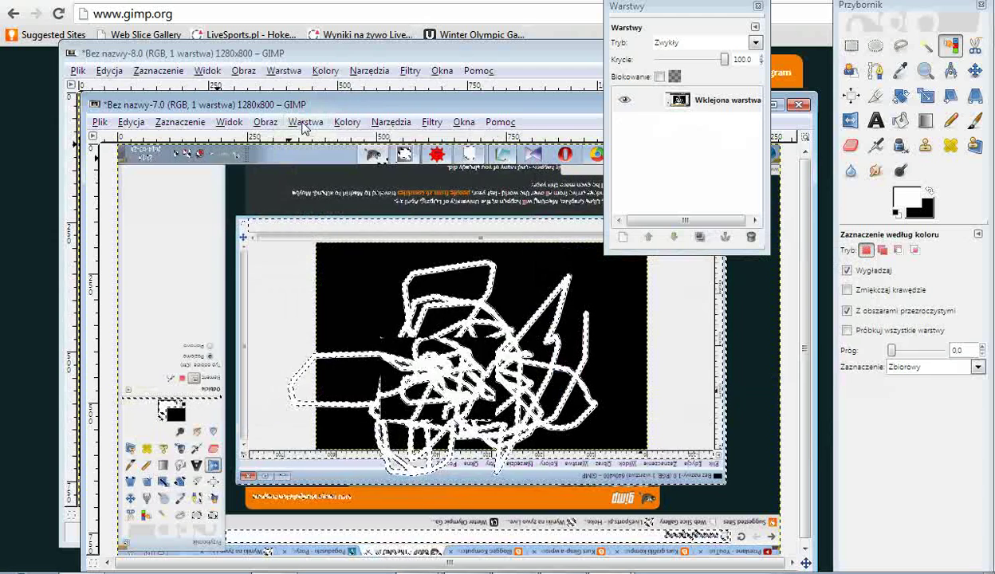
pyautogui.click(303, 128)
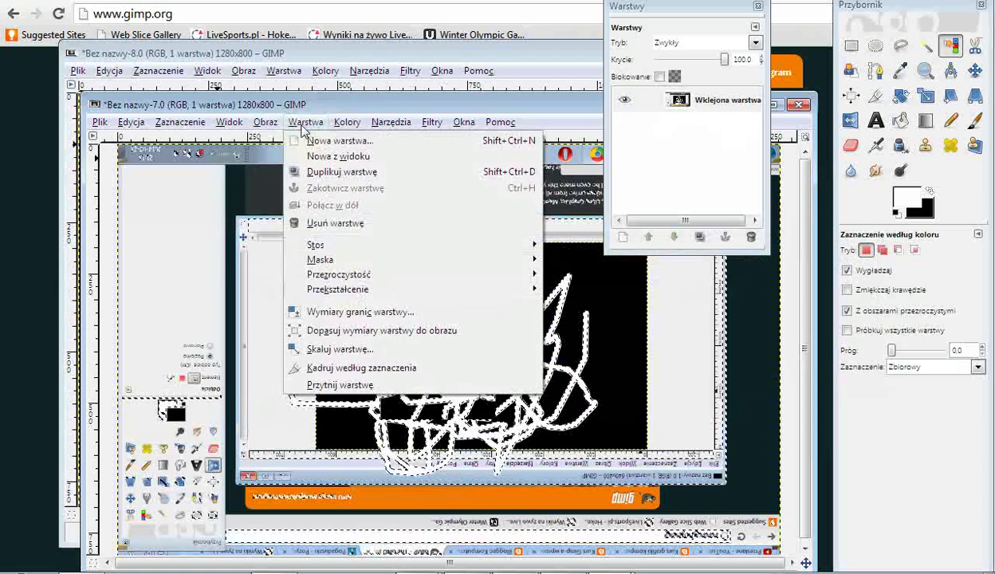
# Add a black-filled tło2 layer and crop it to the current selection
pyautogui.click(317, 142)
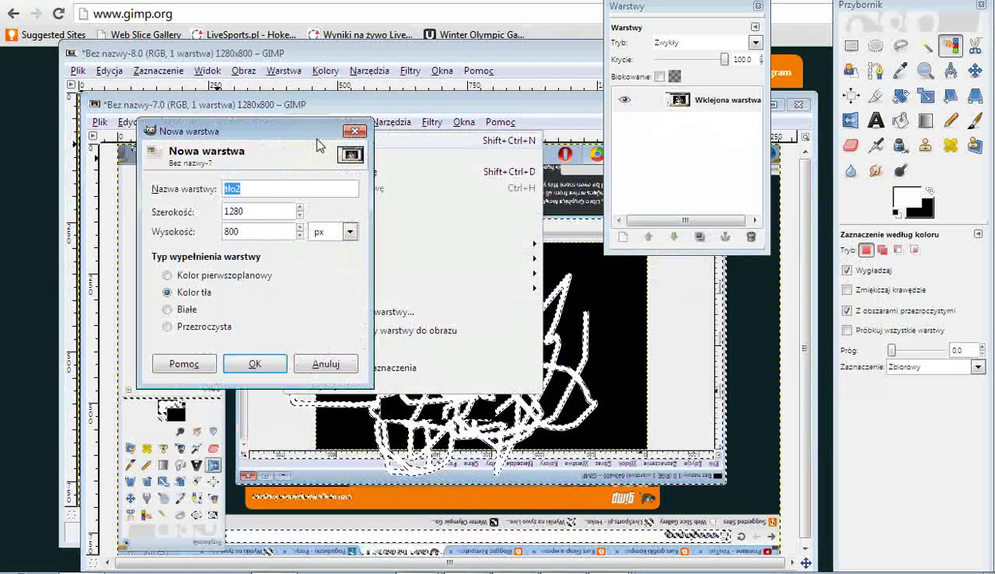
pyautogui.click(255, 364)
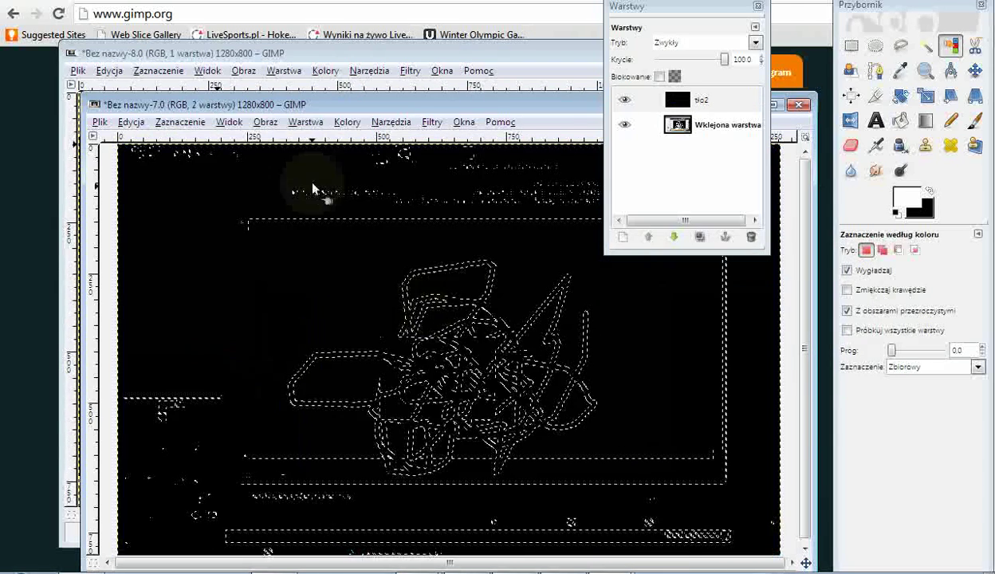
pyautogui.click(303, 122)
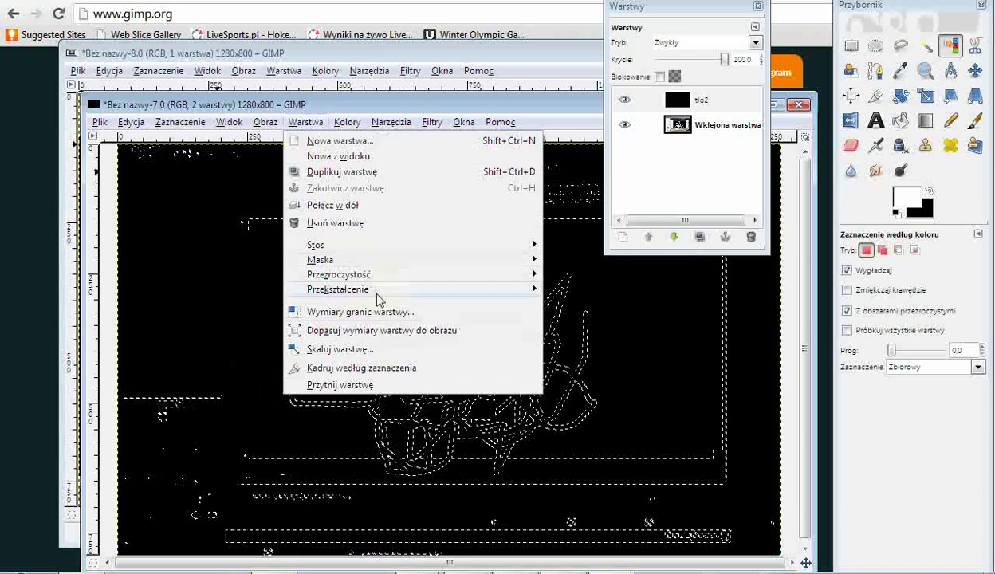
pyautogui.click(397, 375)
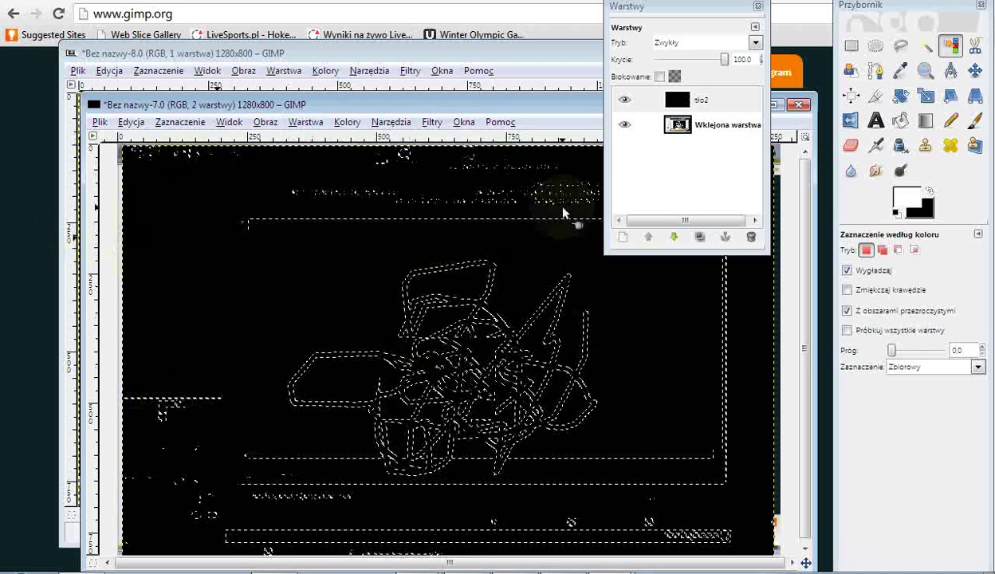
# Clear the selection with Zaznaczenie > Nic and hide the black tło2 layer
pyautogui.click(180, 122)
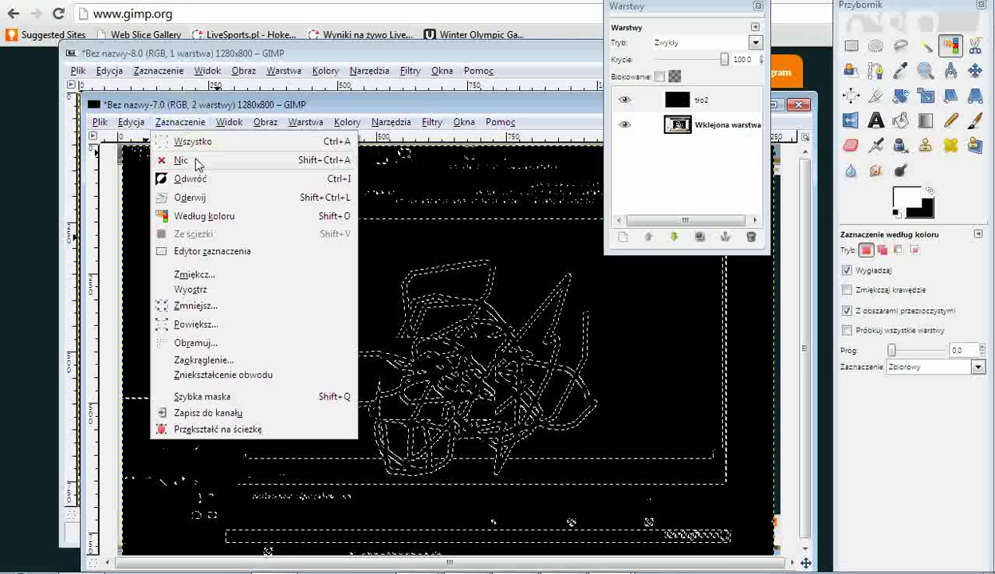
pyautogui.click(196, 161)
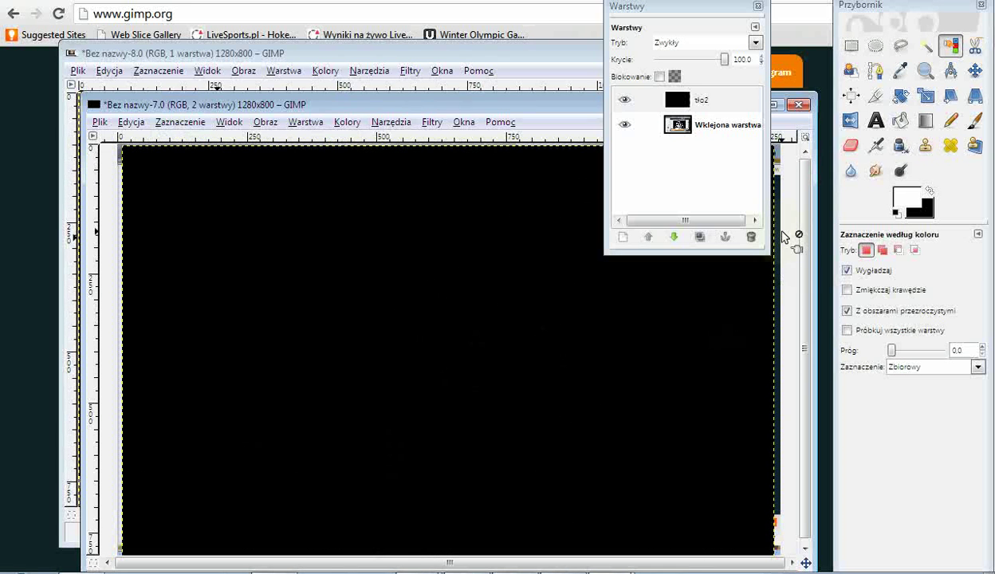
pyautogui.click(625, 99)
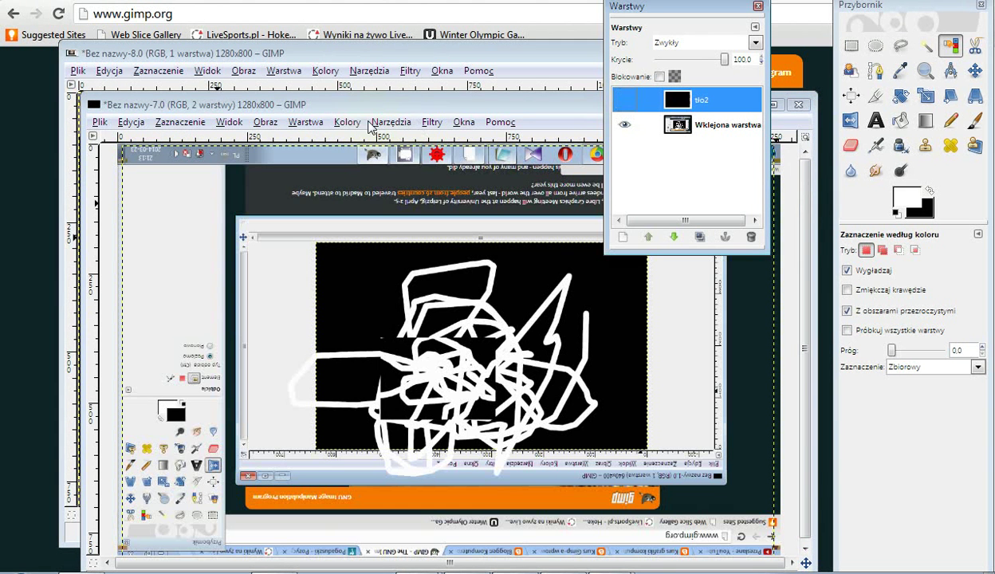
pyautogui.click(318, 126)
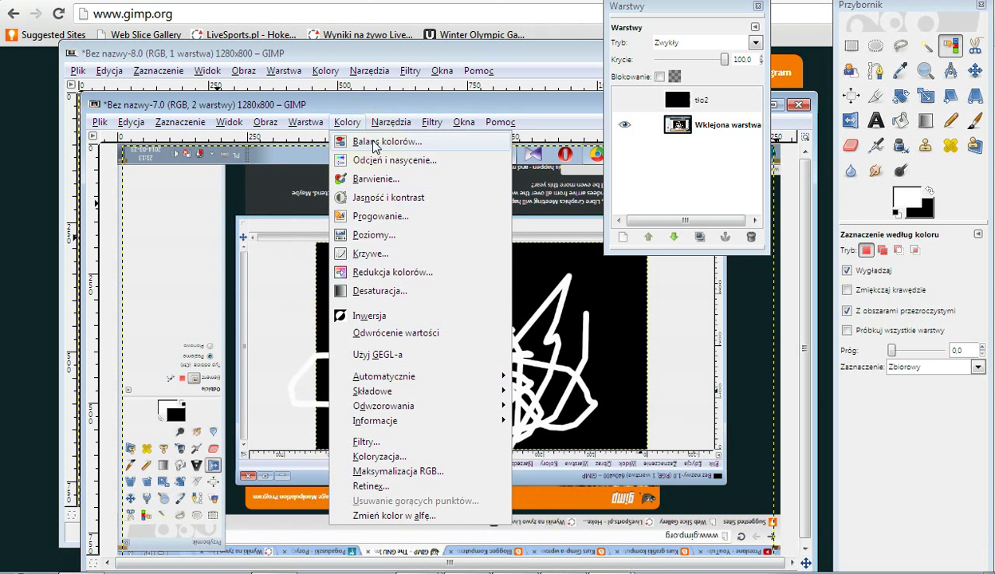
# Cancel Balans kolorów and invert the colours of the tło2 layer
pyautogui.click(375, 144)
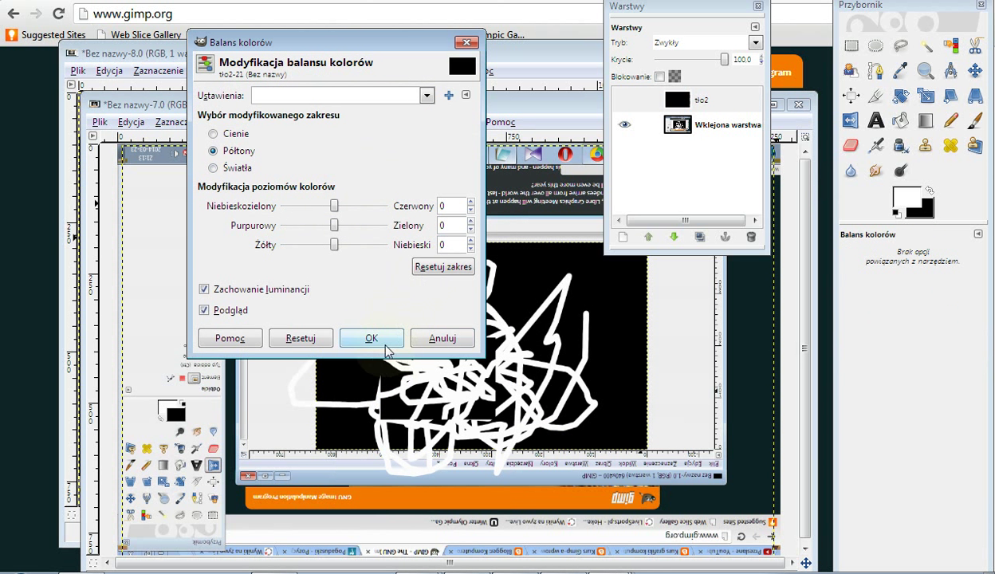
pyautogui.click(444, 340)
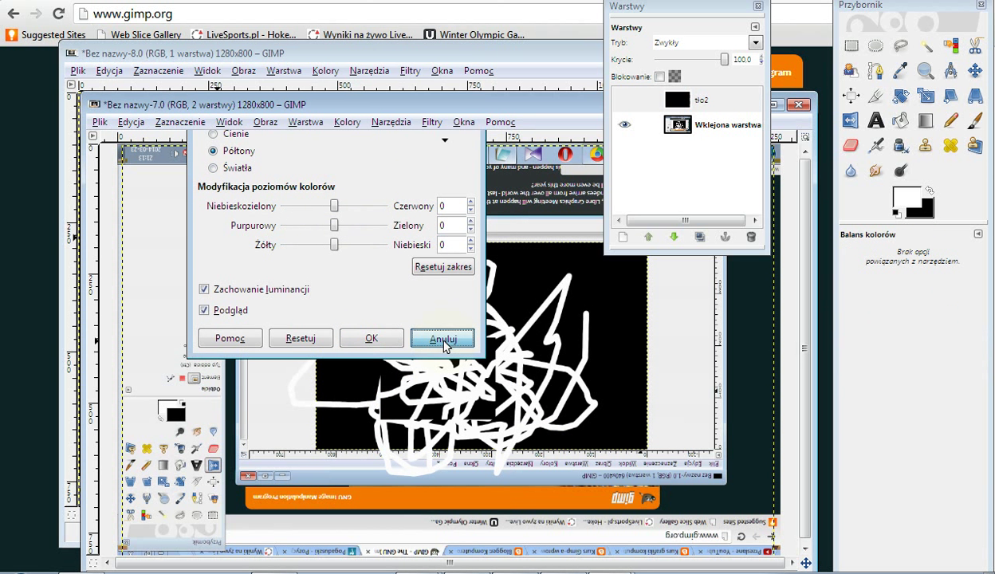
pyautogui.press('m')
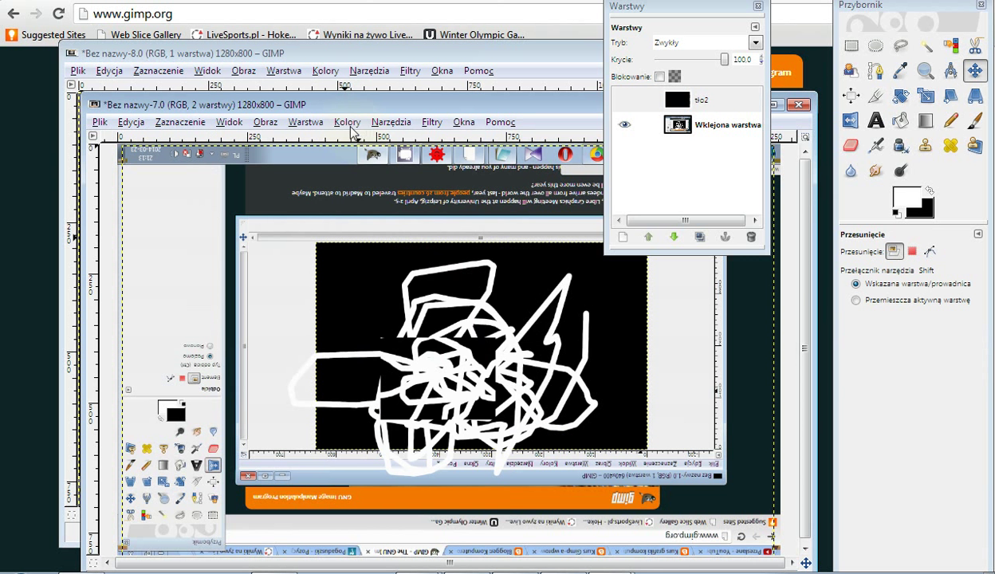
pyautogui.click(348, 124)
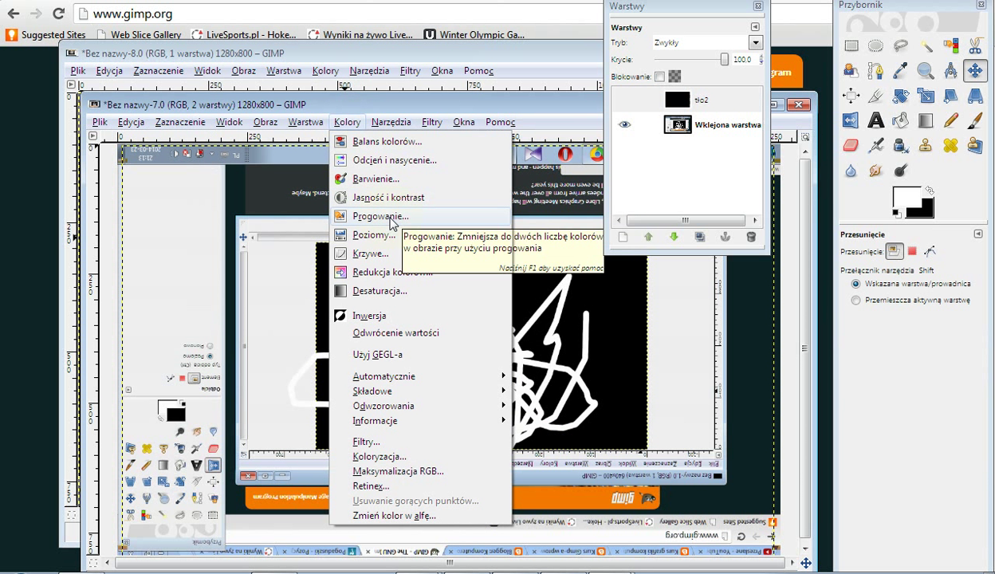
pyautogui.click(389, 318)
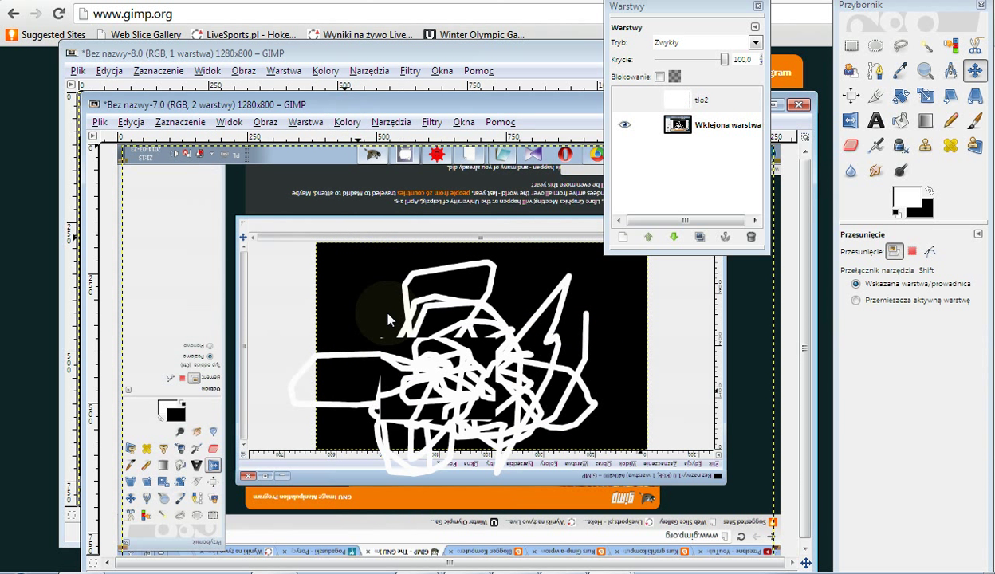
# Invert tło2 again so it returns to black
pyautogui.click(348, 123)
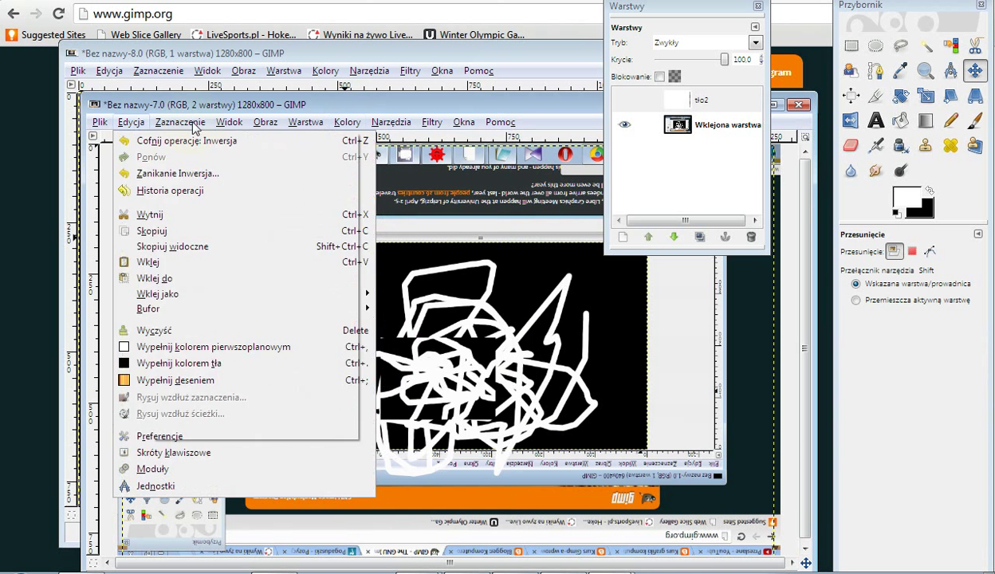
pyautogui.click(203, 144)
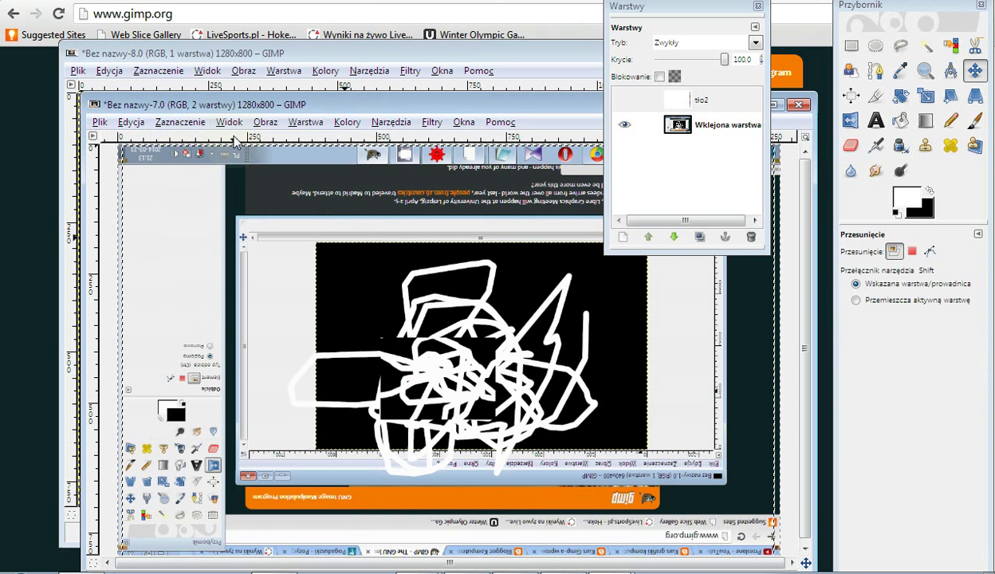
pyautogui.click(348, 122)
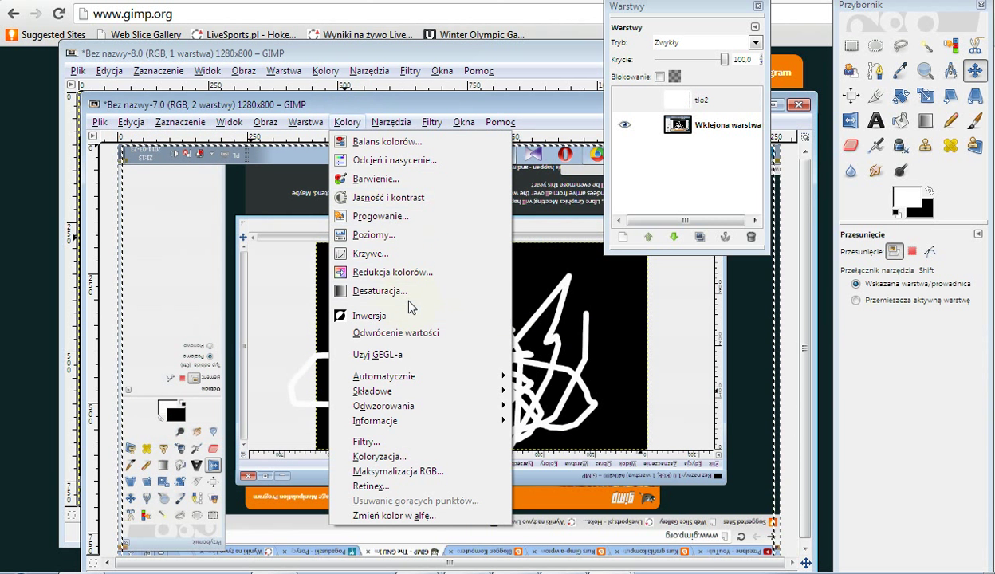
pyautogui.click(396, 319)
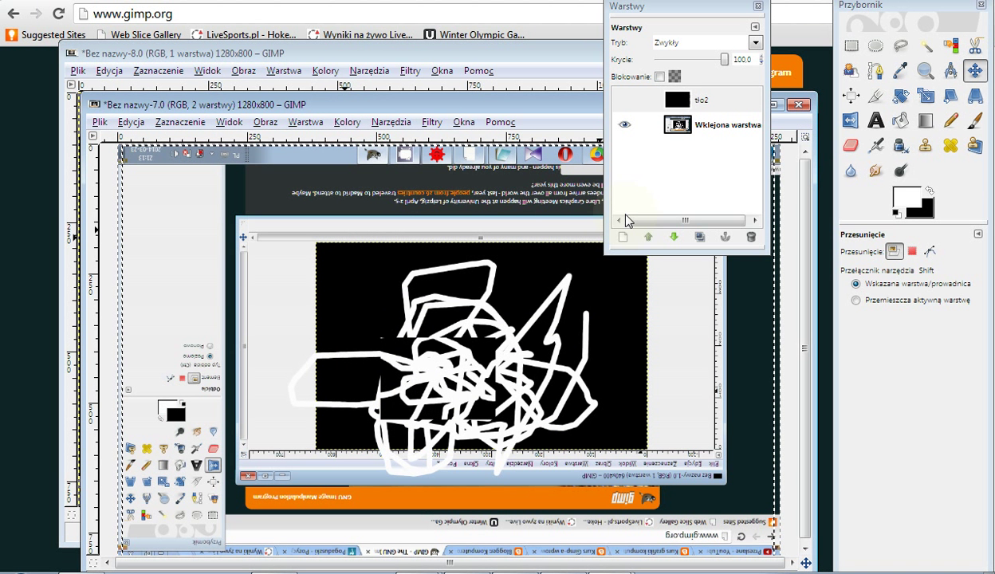
# Select the Wklejona warstwa layer and invert its colours with Kolory > Inwersja
pyautogui.click(722, 101)
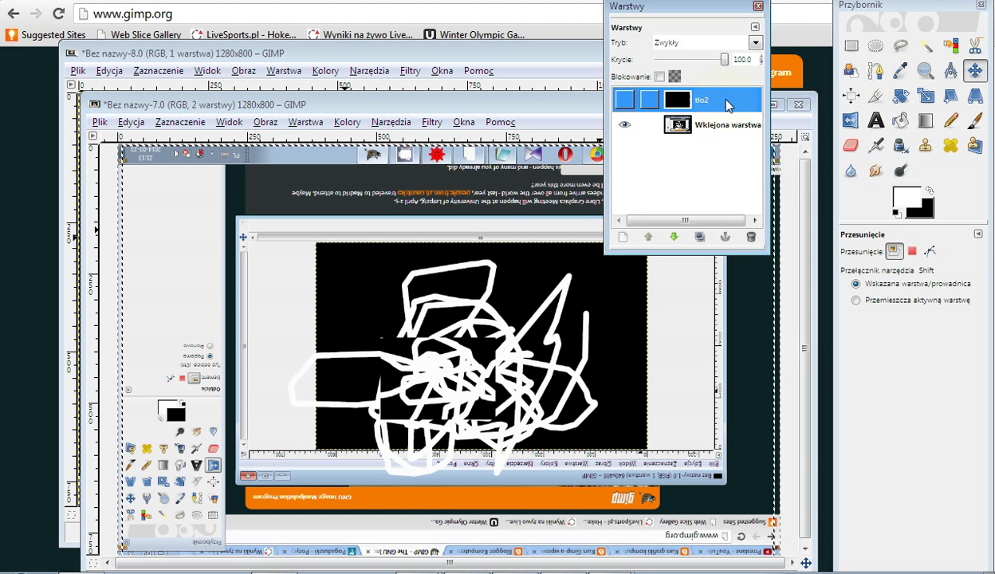
pyautogui.click(730, 127)
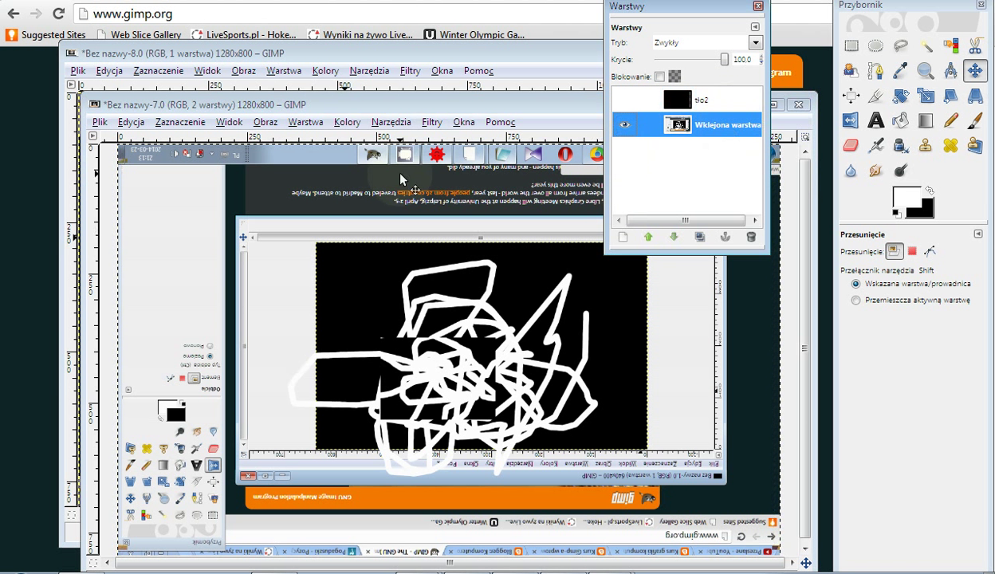
pyautogui.click(347, 123)
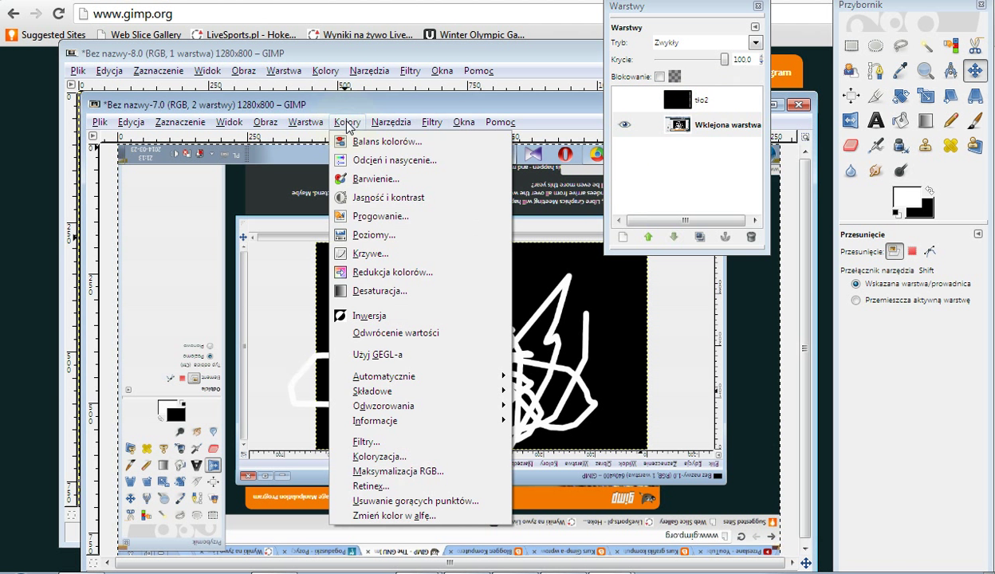
pyautogui.click(404, 318)
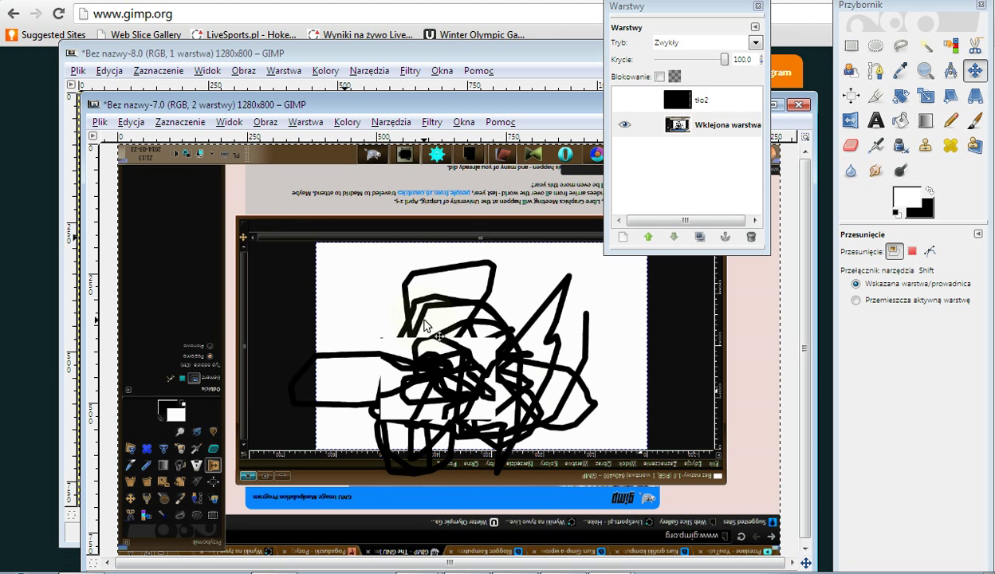
# Apply Efekty świetlne to the pasted layer with default settings (distance 0.250)
pyautogui.click(347, 122)
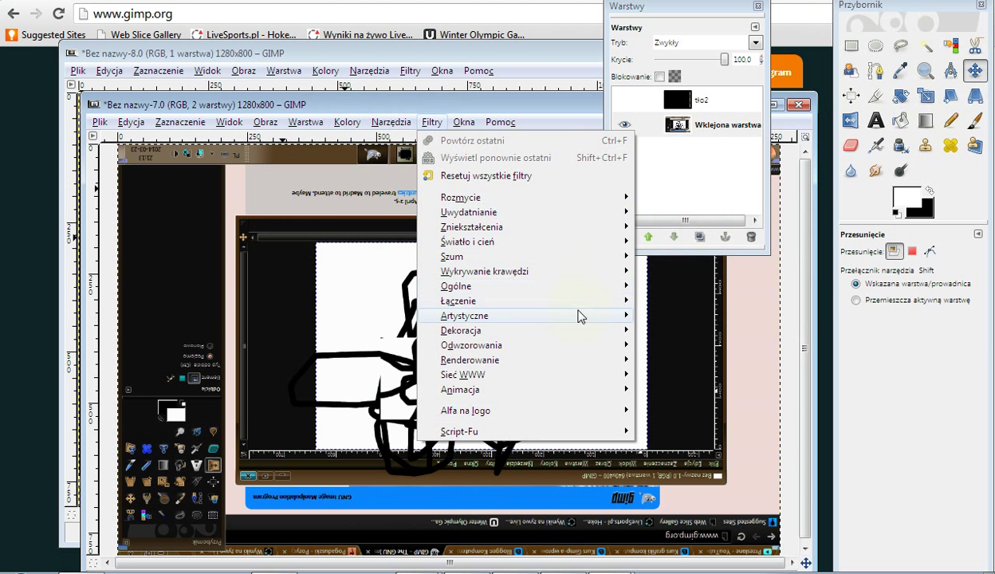
pyautogui.moveTo(468, 242)
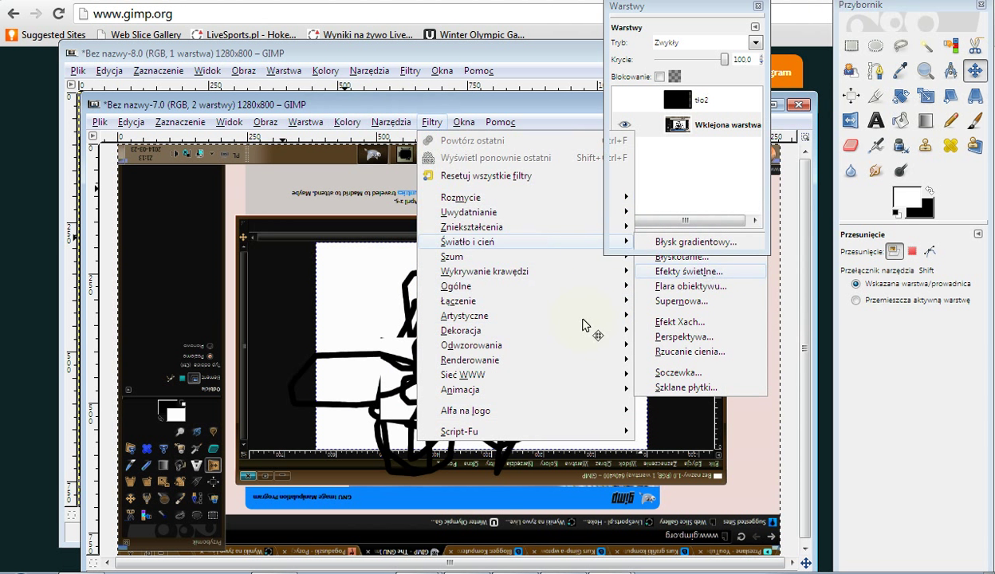
pyautogui.click(399, 383)
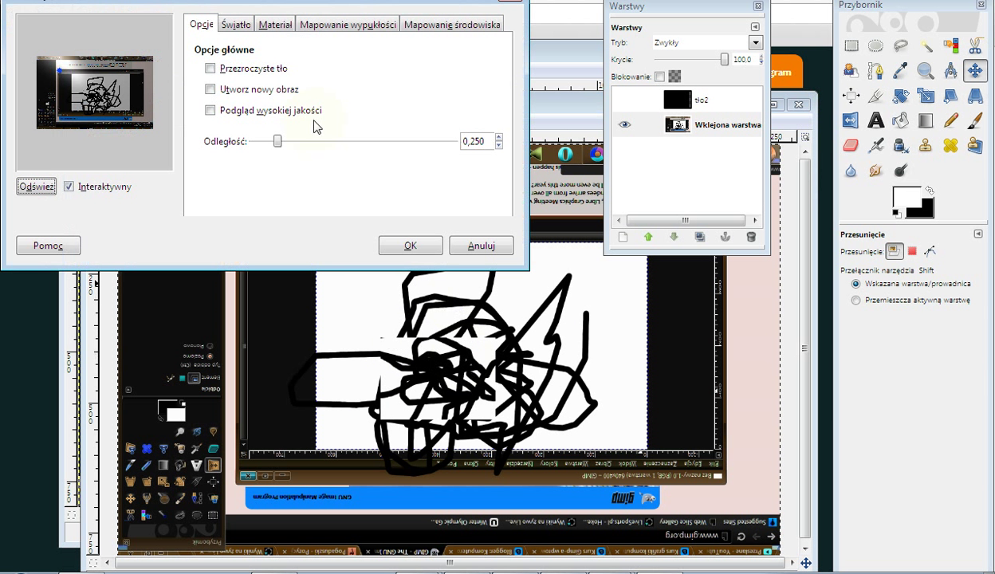
pyautogui.click(402, 248)
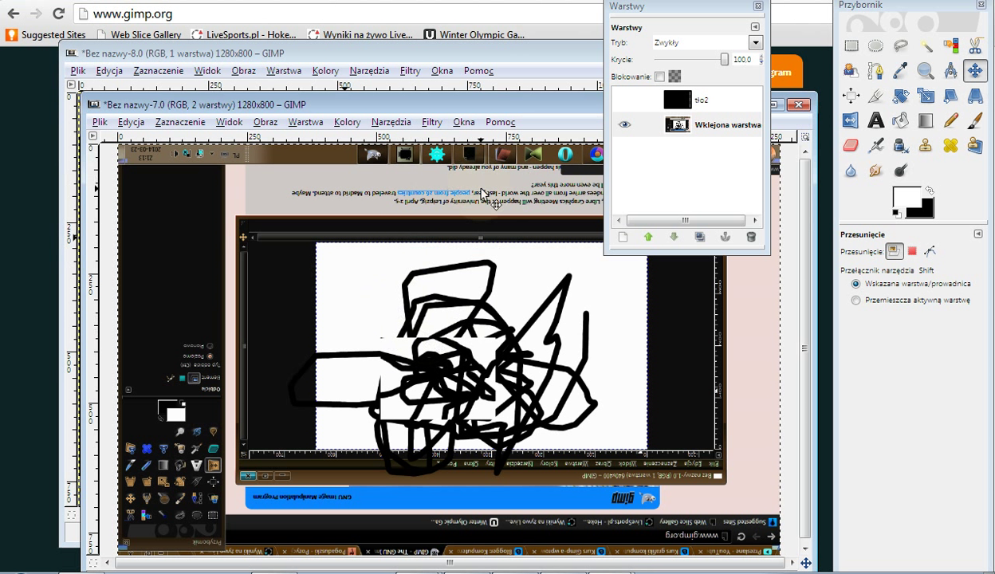
# Apply Rozmycie "w ruchu" to the pasted layer with length raised from 5 to 25
pyautogui.click(432, 122)
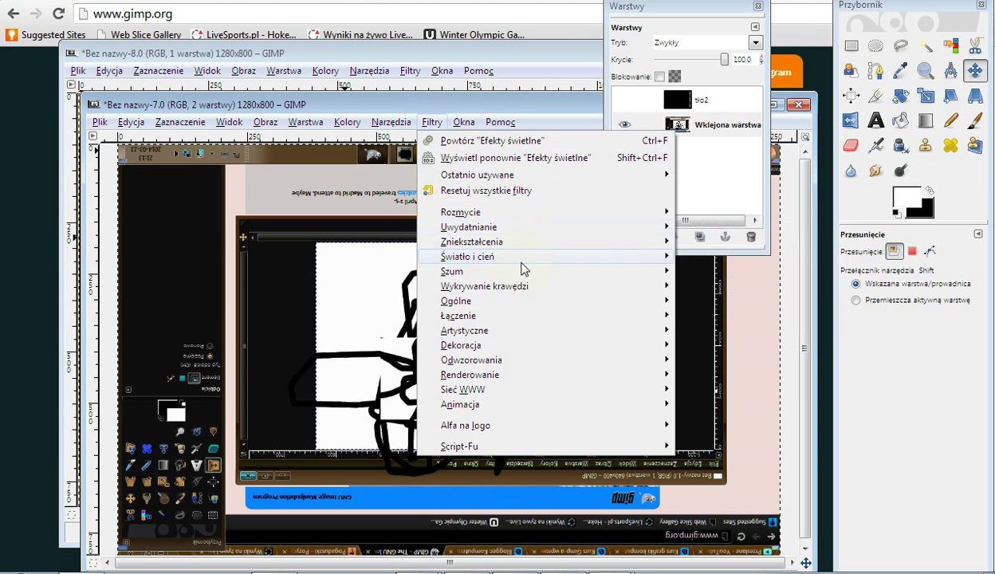
pyautogui.moveTo(461, 212)
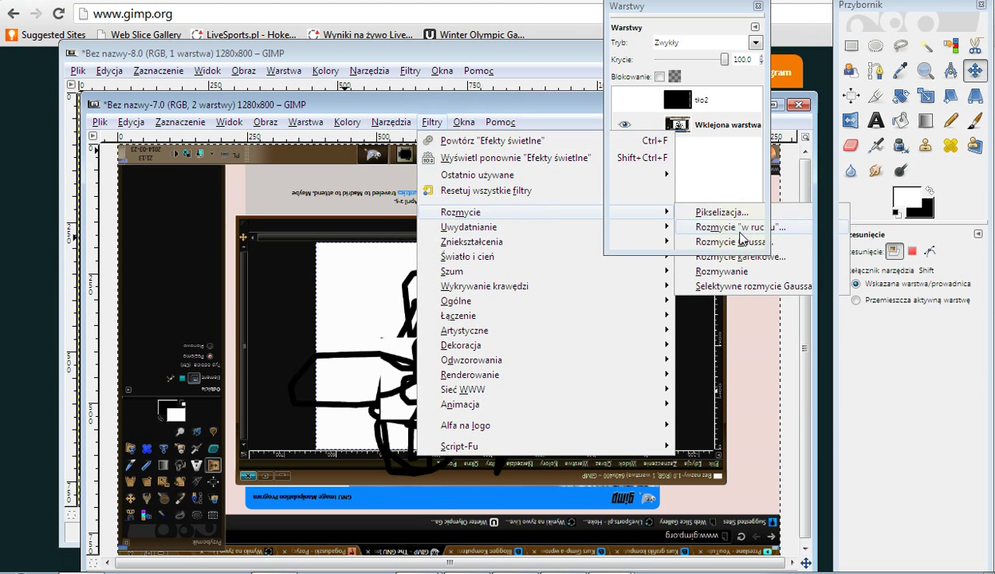
pyautogui.click(569, 309)
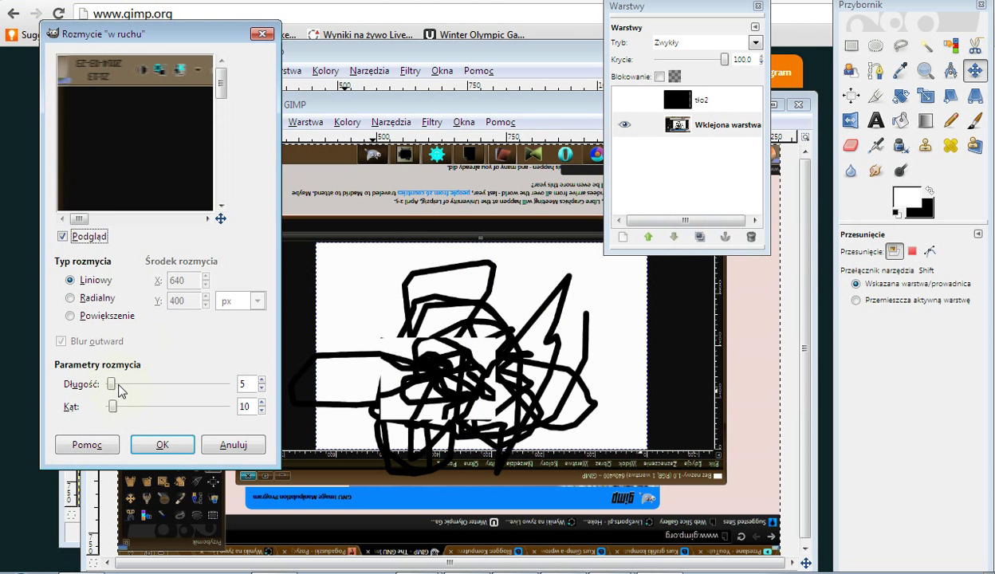
pyautogui.moveTo(113, 385); pyautogui.dragTo(121, 385)
pyautogui.click(160, 447)
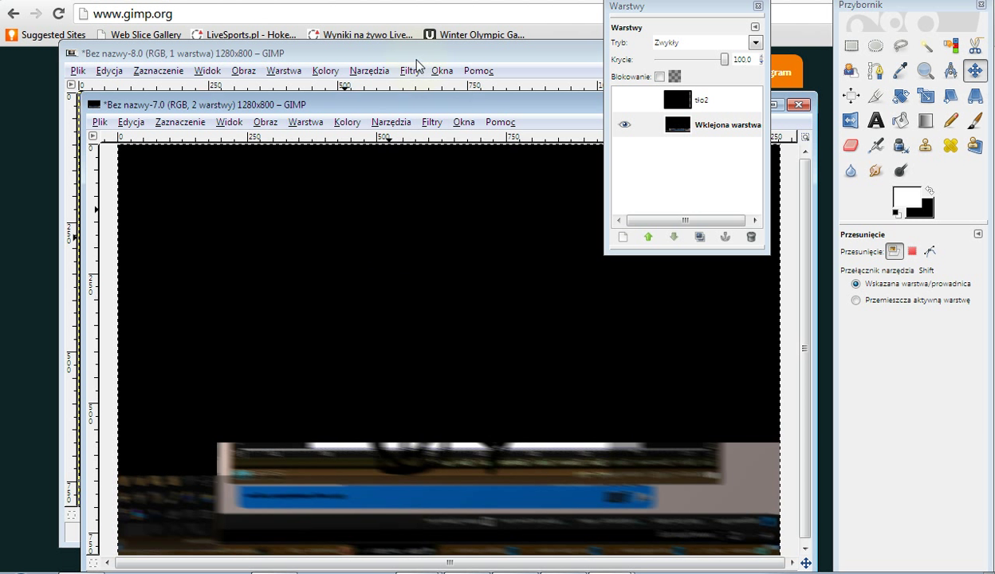
# Close the Warstwy panel and open the Historia operacji dock
pyautogui.click(432, 123)
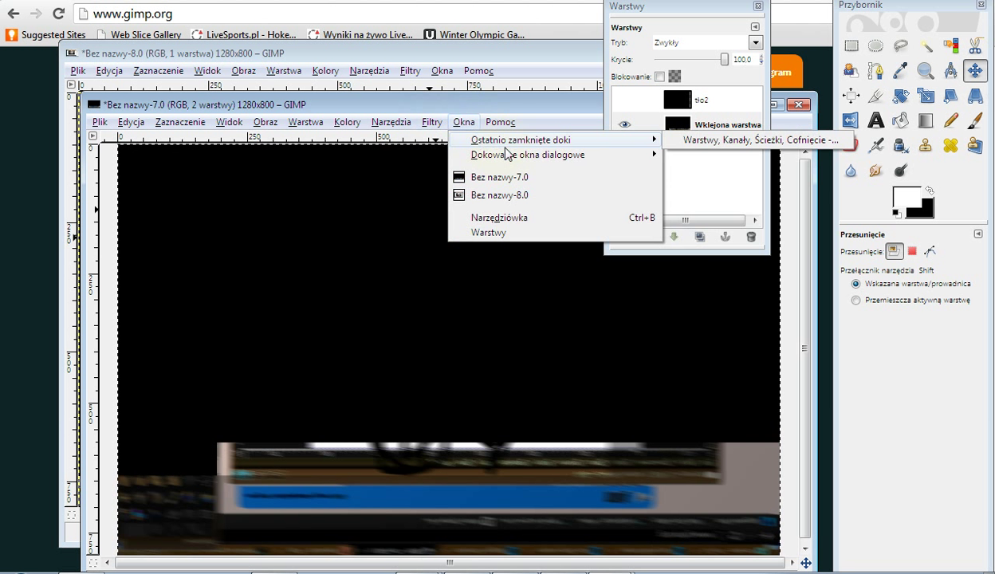
pyautogui.moveTo(528, 155)
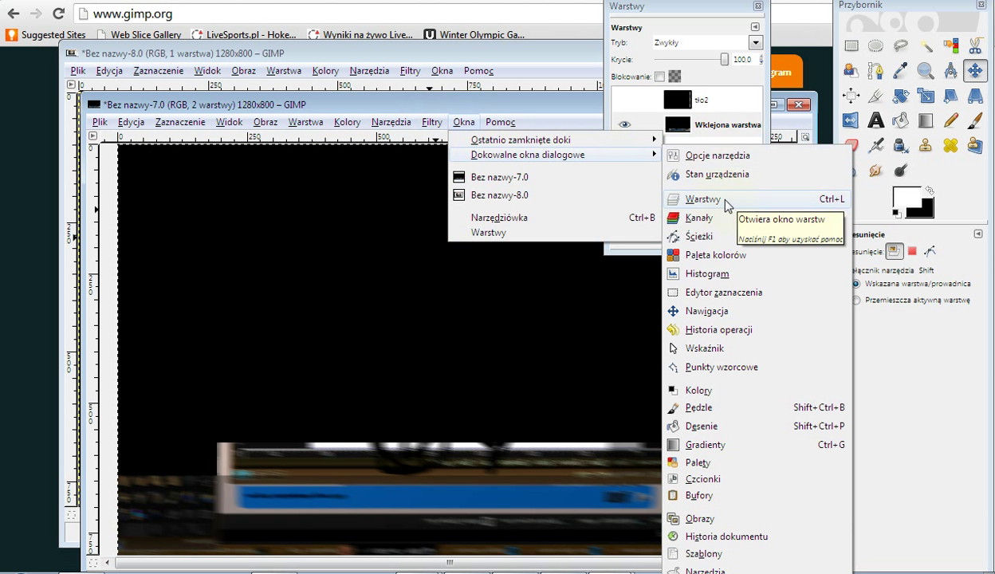
pyautogui.click(725, 201)
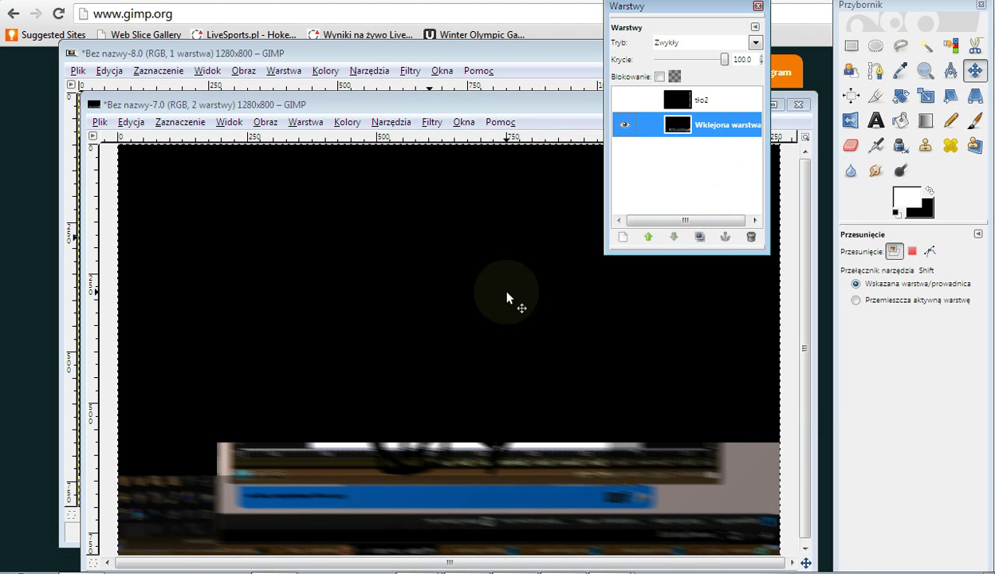
pyautogui.click(757, 6)
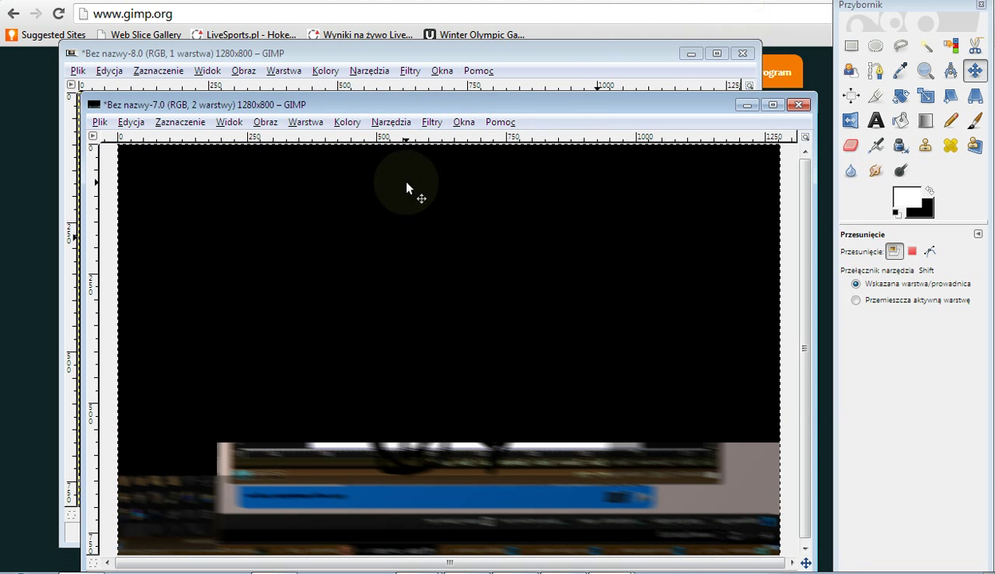
pyautogui.click(460, 122)
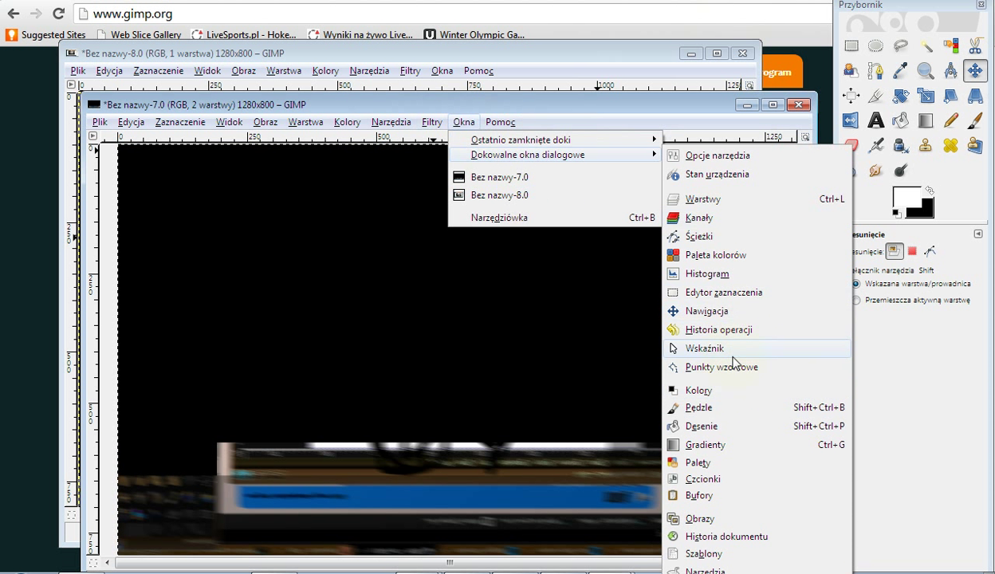
pyautogui.click(718, 329)
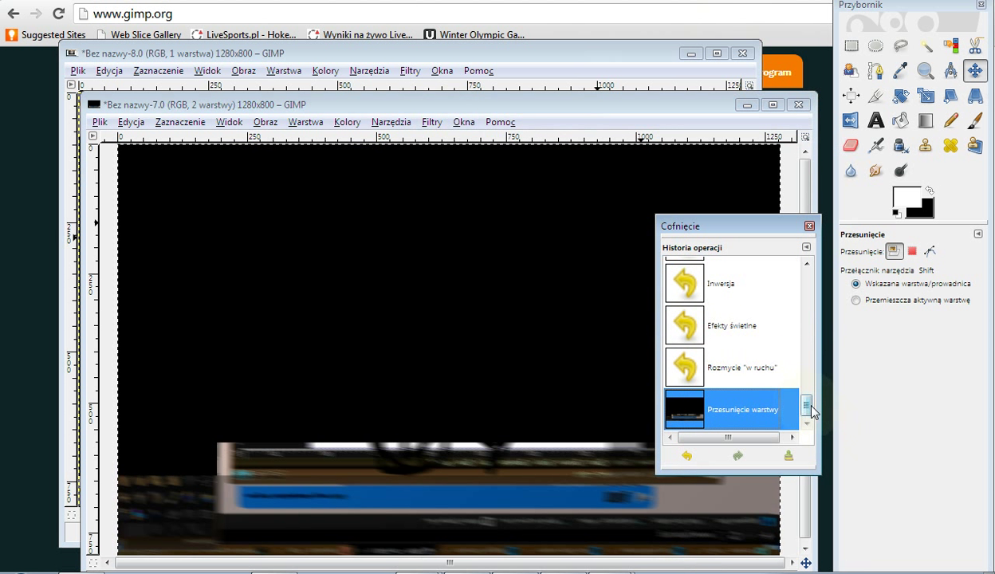
# Revert the image to [ Obraz bazowy ], then jump to the rectangle selection step
pyautogui.moveTo(806, 399); pyautogui.dragTo(807, 277)
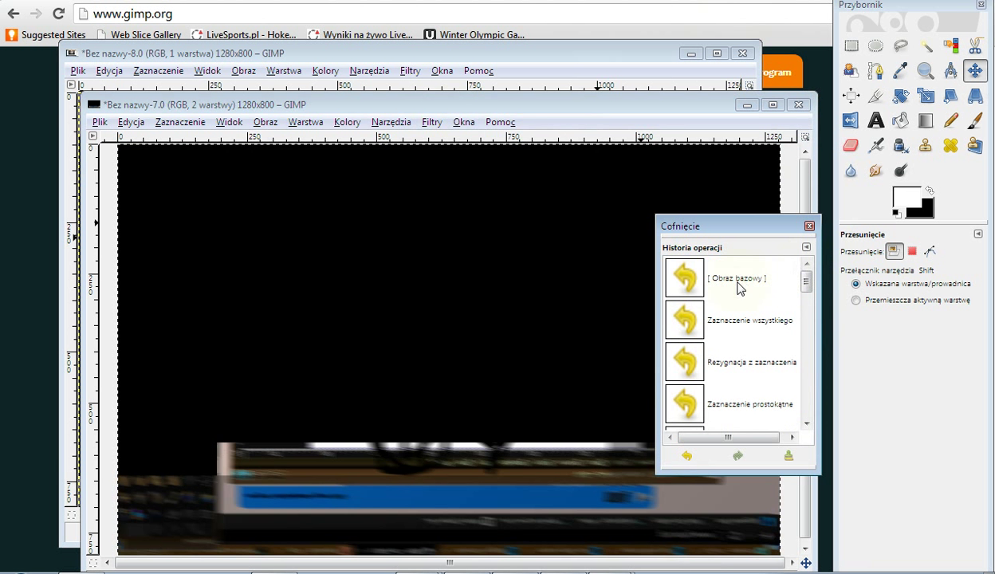
pyautogui.click(738, 287)
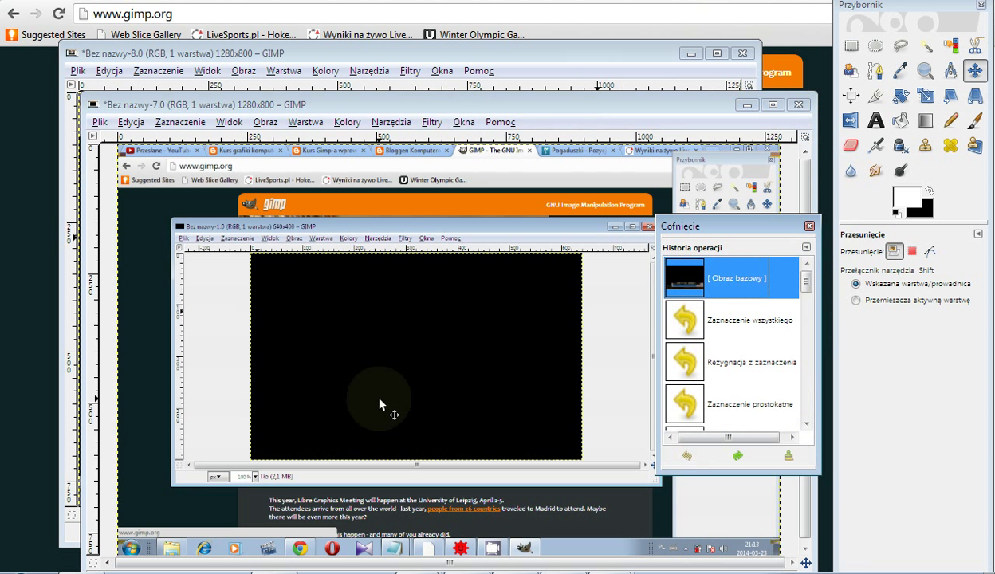
pyautogui.click(462, 123)
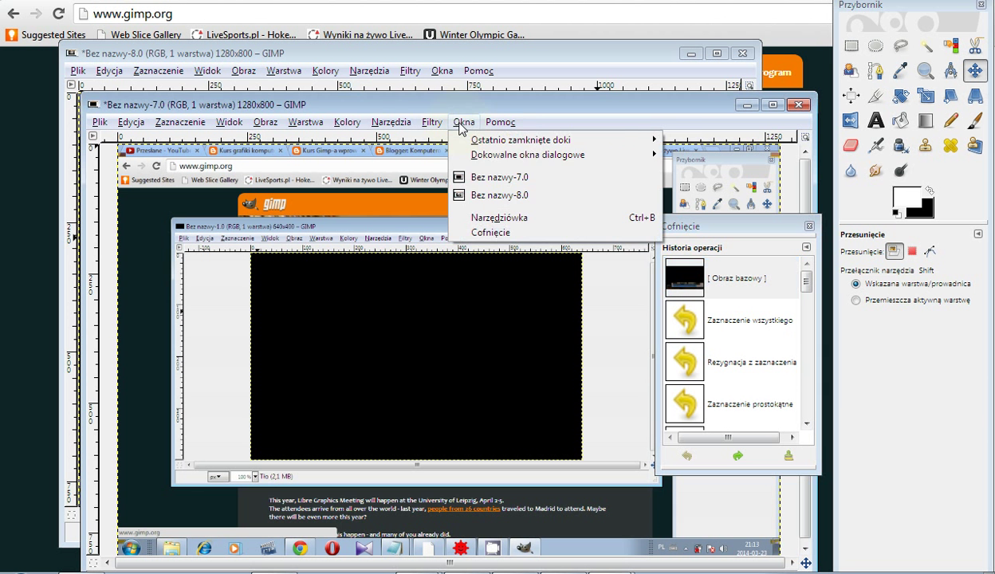
pyautogui.click(765, 345)
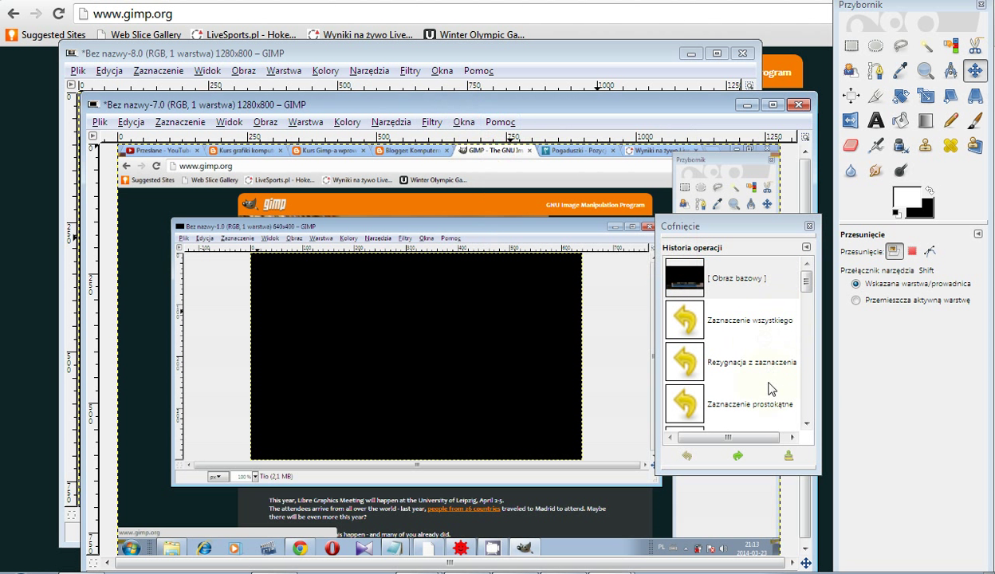
pyautogui.click(770, 389)
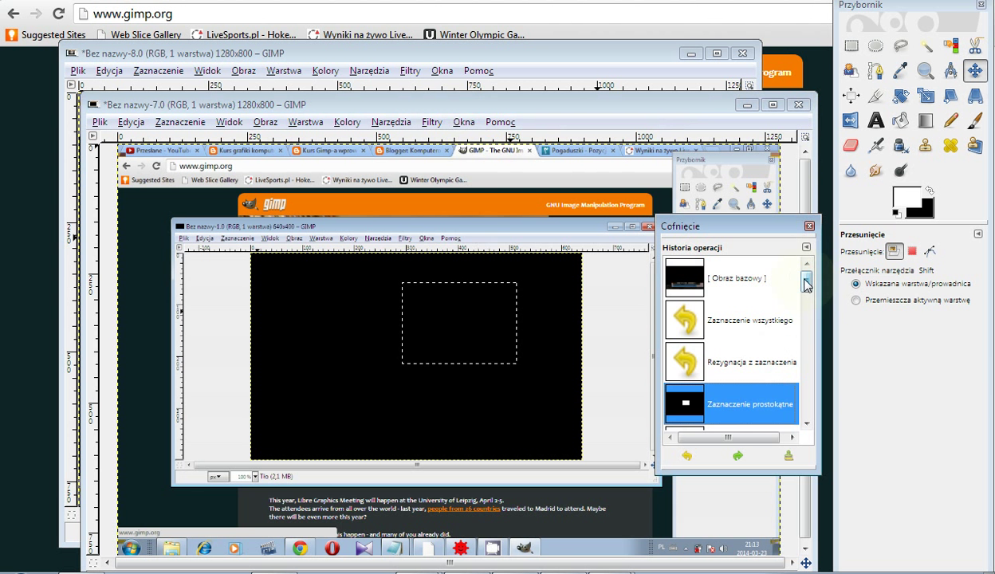
# Restore the white Pędzel strokes, settling on the Odwrócenie zaznaczenia history step
pyautogui.moveTo(807, 286); pyautogui.dragTo(807, 303)
pyautogui.click(713, 318)
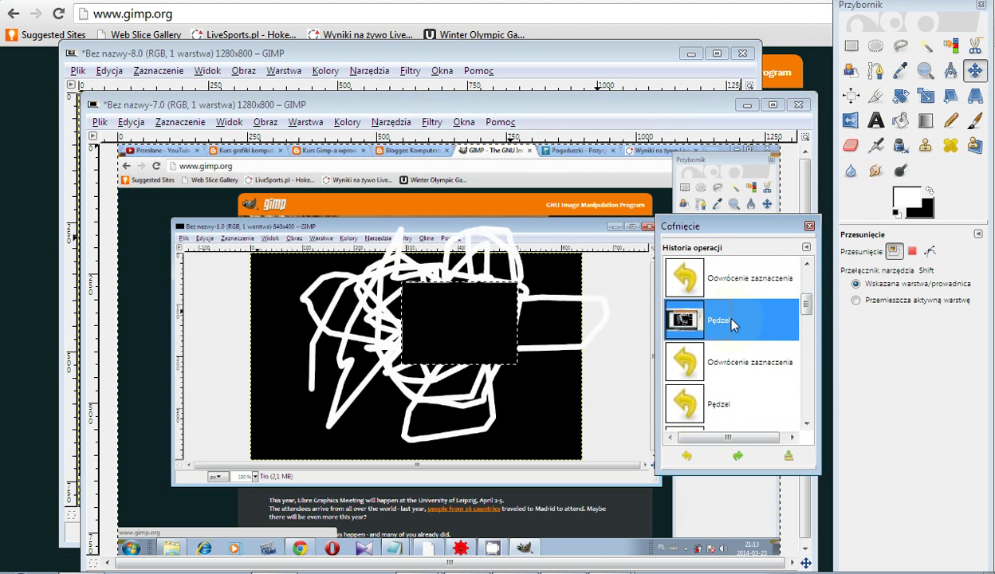
pyautogui.click(746, 395)
pyautogui.click(701, 363)
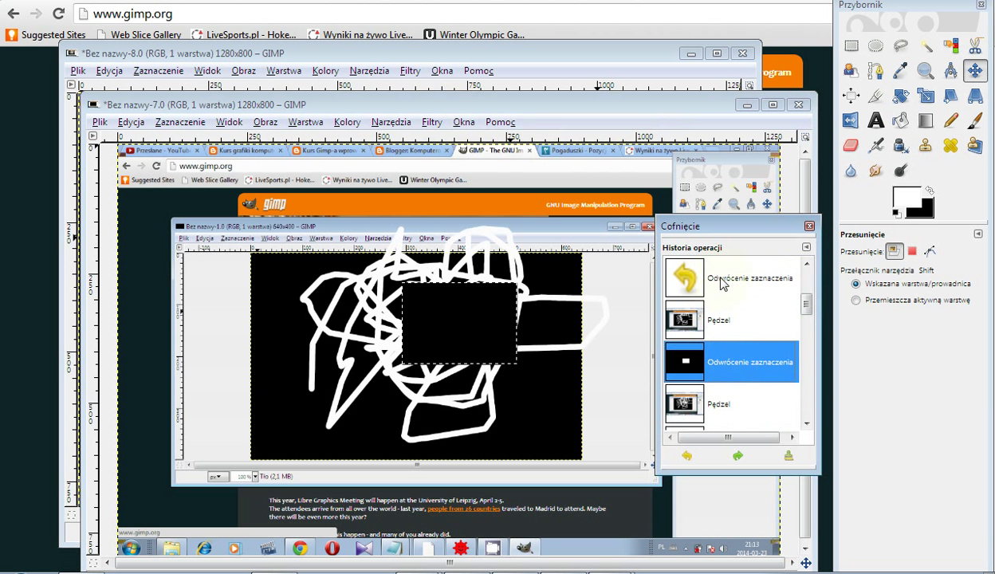
pyautogui.click(721, 283)
pyautogui.click(710, 323)
pyautogui.click(733, 367)
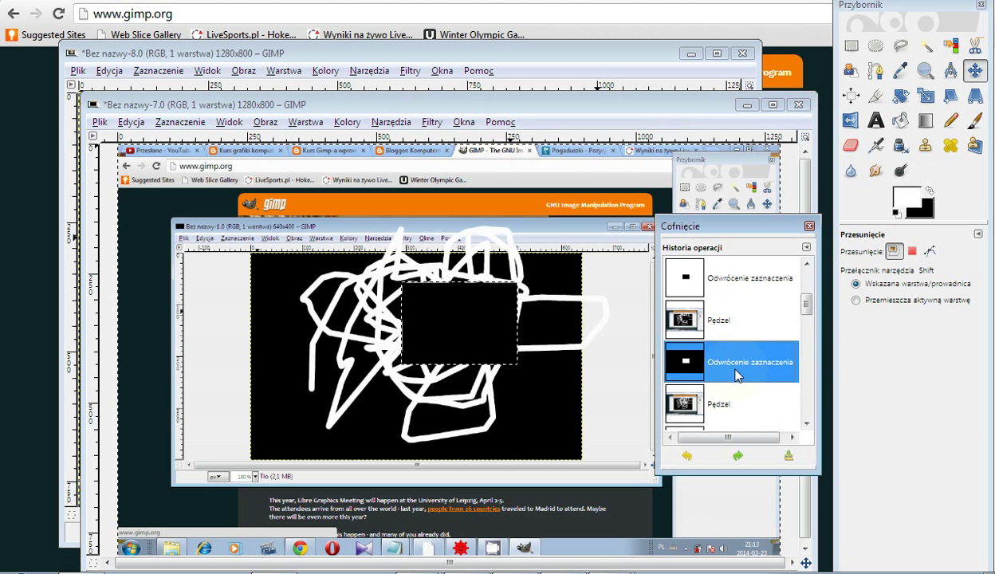
pyautogui.moveTo(807, 304); pyautogui.dragTo(807, 275)
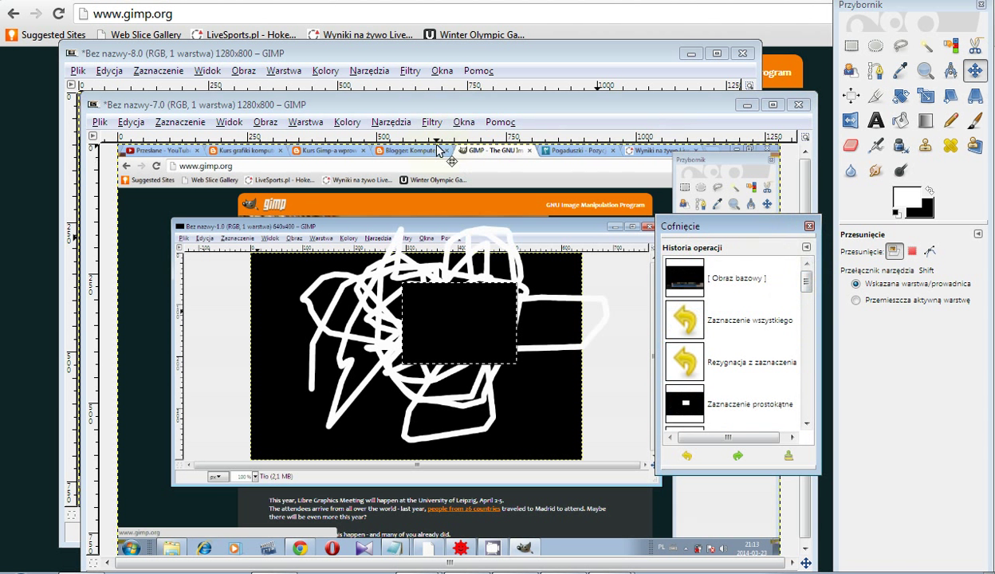
pyautogui.click(461, 122)
pyautogui.moveTo(528, 155)
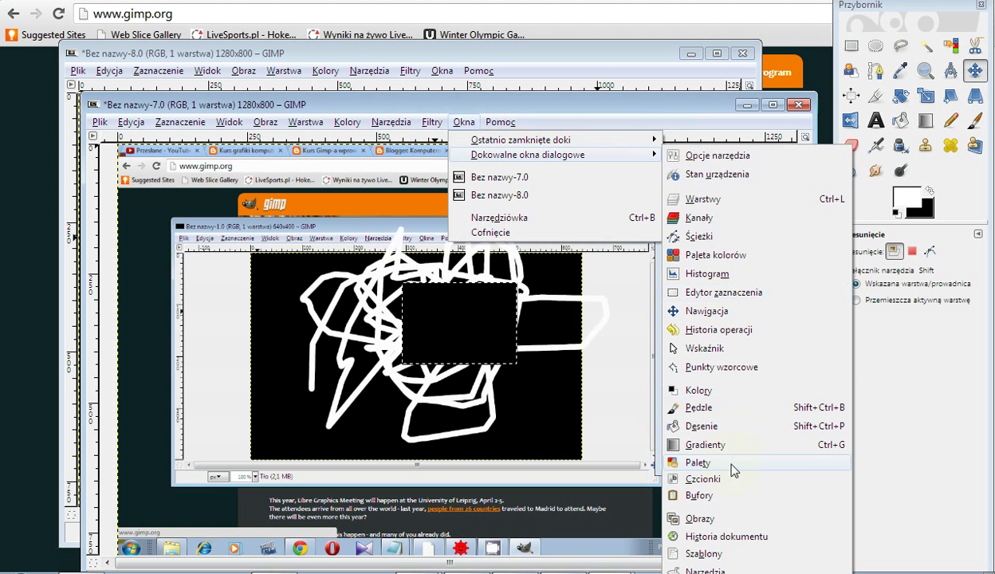
pyautogui.click(702, 329)
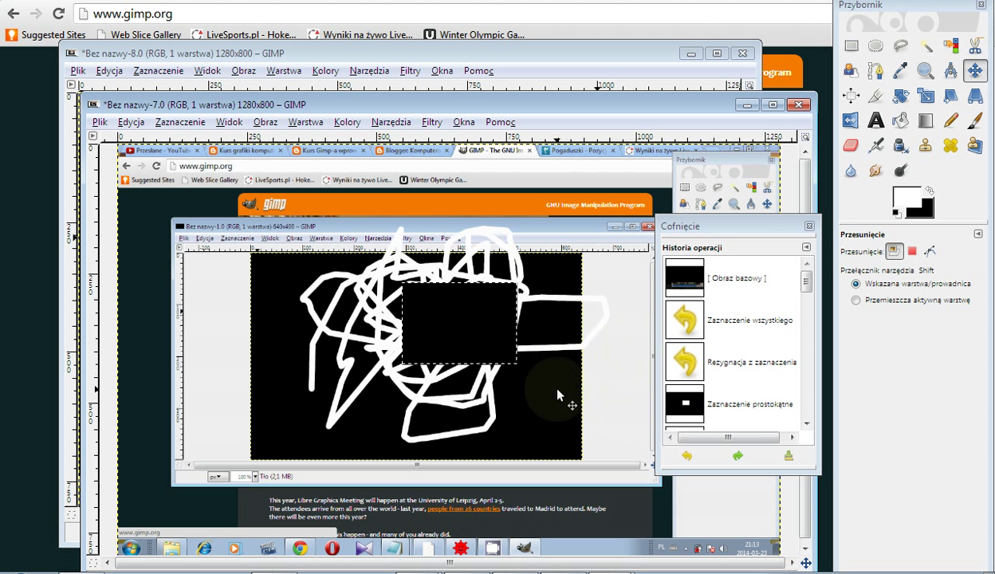
# Close both images choosing Nie zapisuj, then quit GIMP with Plik > Zakończ
pyautogui.click(99, 123)
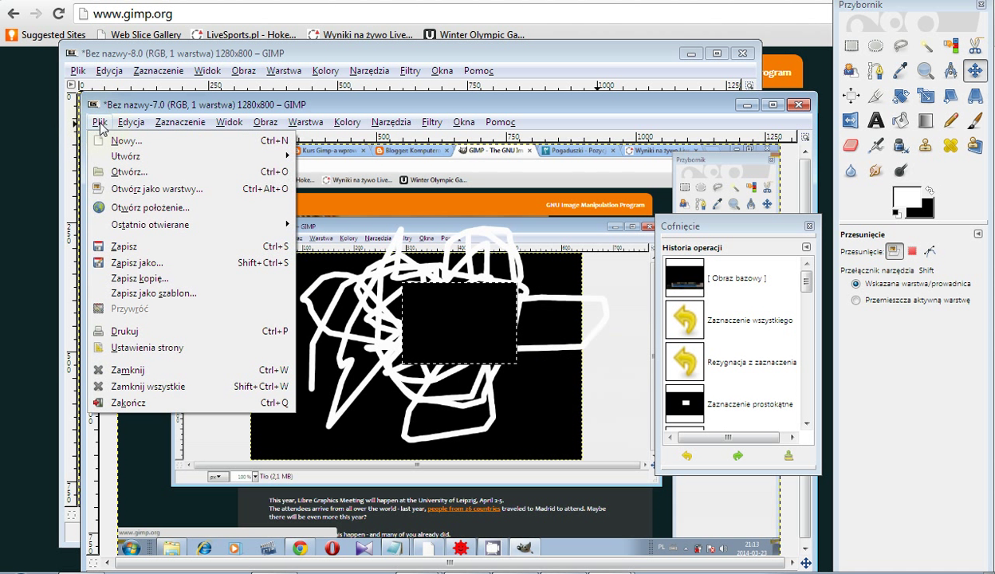
pyautogui.click(155, 371)
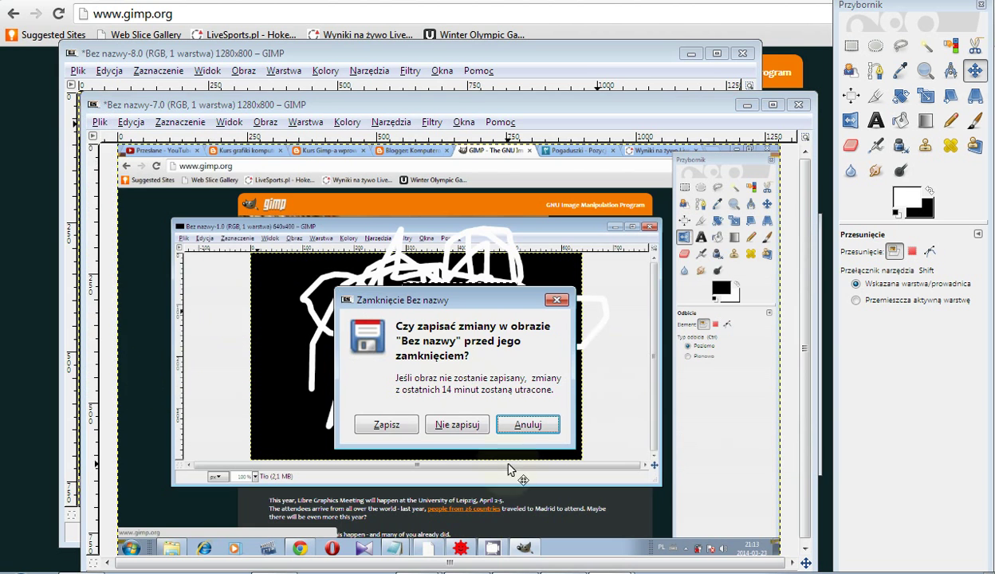
pyautogui.click(451, 423)
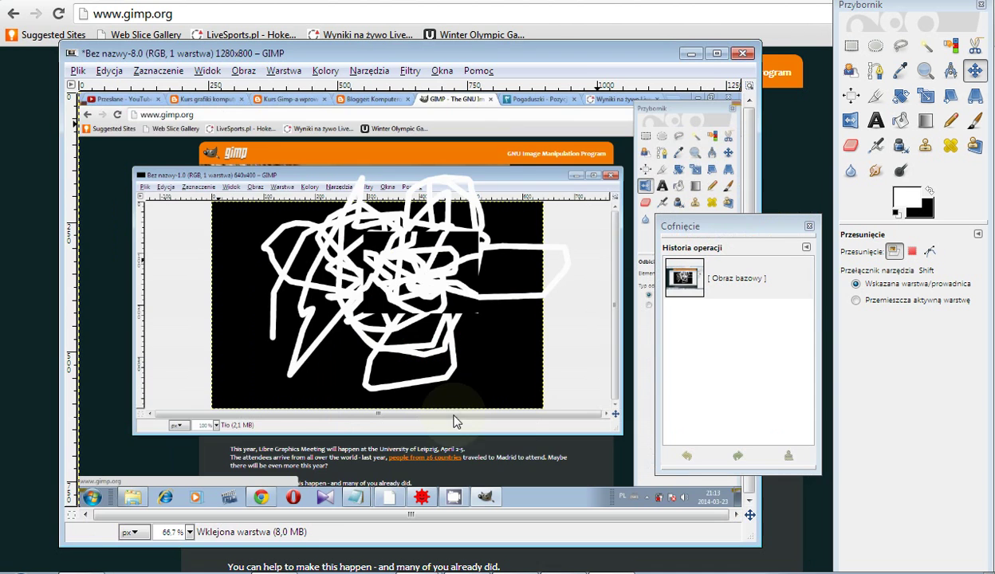
pyautogui.click(77, 70)
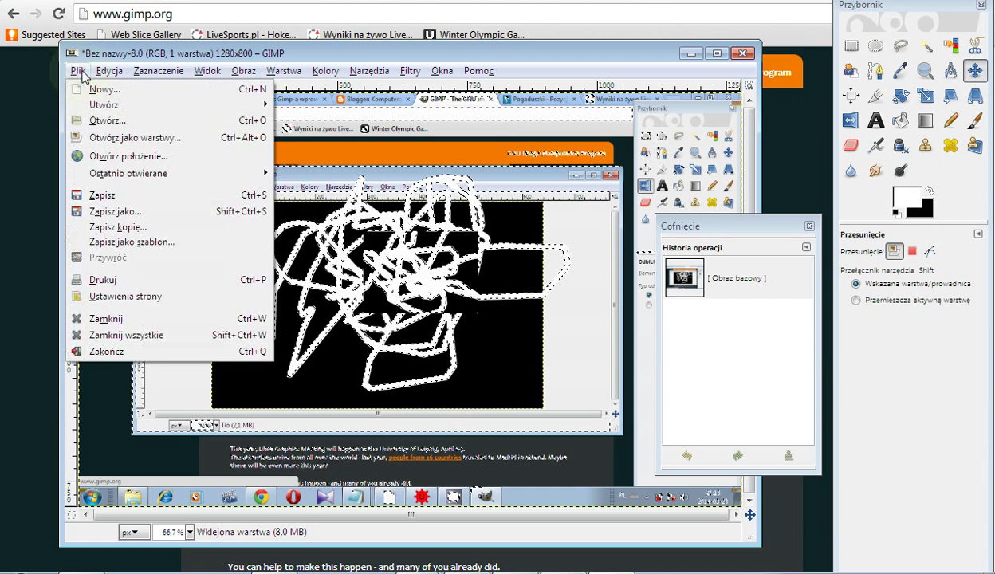
pyautogui.click(185, 318)
pyautogui.click(428, 382)
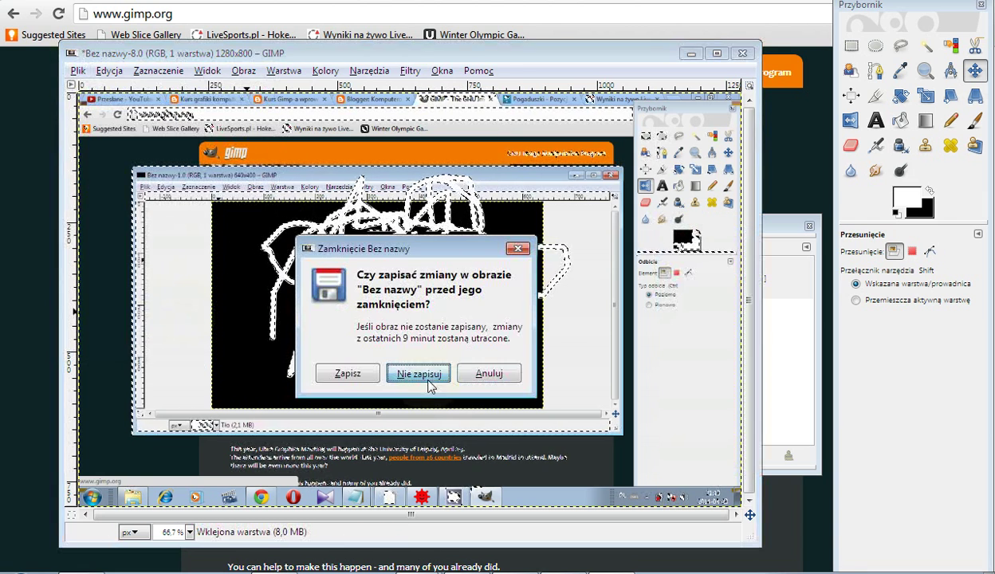
pyautogui.click(83, 70)
pyautogui.moveTo(110, 70)
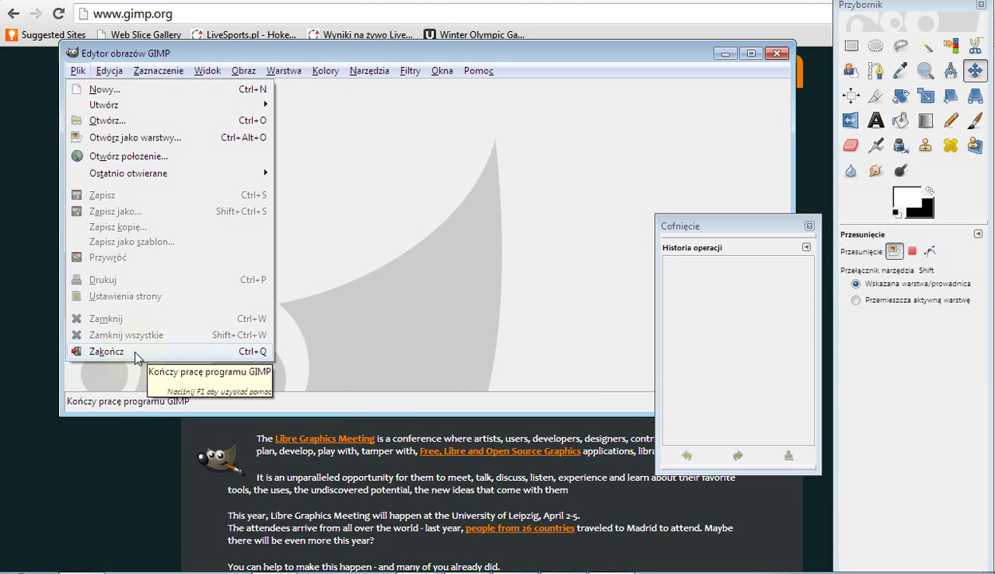
pyautogui.click(137, 358)
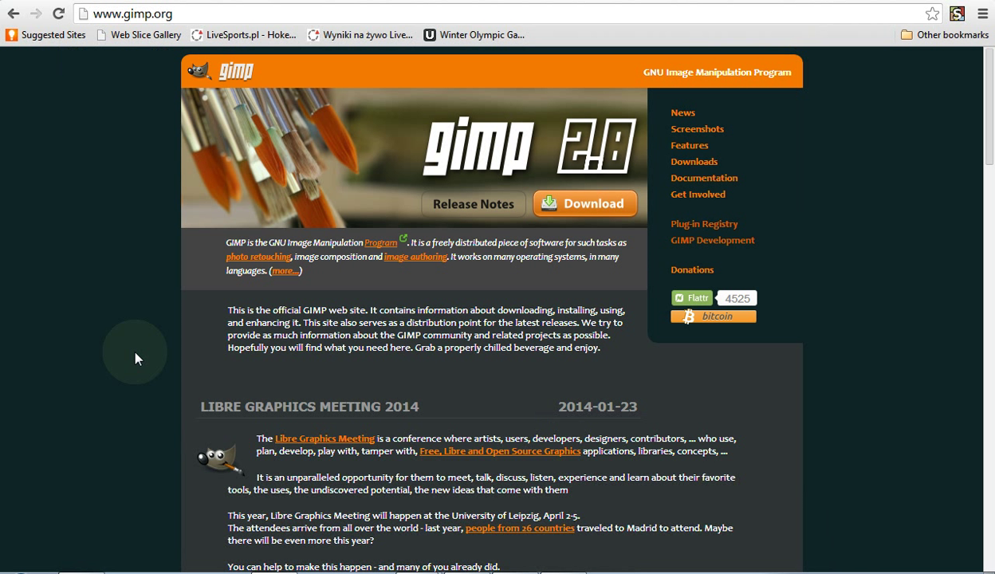